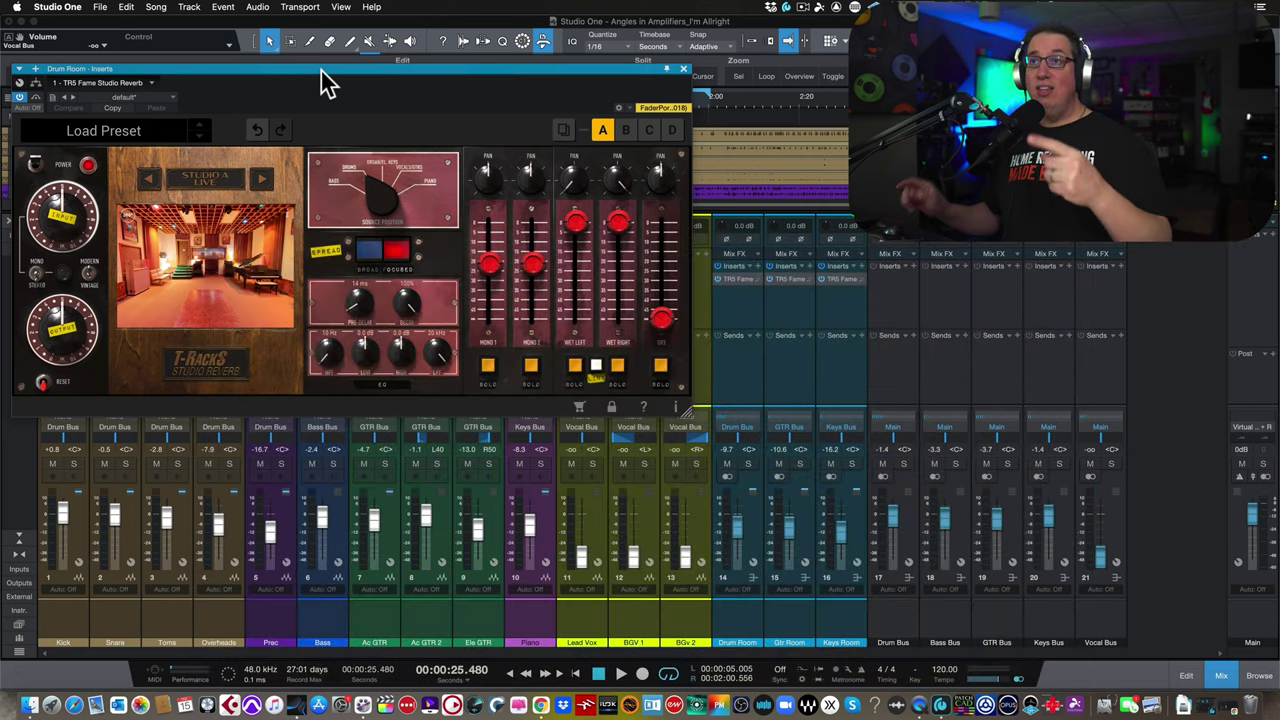
# Step: Drag the Drum Room reverb window lower so the timeline ruler above it shows
pyautogui.moveTo(322, 69); pyautogui.dragTo(340, 93)
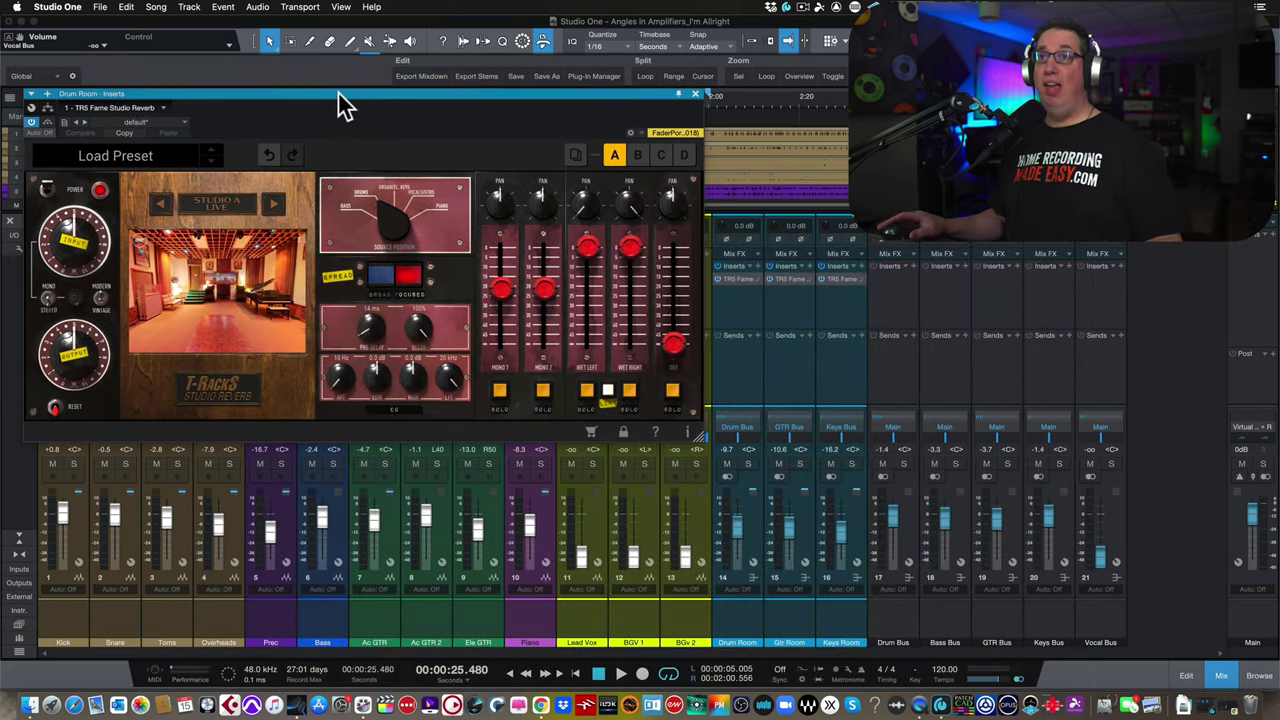
pyautogui.click(341, 92)
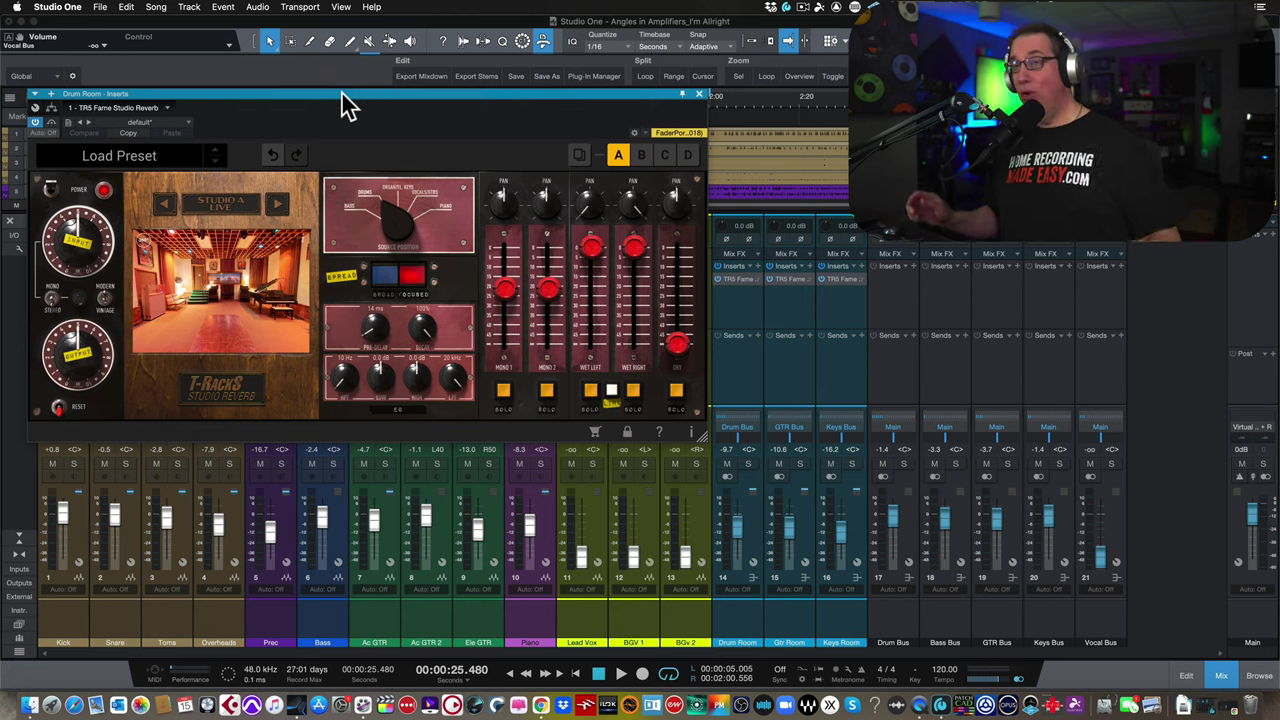
pyautogui.moveTo(341, 93); pyautogui.dragTo(344, 112)
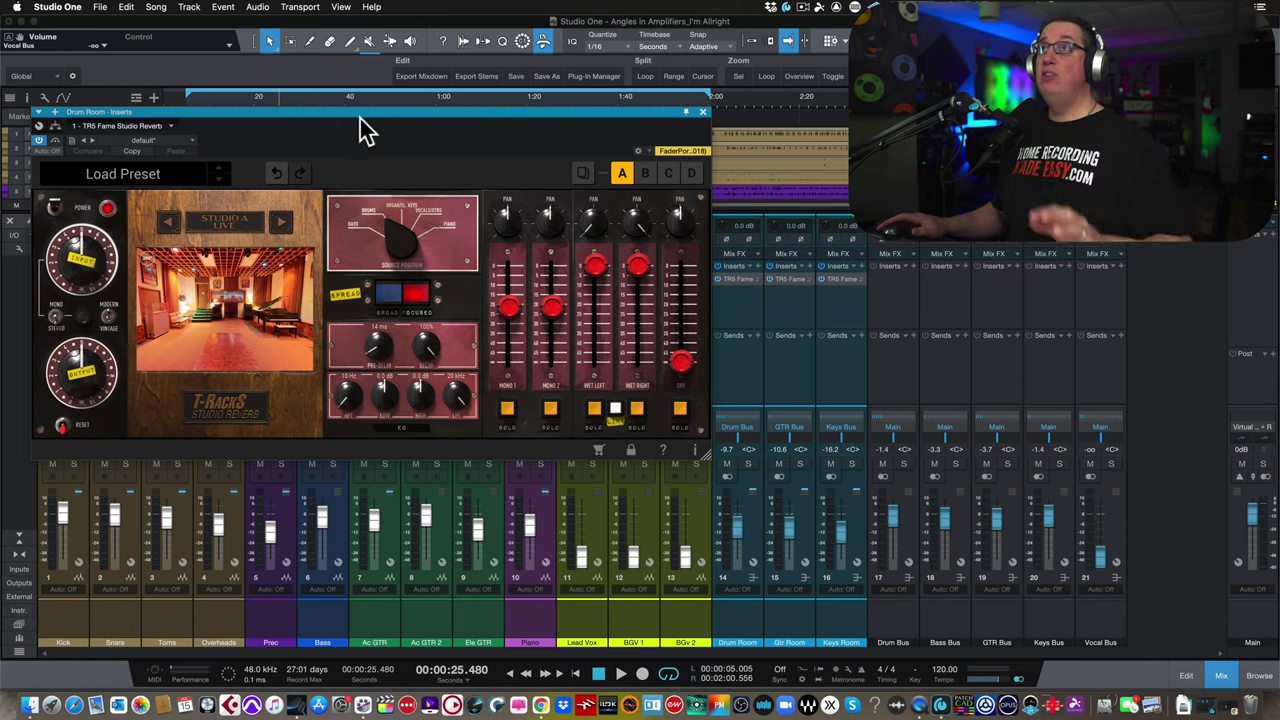
# Step: Nudge the reverb window down-right and flip the reverb's Modern/Vintage switch
pyautogui.moveTo(362, 113)
pyautogui.mouseDown()
pyautogui.moveTo(383, 120)
pyautogui.moveTo(366, 136)
pyautogui.mouseUp()
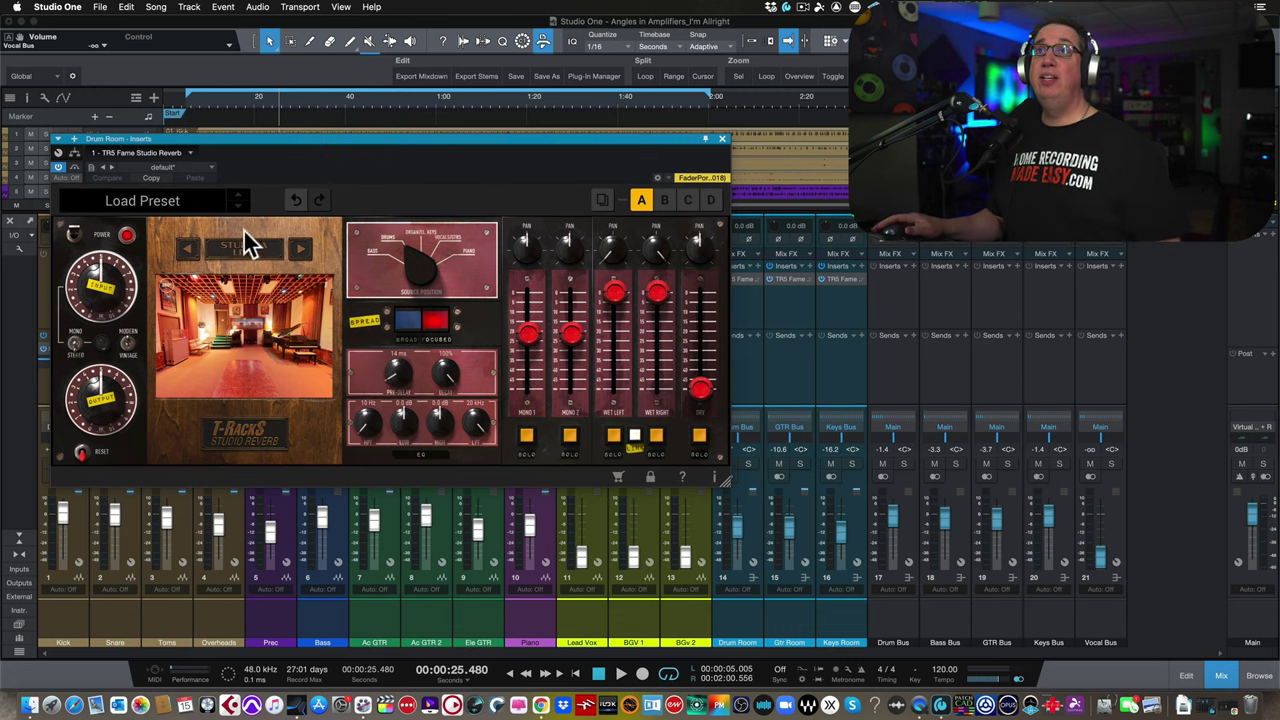
pyautogui.moveTo(103, 278)
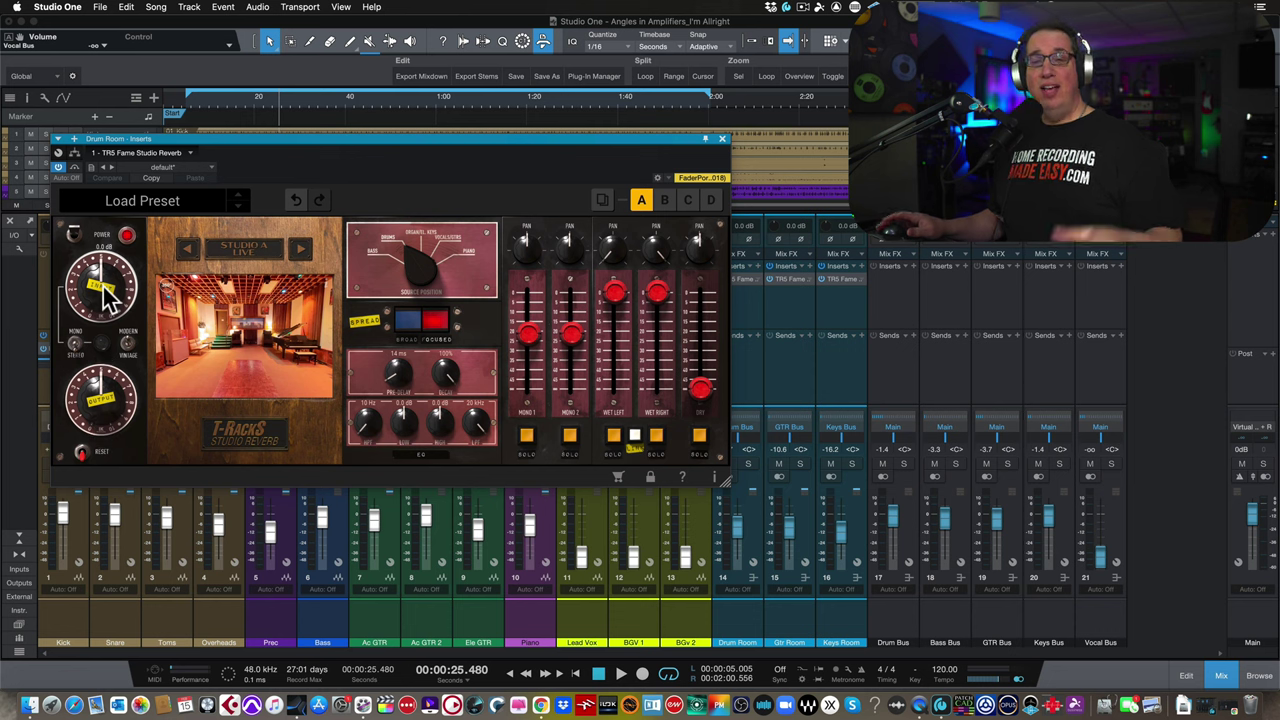
pyautogui.moveTo(105, 435)
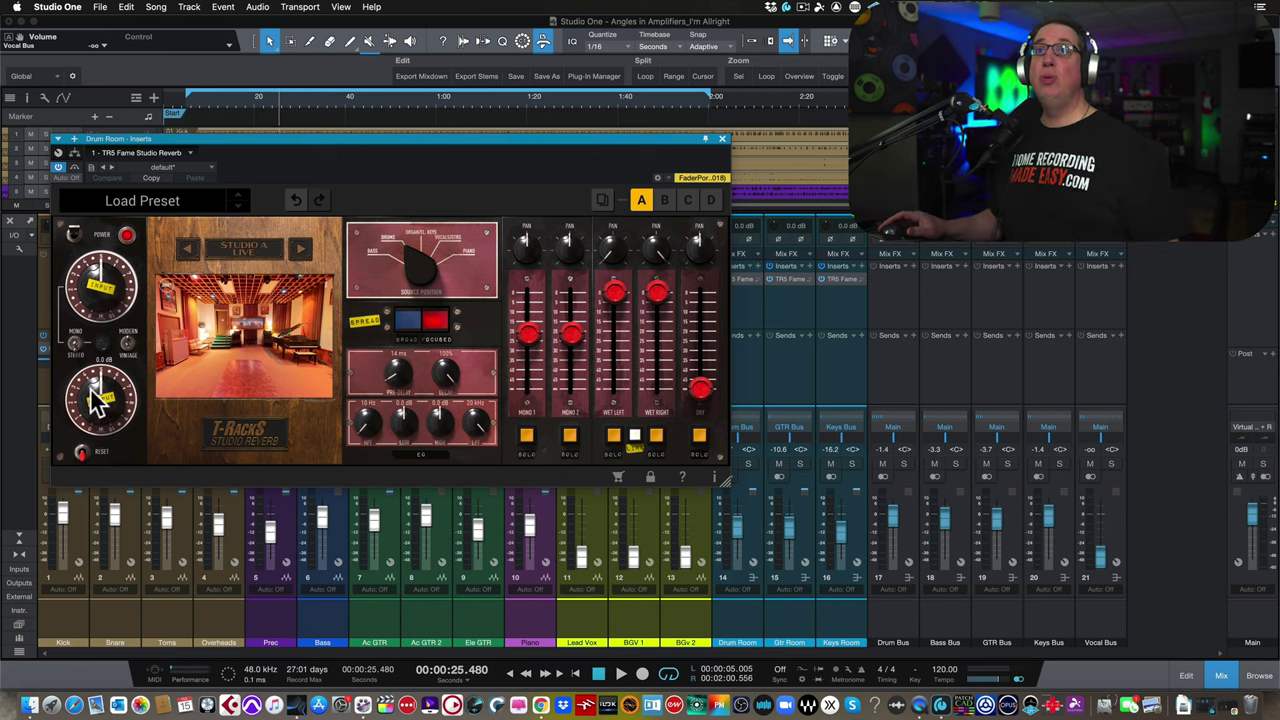
pyautogui.click(130, 348)
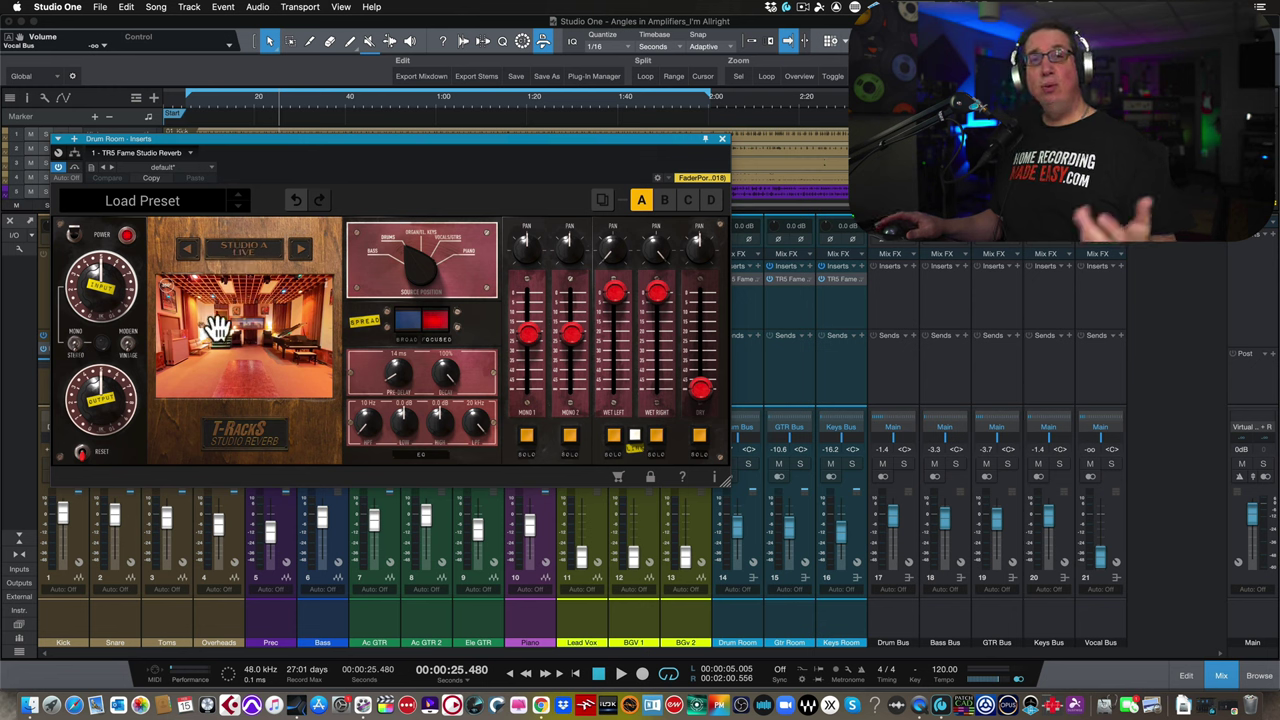
# Step: Rotate the 360° room view past the organ, pianos and carpeted hallway
pyautogui.moveTo(217, 328); pyautogui.dragTo(329, 314)
pyautogui.moveTo(225, 323); pyautogui.dragTo(340, 297)
pyautogui.moveTo(217, 311); pyautogui.dragTo(360, 303)
pyautogui.moveTo(224, 325); pyautogui.dragTo(322, 312)
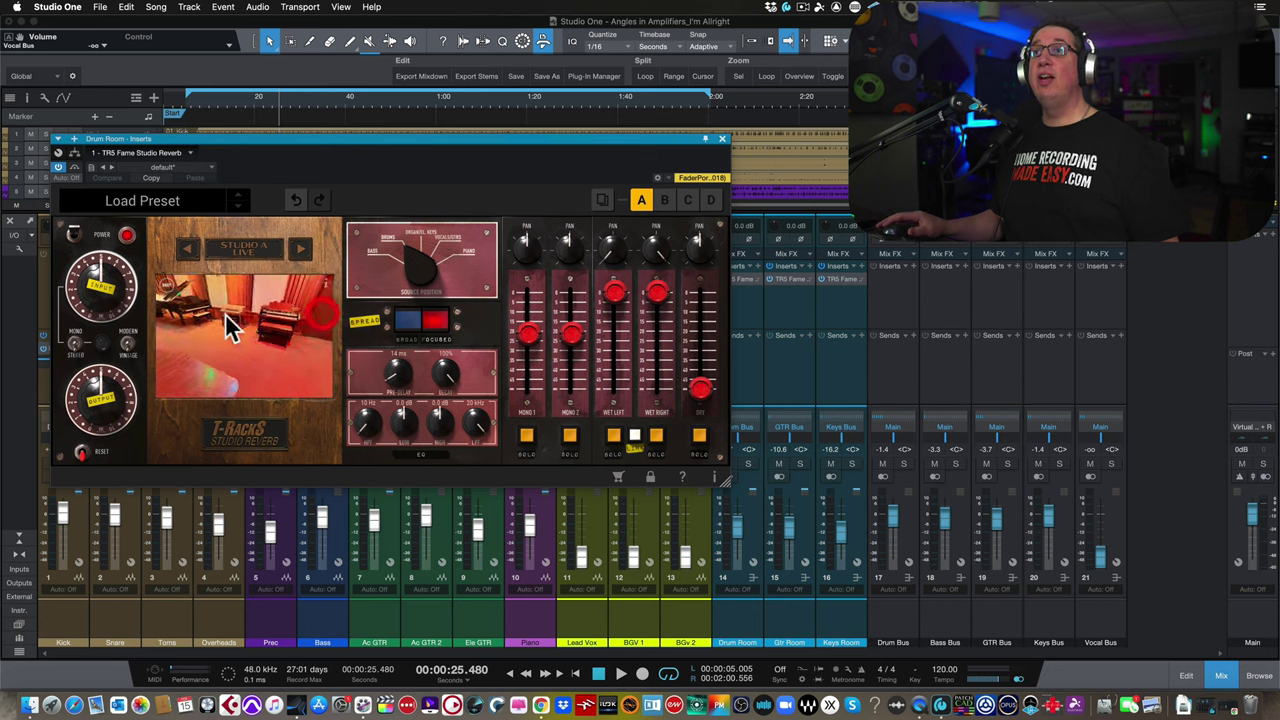
pyautogui.moveTo(200, 291); pyautogui.dragTo(313, 297)
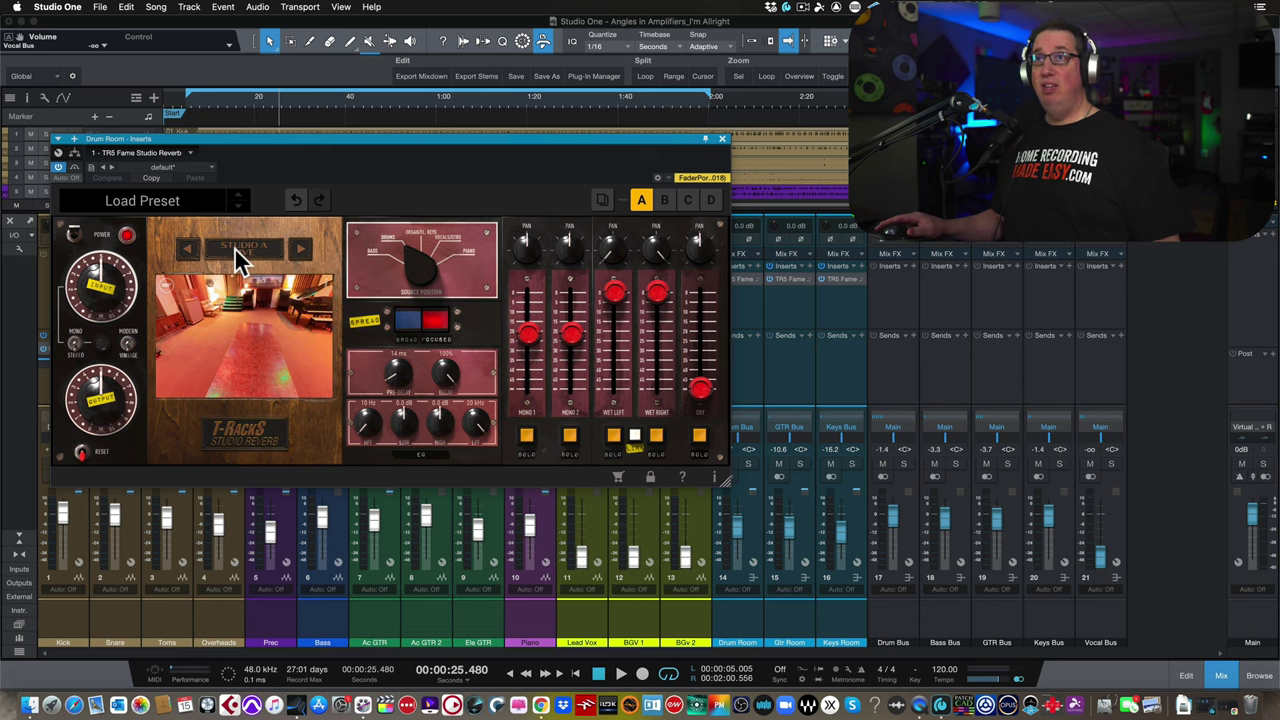
# Step: Audition the Plate, Chamber and Studio A Booths rooms, looking around the booths
pyautogui.click(234, 247)
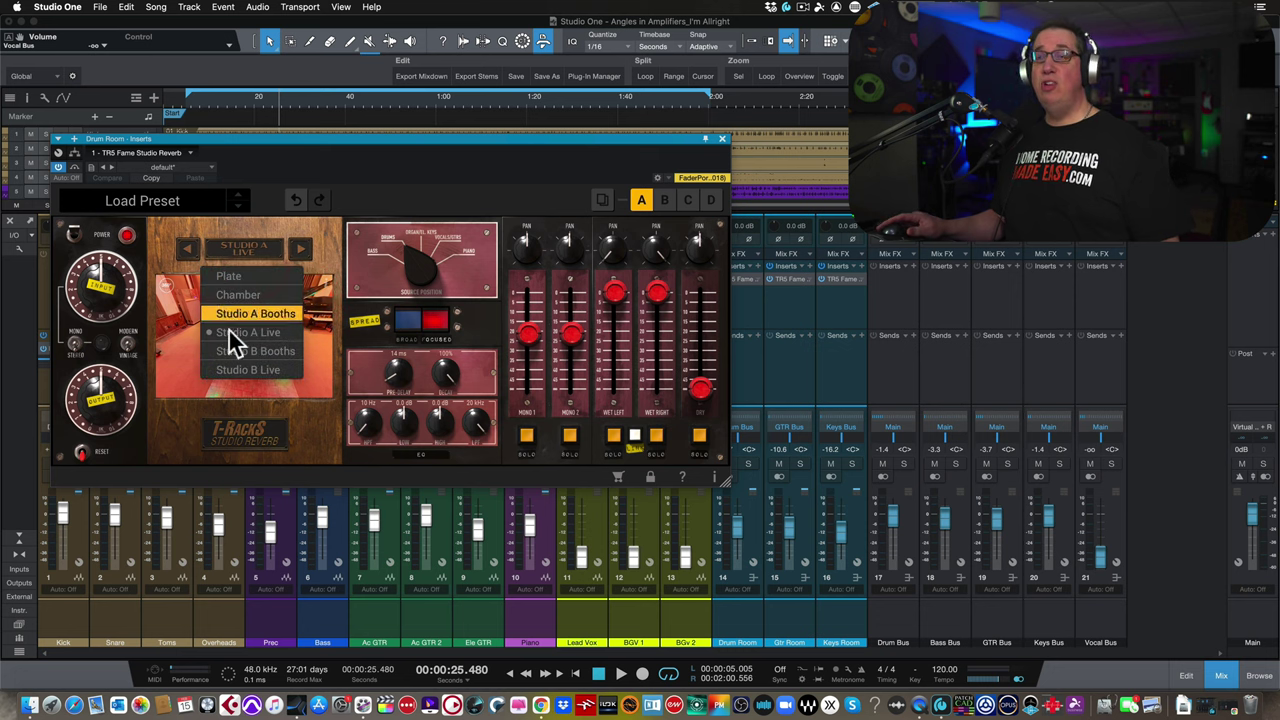
pyautogui.click(224, 276)
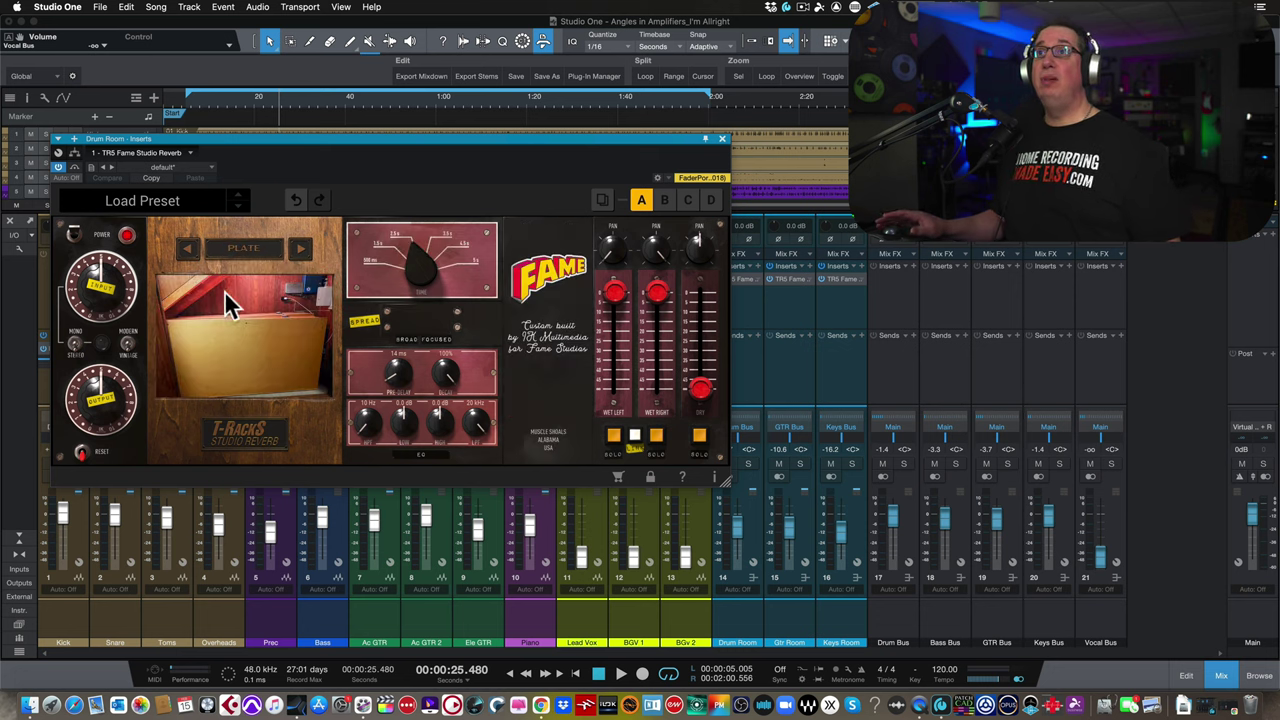
pyautogui.click(241, 248)
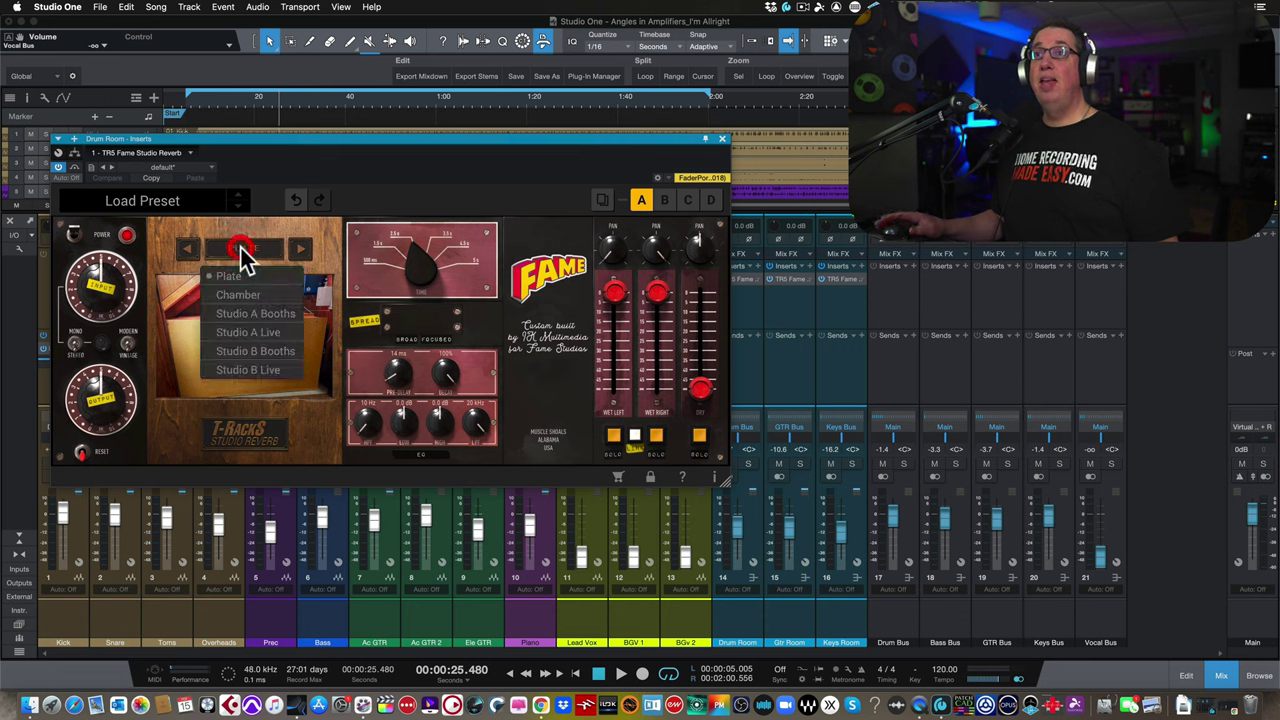
pyautogui.click(241, 294)
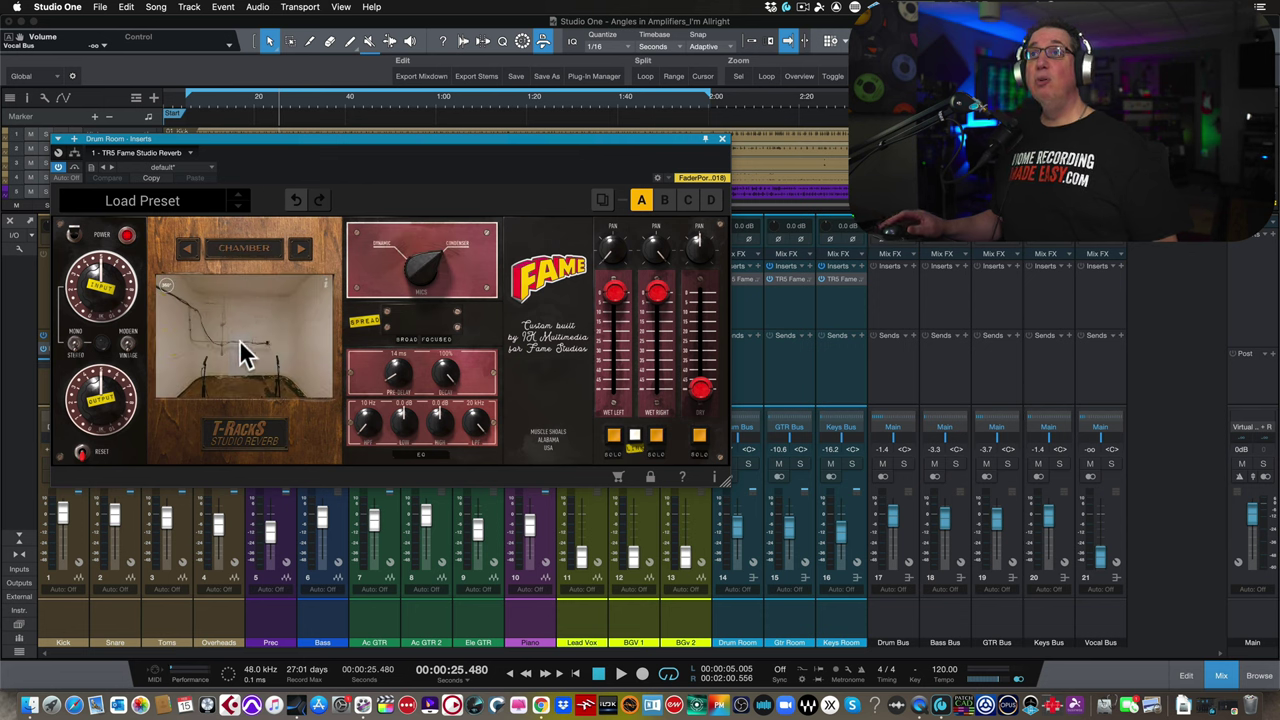
pyautogui.click(234, 247)
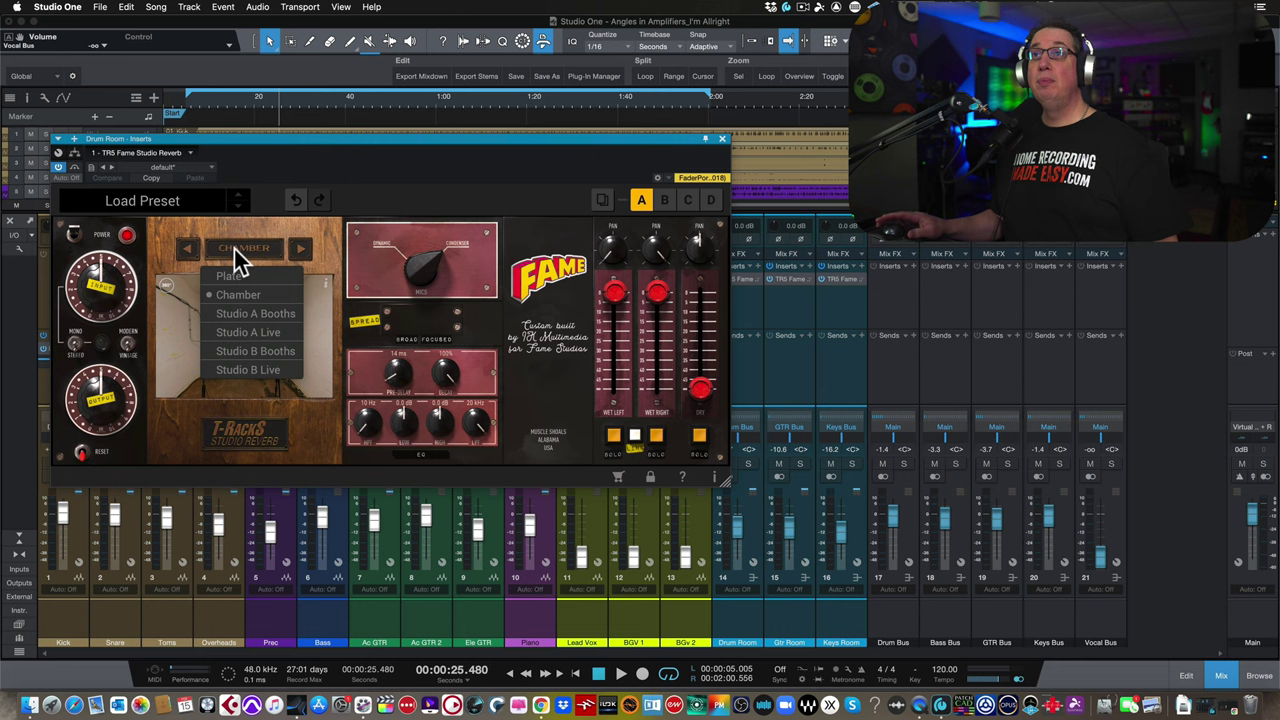
pyautogui.click(252, 312)
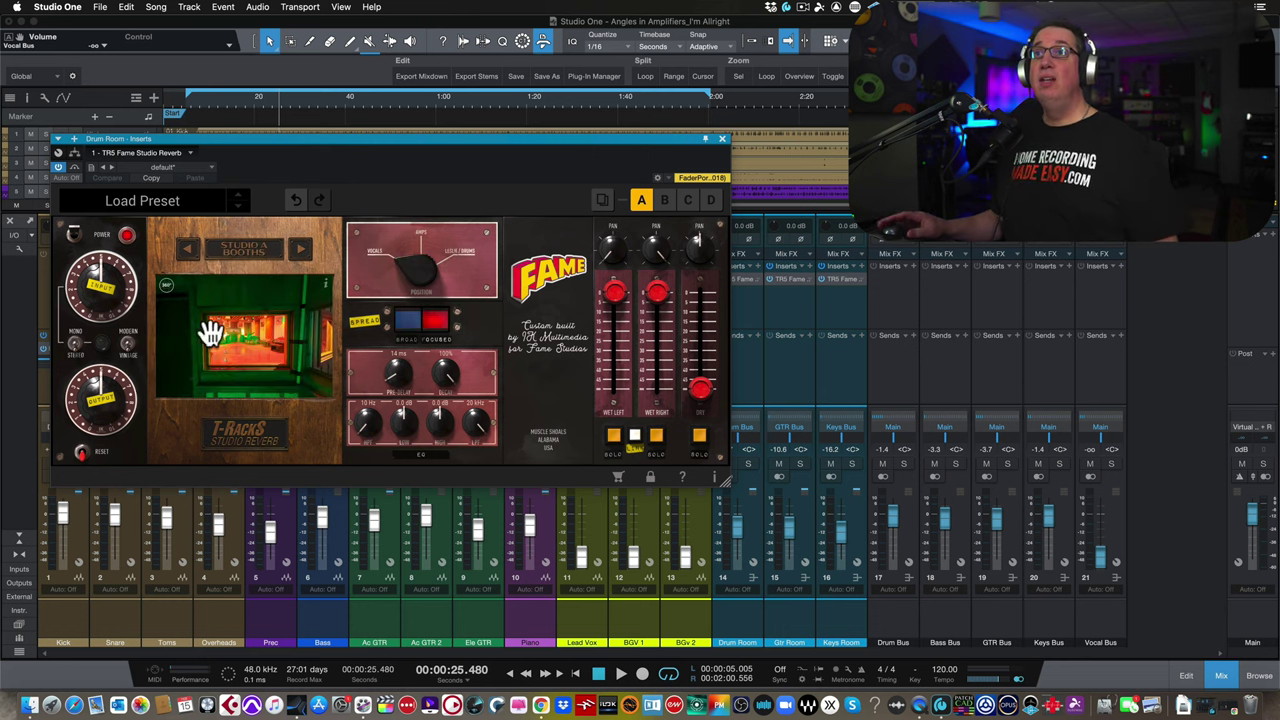
pyautogui.moveTo(234, 334); pyautogui.dragTo(320, 316)
pyautogui.moveTo(221, 322); pyautogui.dragTo(349, 294)
# Step: Audition Studio A Live, Studio B Booths and Studio B Live, looking around the last room
pyautogui.click(253, 250)
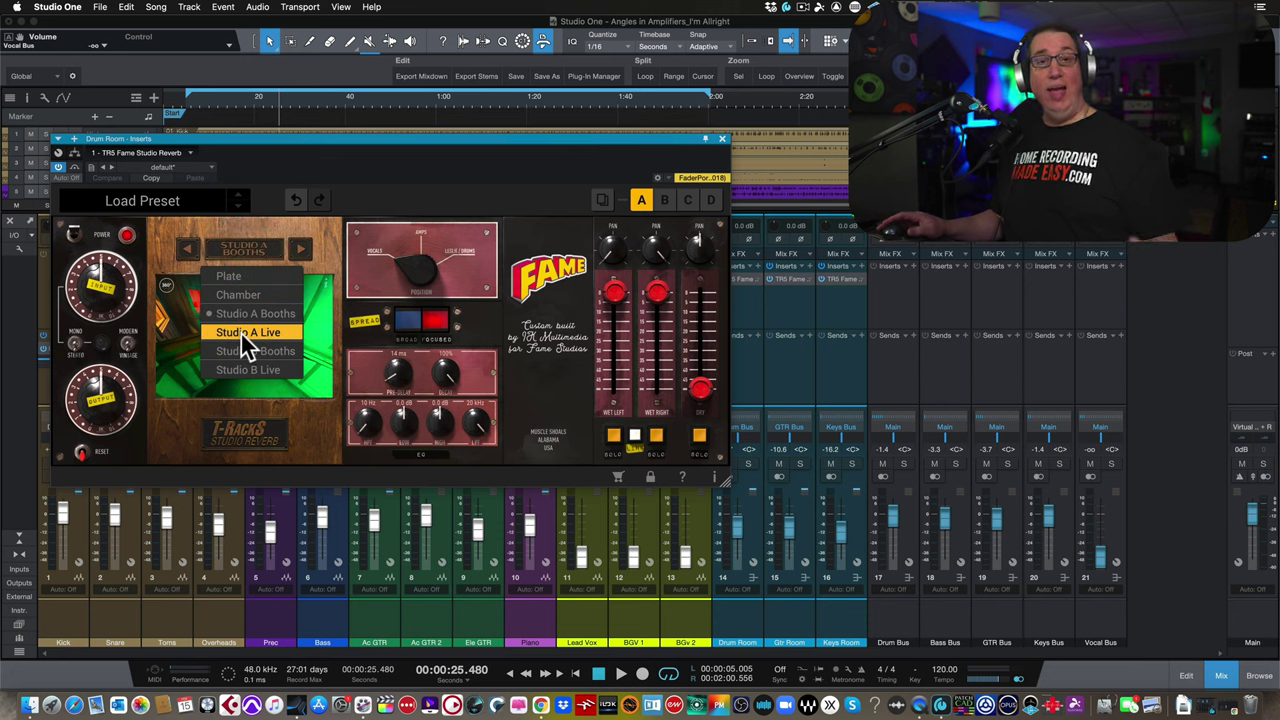
pyautogui.click(240, 331)
pyautogui.click(232, 248)
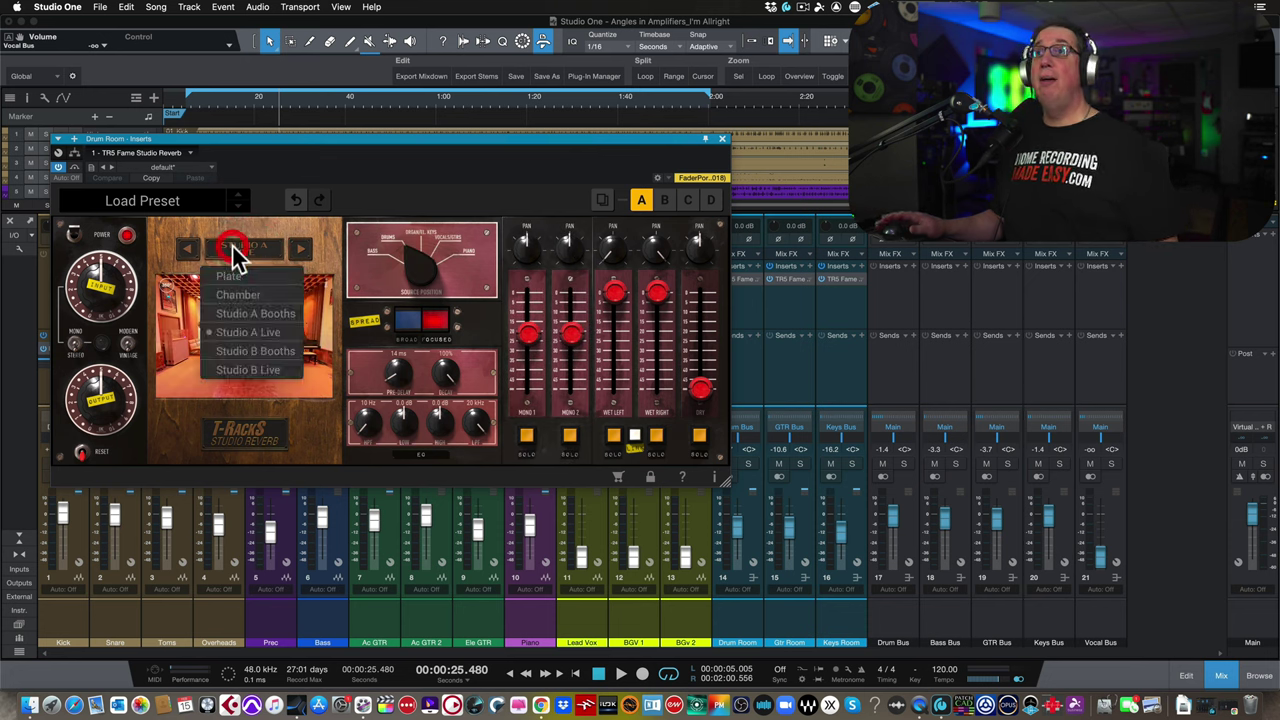
pyautogui.click(245, 347)
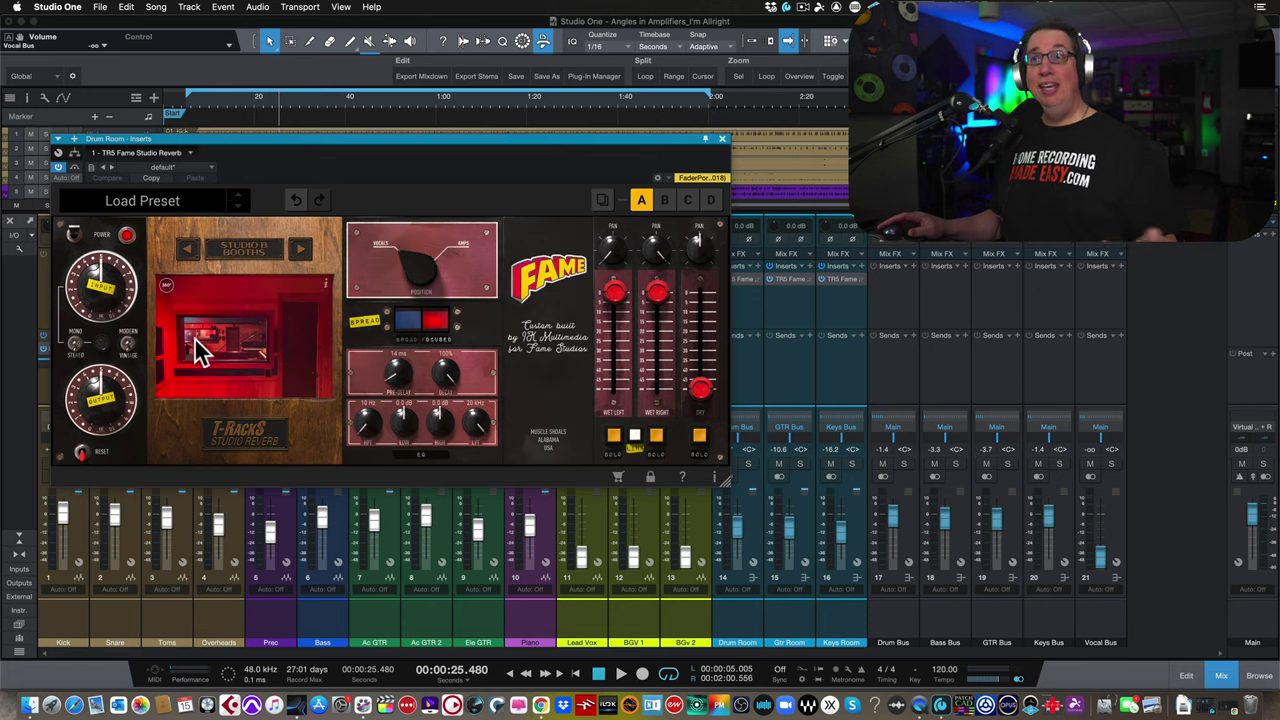
pyautogui.moveTo(189, 330)
pyautogui.mouseDown()
pyautogui.moveTo(310, 318)
pyautogui.moveTo(297, 286)
pyautogui.moveTo(286, 337)
pyautogui.moveTo(251, 391)
pyautogui.moveTo(170, 340)
pyautogui.moveTo(186, 326)
pyautogui.mouseUp()
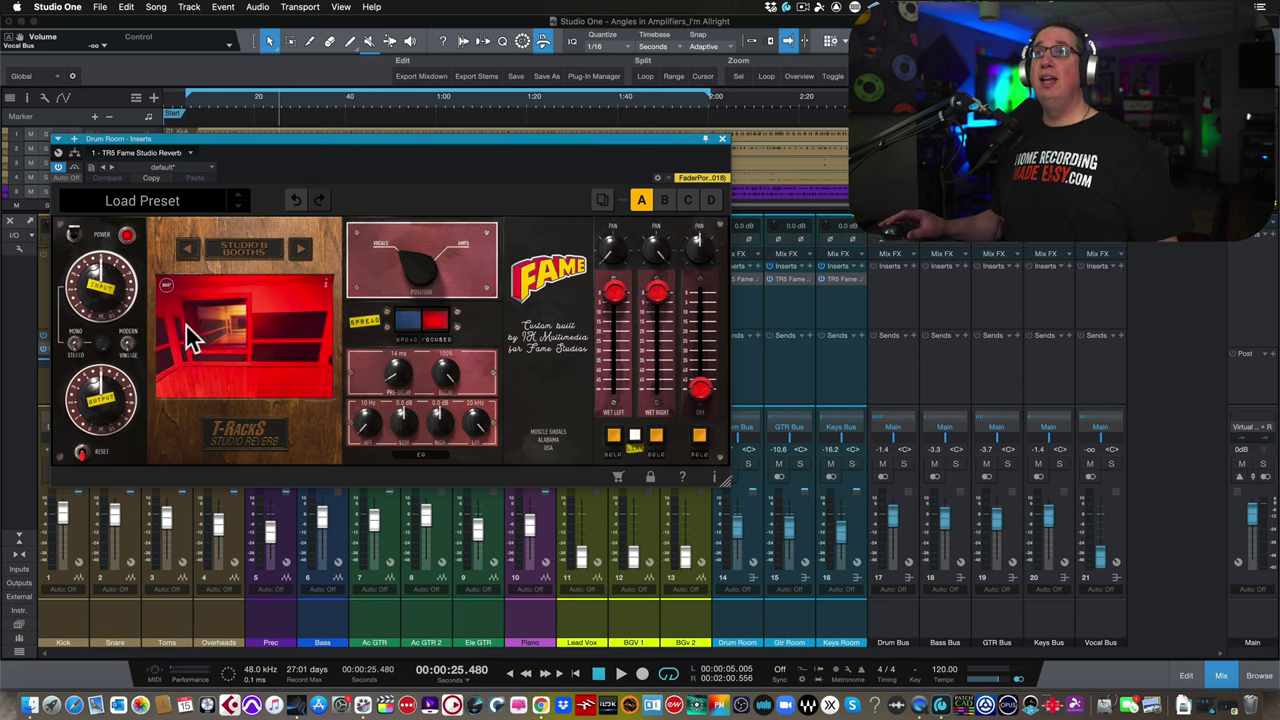
pyautogui.click(233, 241)
pyautogui.click(232, 362)
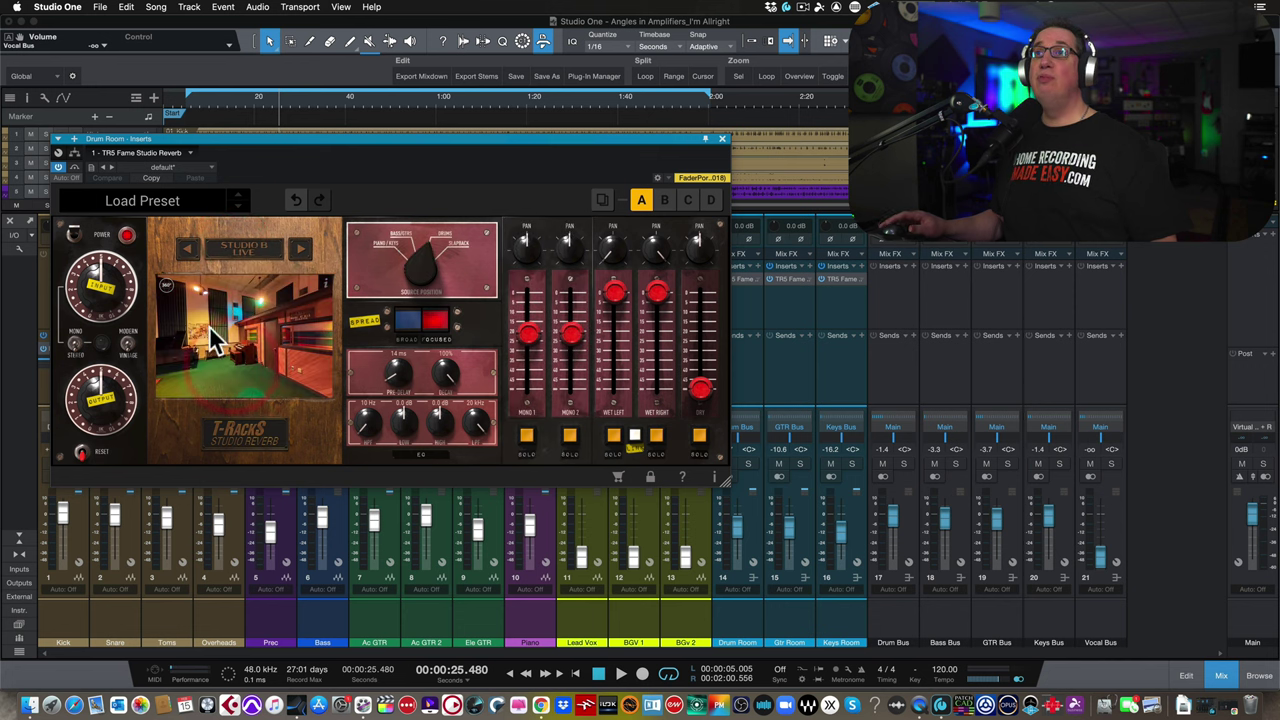
pyautogui.moveTo(210, 330); pyautogui.dragTo(305, 300)
pyautogui.moveTo(220, 318); pyautogui.dragTo(251, 329)
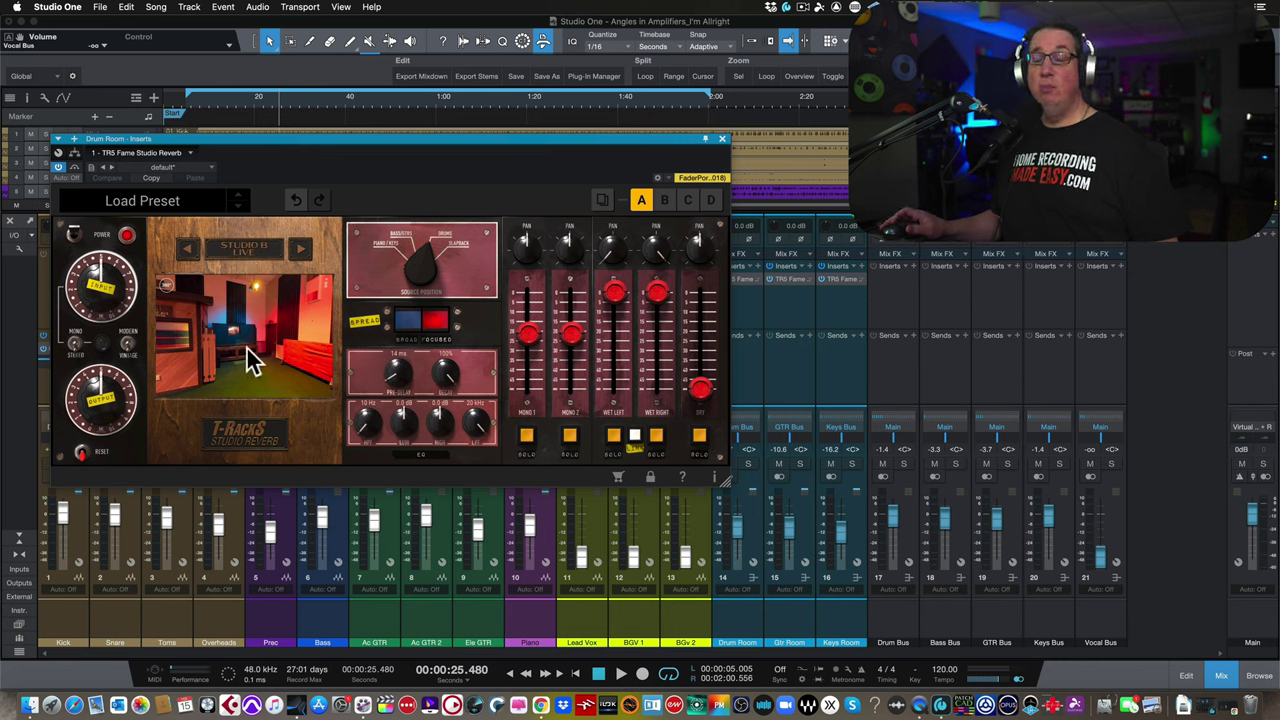
# Step: Switch the reverb back to Studio A Live and drag the Source Position knob to a new spot
pyautogui.click(242, 250)
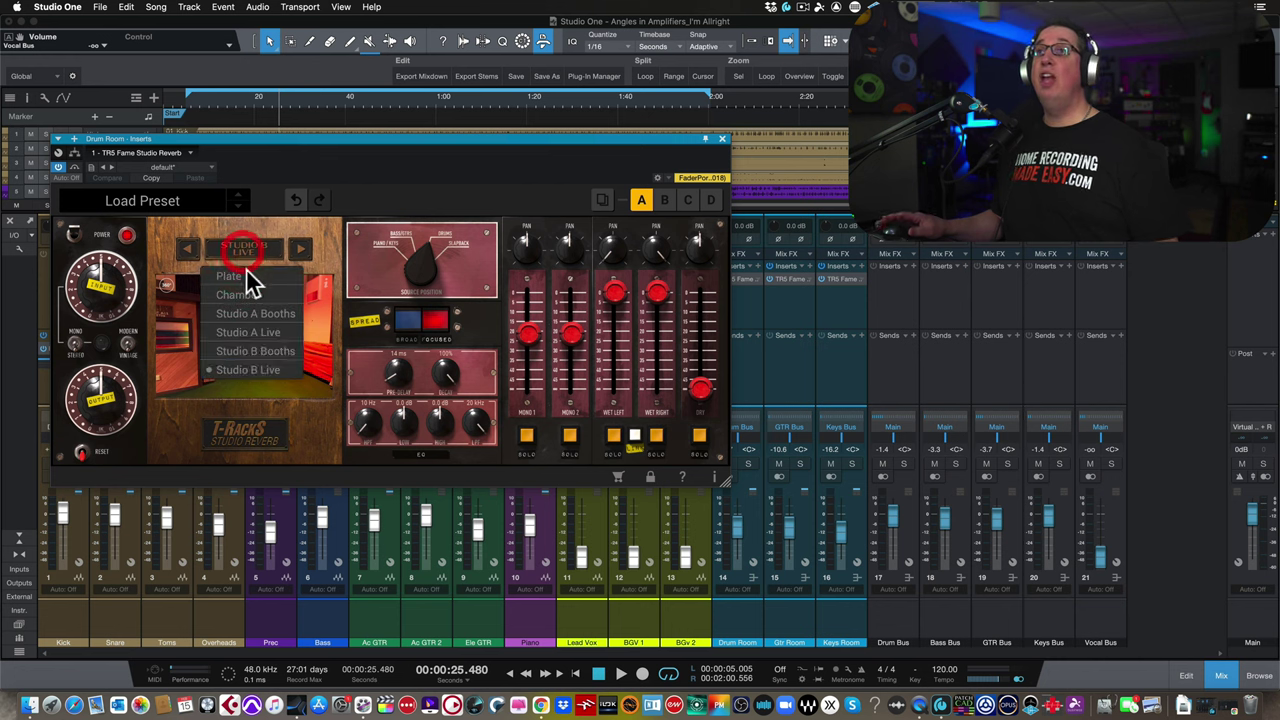
pyautogui.click(255, 332)
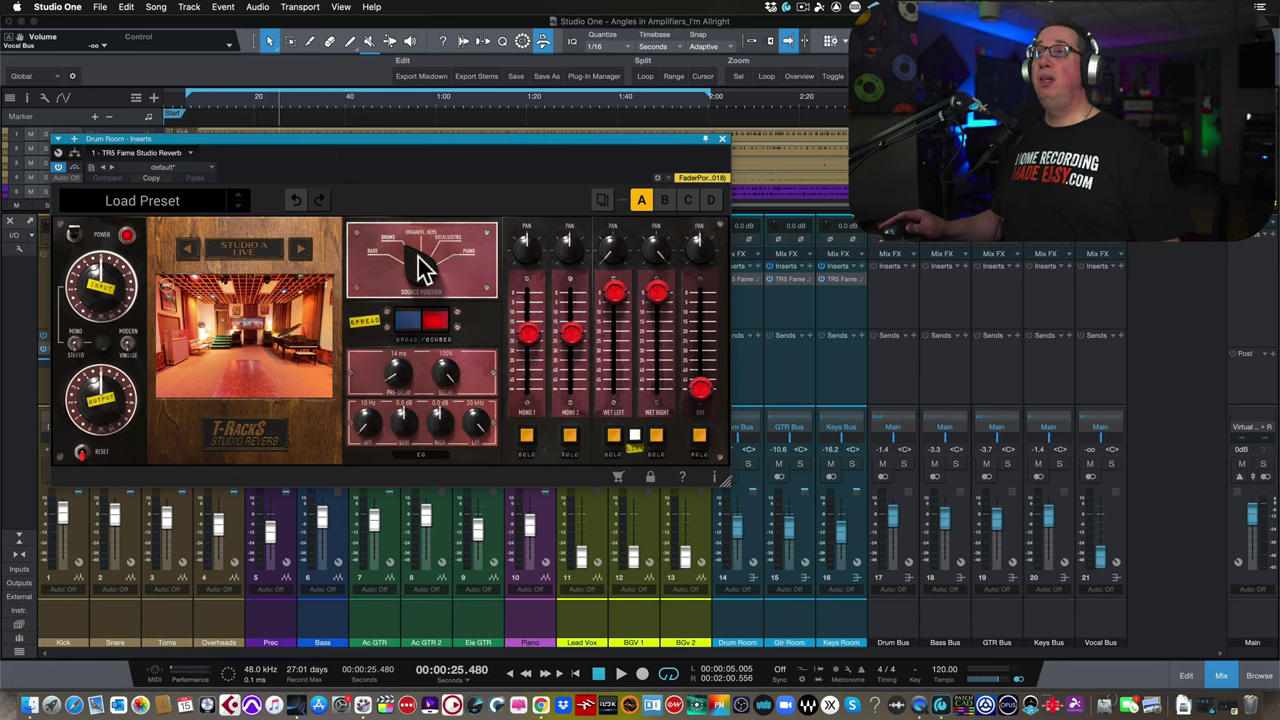
pyautogui.moveTo(429, 208); pyautogui.dragTo(405, 312)
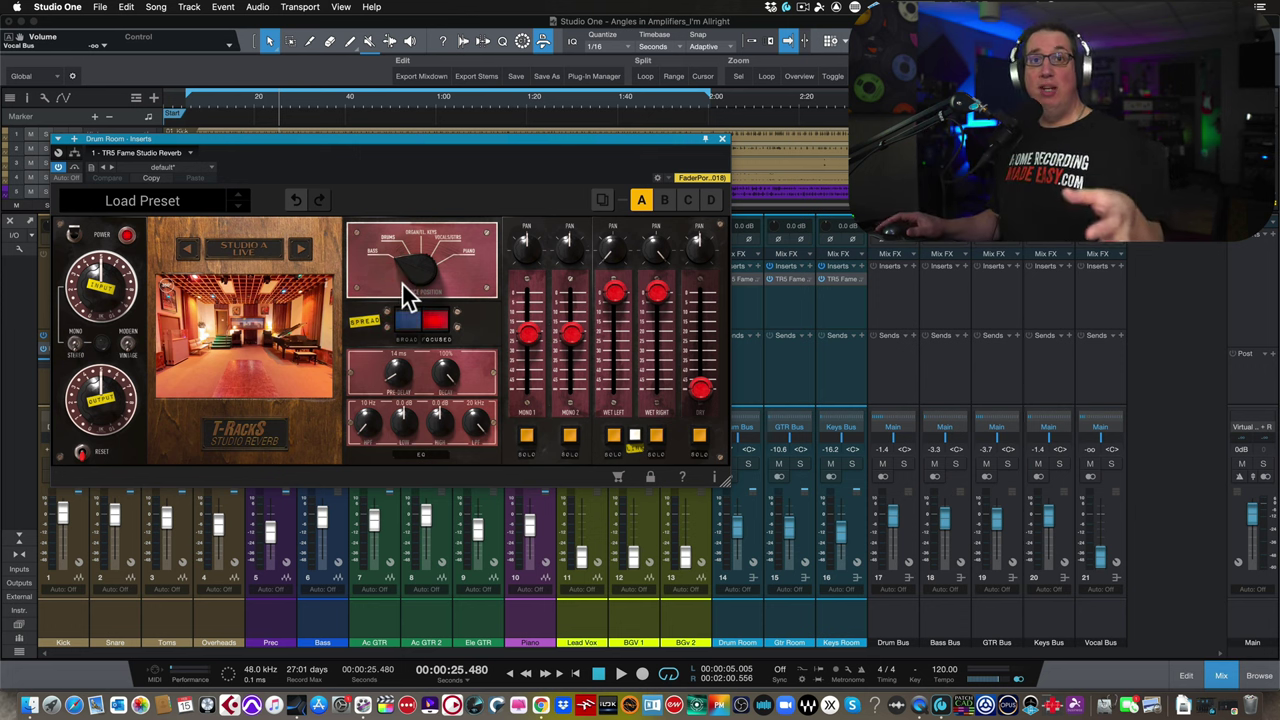
pyautogui.moveTo(418, 265)
pyautogui.mouseDown()
pyautogui.moveTo(420, 237)
pyautogui.moveTo(408, 277)
pyautogui.mouseUp()
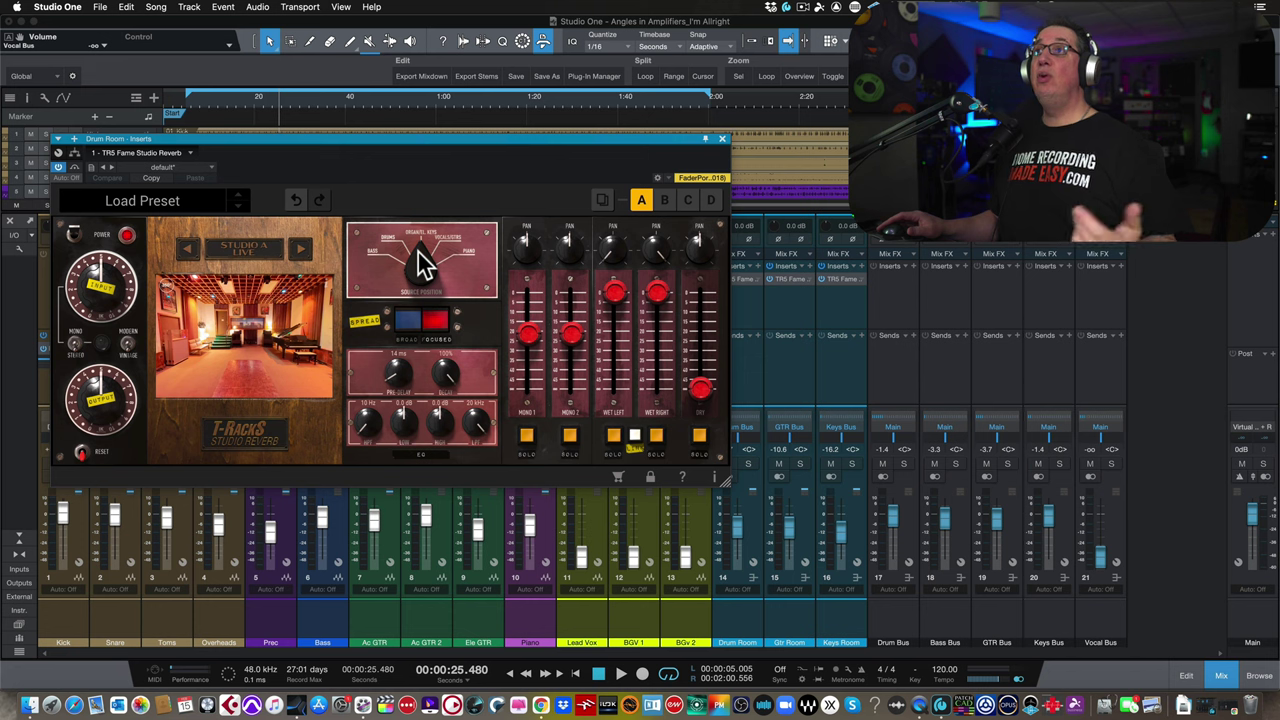
pyautogui.moveTo(420, 265)
pyautogui.mouseDown()
pyautogui.moveTo(408, 288)
pyautogui.moveTo(405, 265)
pyautogui.mouseUp()
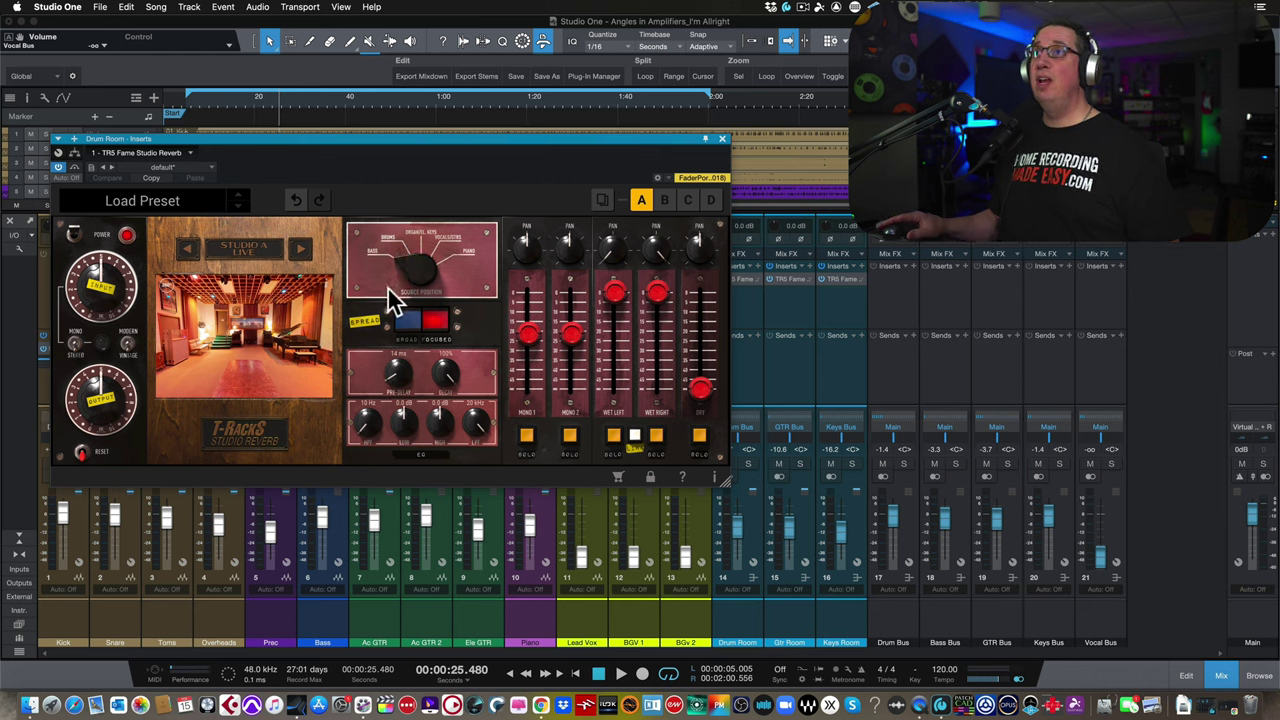
# Step: Rotate the Studio A Live view across the red-lit corner, pianos, organ and slatted ceiling
pyautogui.moveTo(229, 334); pyautogui.dragTo(260, 335)
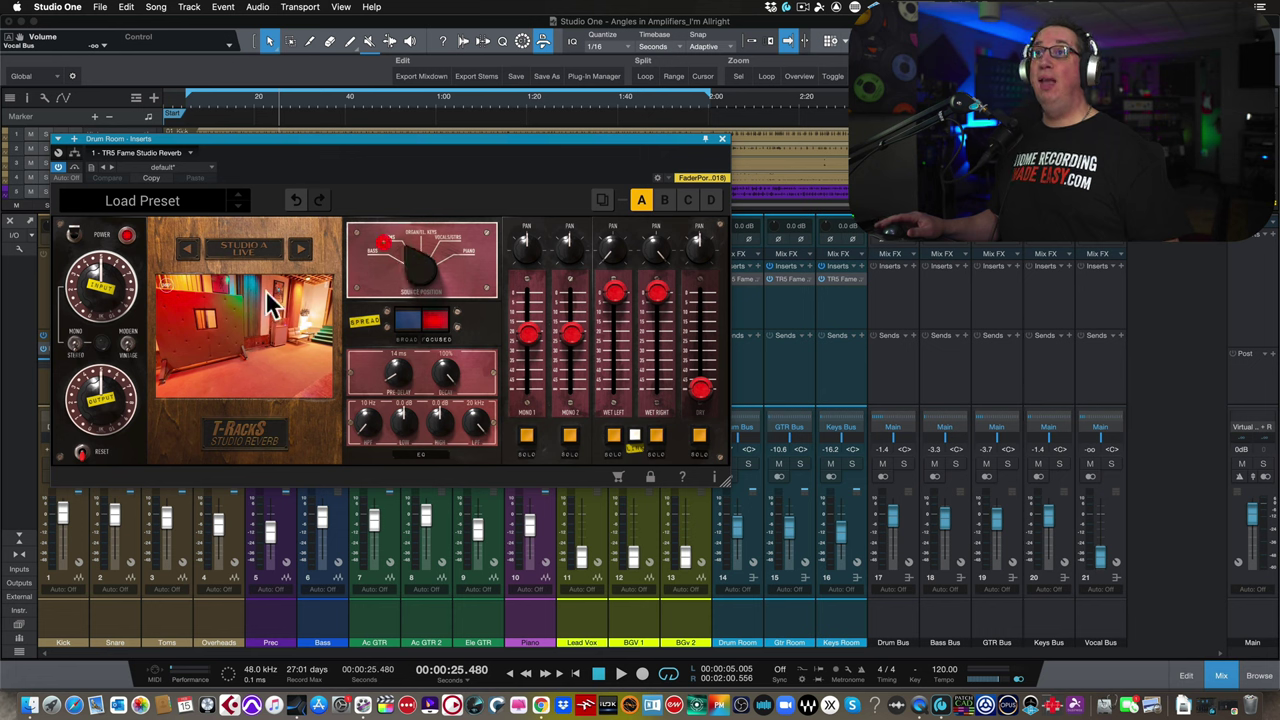
pyautogui.moveTo(222, 305); pyautogui.dragTo(360, 286)
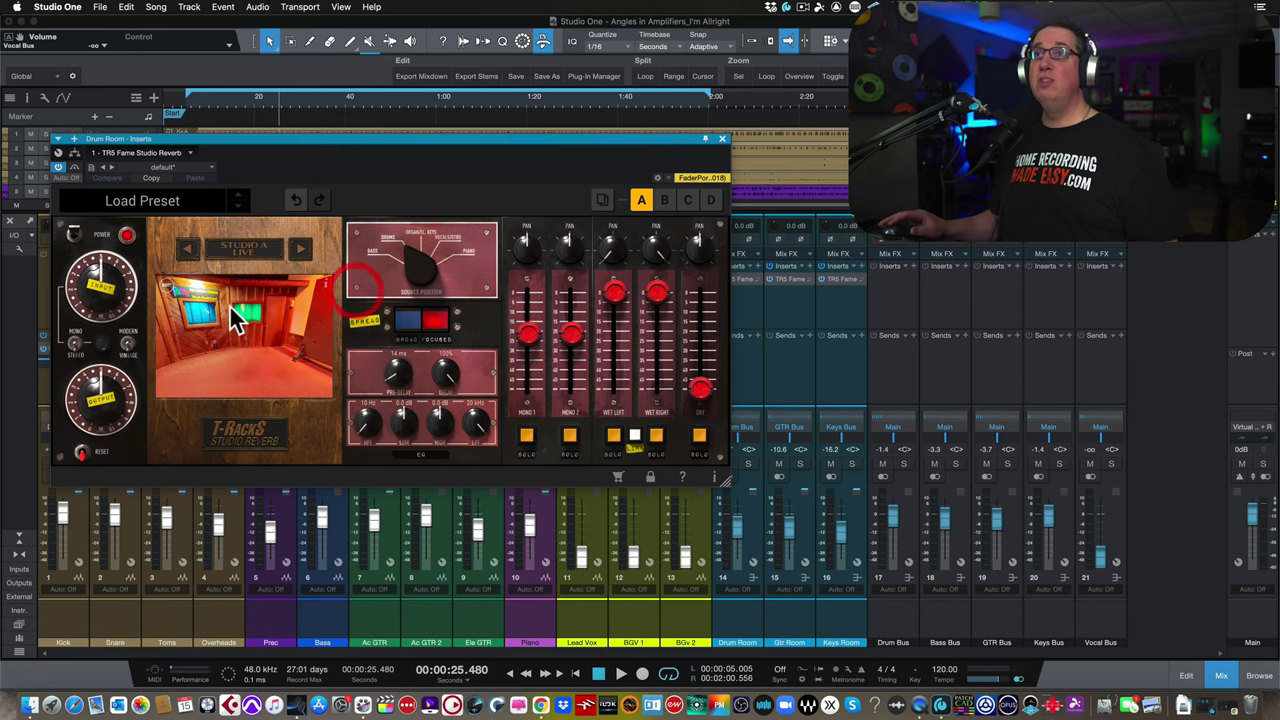
pyautogui.moveTo(234, 317); pyautogui.dragTo(360, 300)
pyautogui.moveTo(193, 310); pyautogui.dragTo(314, 309)
pyautogui.moveTo(243, 333); pyautogui.dragTo(375, 277)
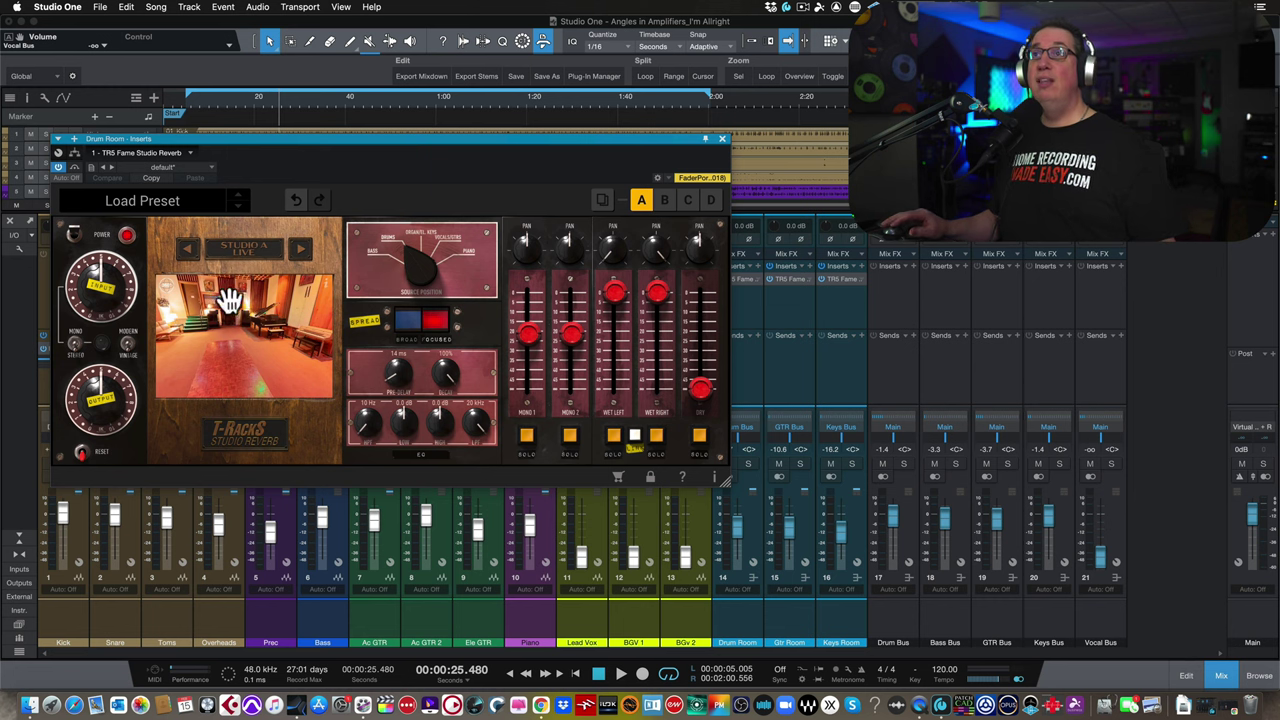
pyautogui.moveTo(230, 300); pyautogui.dragTo(187, 300)
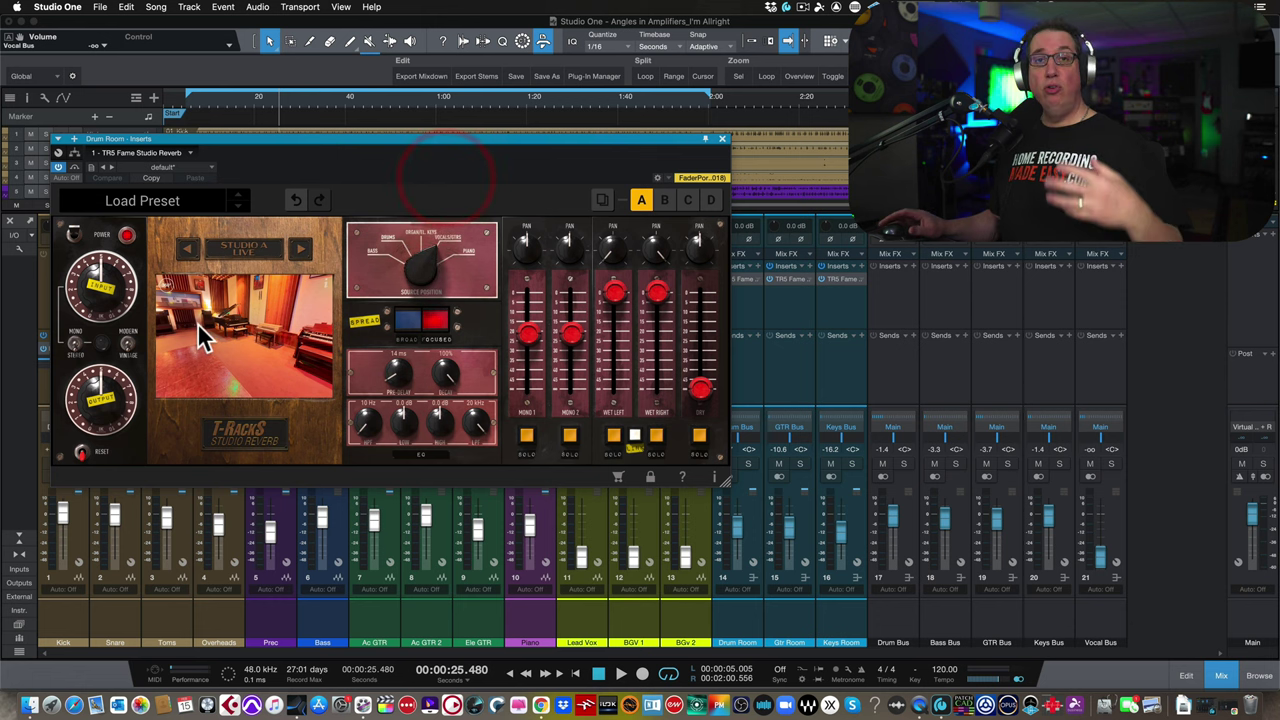
pyautogui.moveTo(170, 323); pyautogui.dragTo(253, 325)
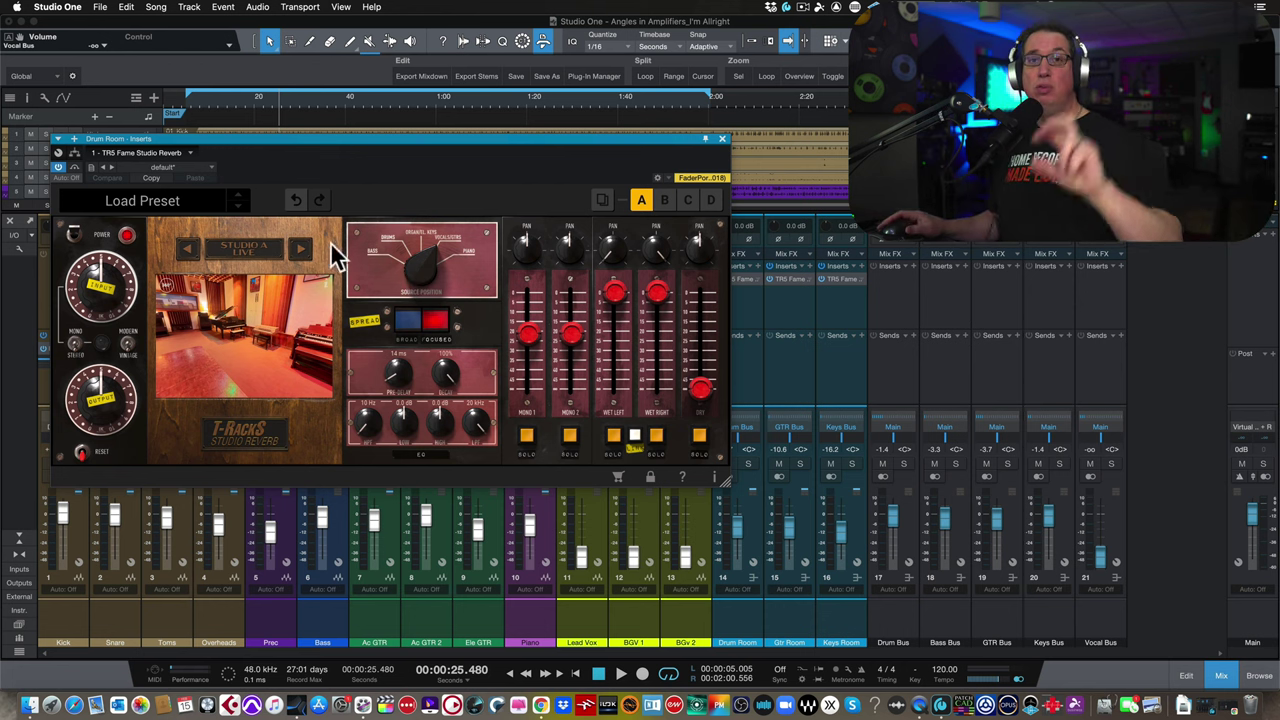
pyautogui.moveTo(208, 294); pyautogui.dragTo(238, 357)
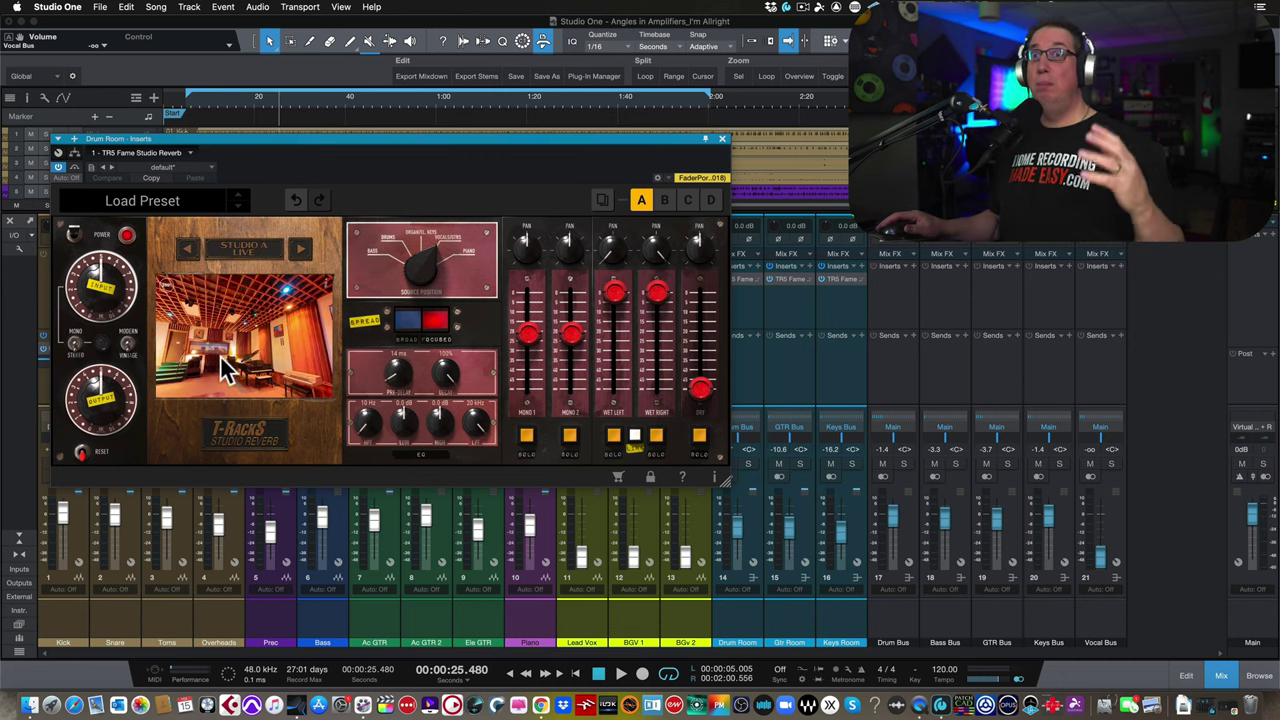
pyautogui.moveTo(248, 315); pyautogui.dragTo(251, 274)
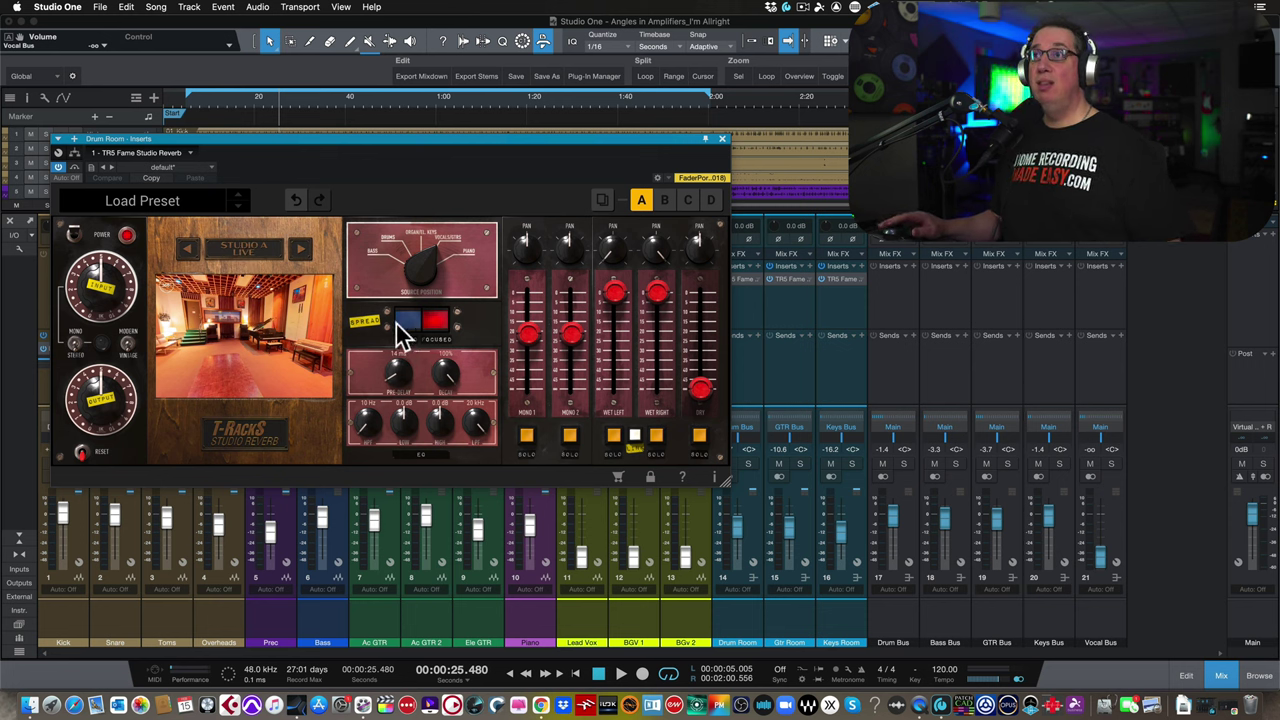
pyautogui.click(440, 335)
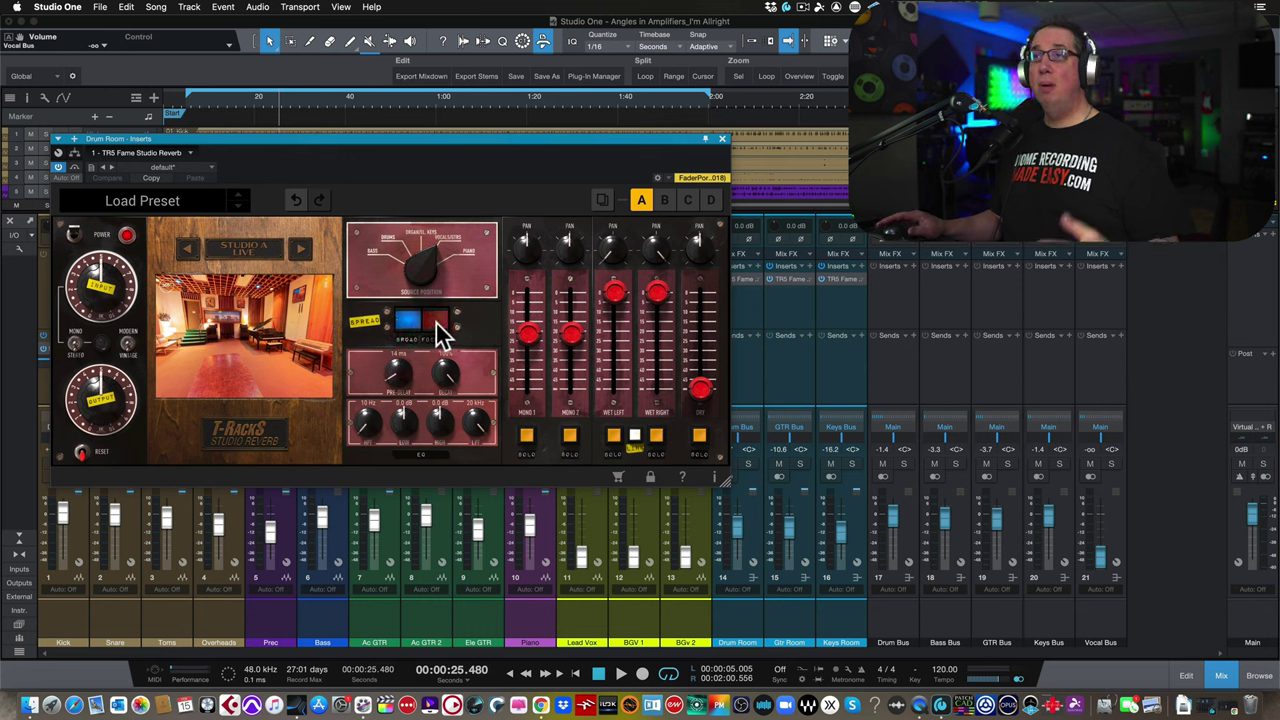
pyautogui.click(440, 335)
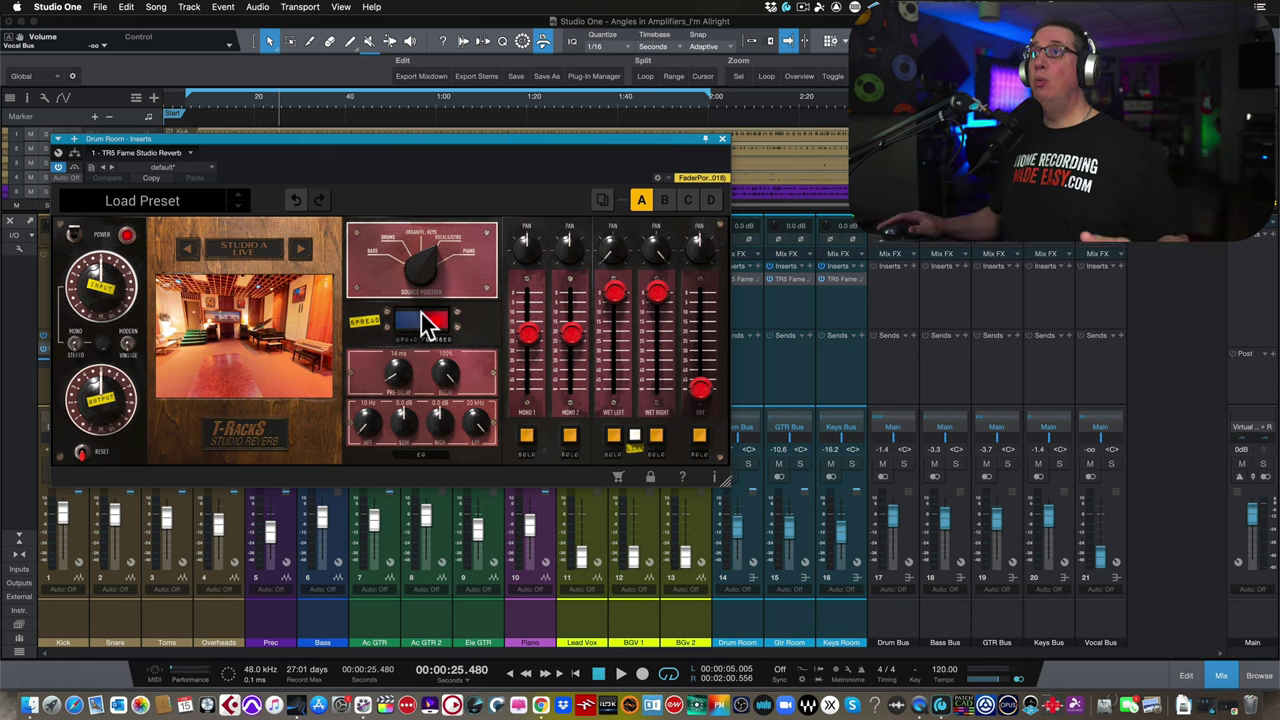
pyautogui.click(437, 325)
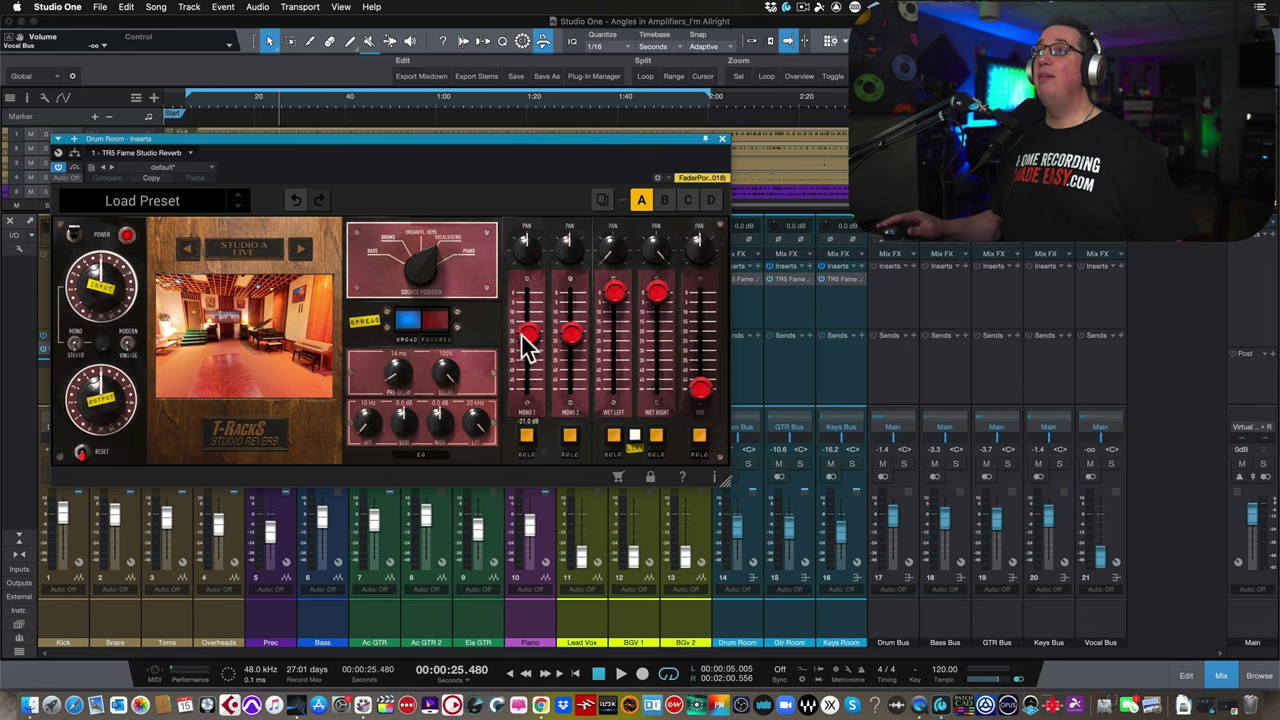
pyautogui.moveTo(523, 335); pyautogui.dragTo(571, 336)
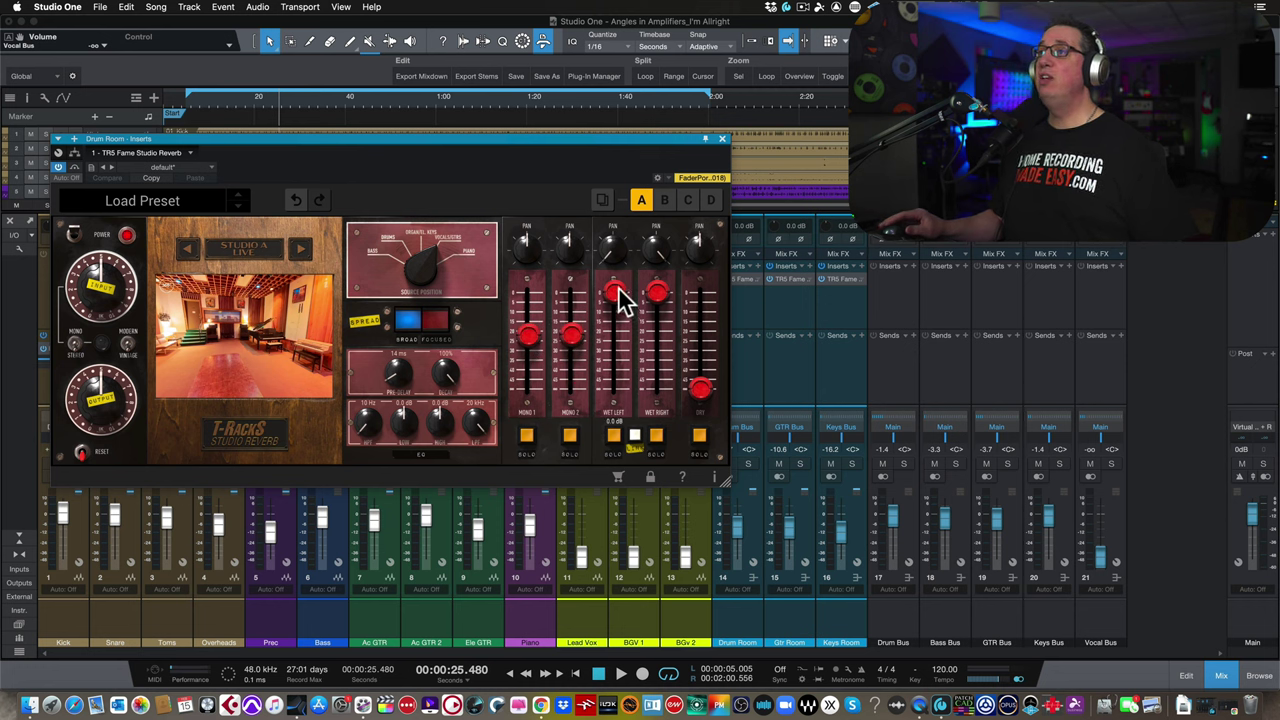
pyautogui.moveTo(617, 295)
pyautogui.mouseDown()
pyautogui.moveTo(614, 337)
pyautogui.moveTo(623, 271)
pyautogui.moveTo(617, 363)
pyautogui.moveTo(627, 265)
pyautogui.moveTo(623, 400)
pyautogui.moveTo(624, 272)
pyautogui.mouseUp()
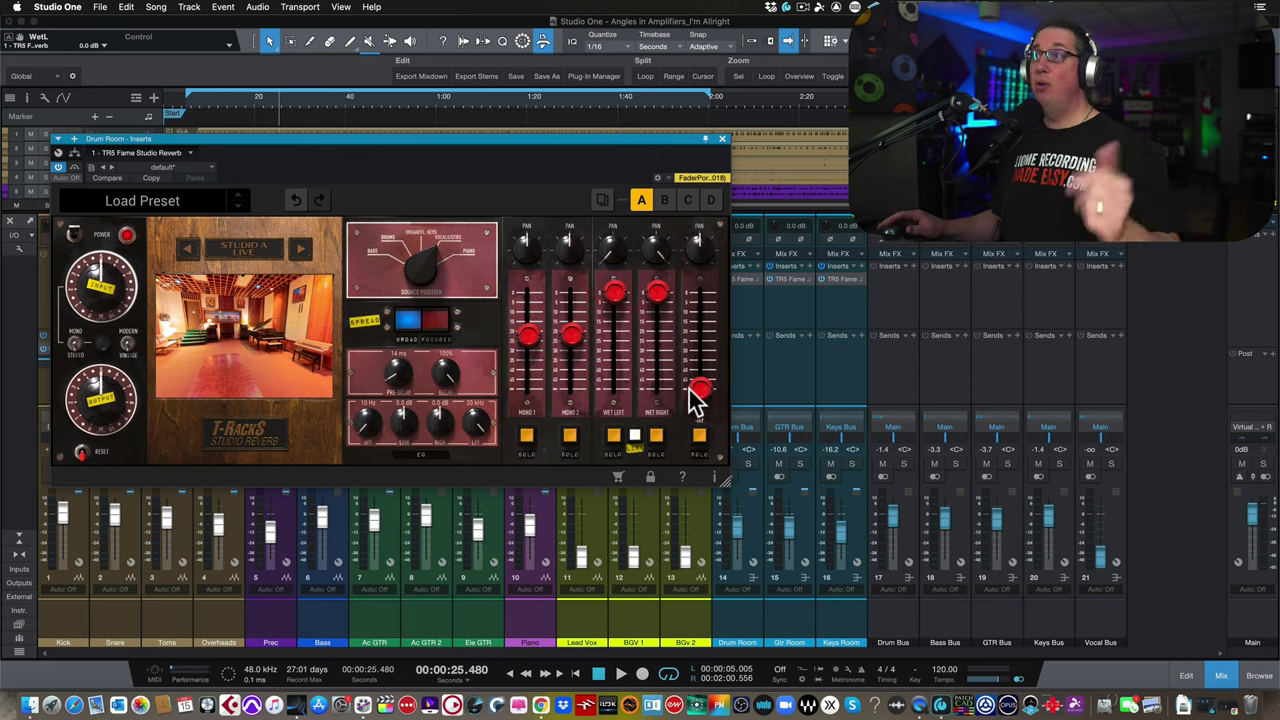
pyautogui.moveTo(703, 398)
pyautogui.mouseDown()
pyautogui.moveTo(714, 263)
pyautogui.moveTo(694, 429)
pyautogui.moveTo(707, 301)
pyautogui.moveTo(707, 405)
pyautogui.mouseUp()
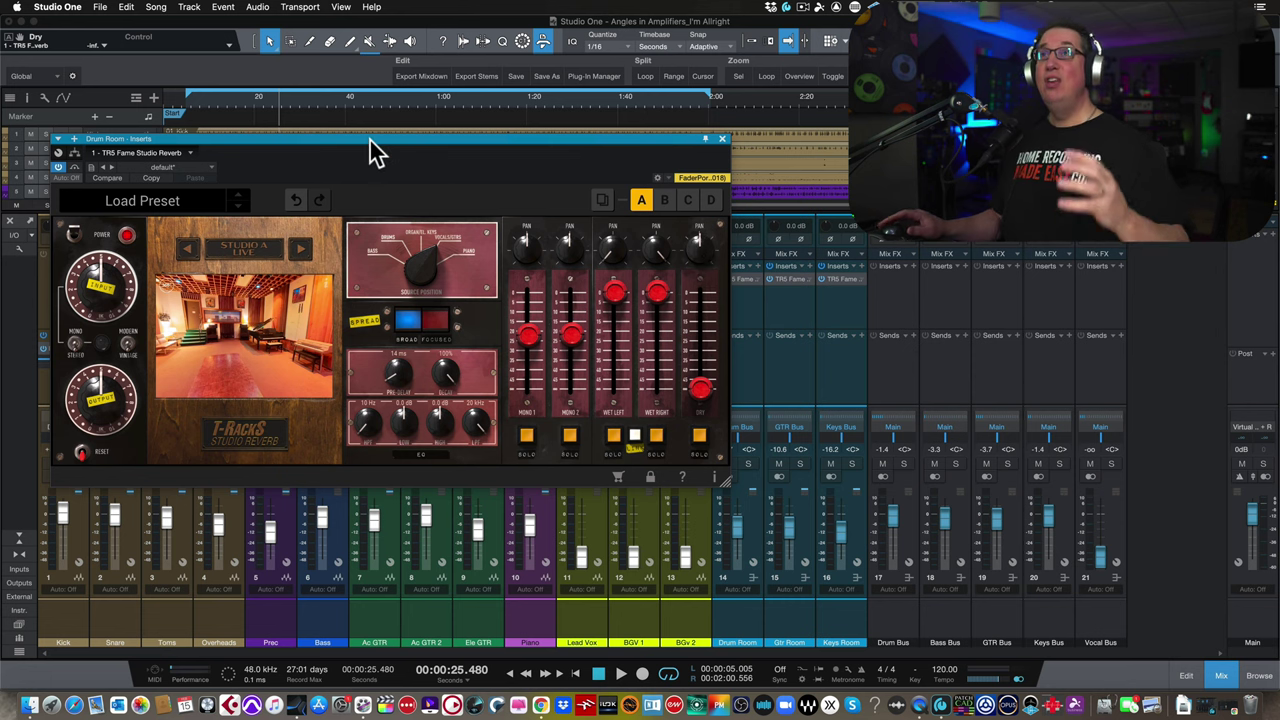
pyautogui.moveTo(369, 139); pyautogui.dragTo(381, 140)
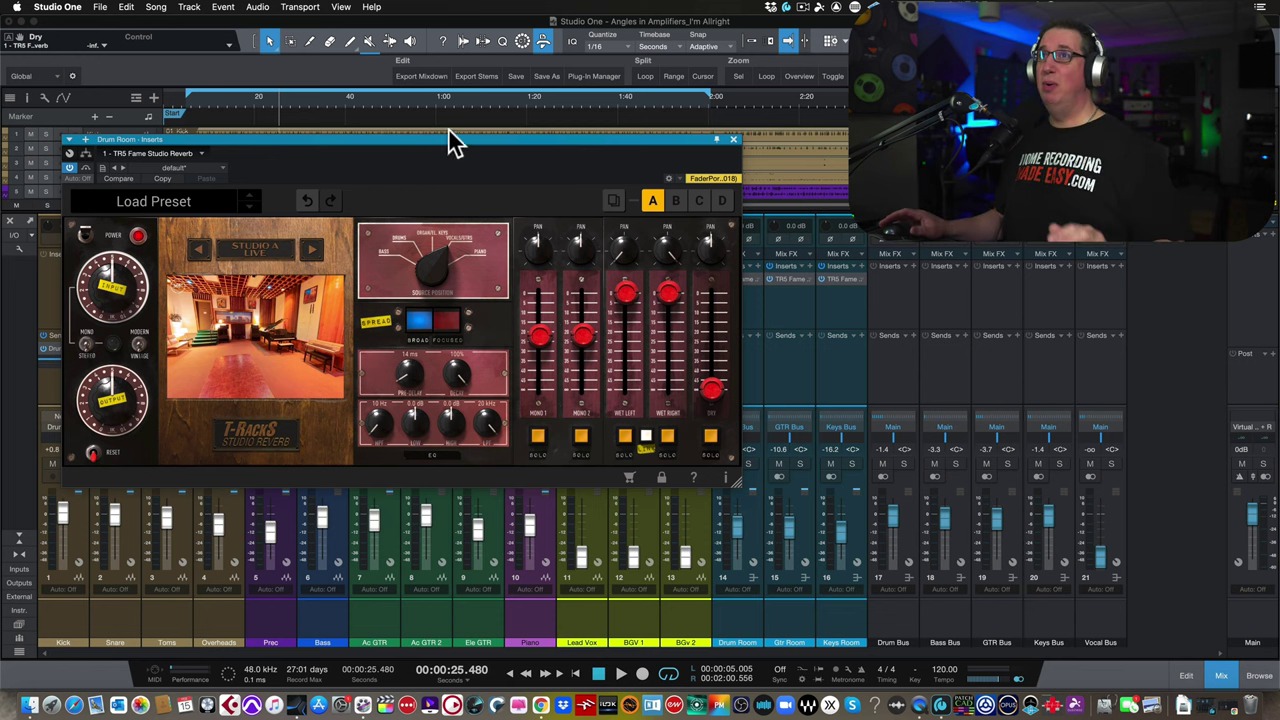
# Step: Solo the Drum Bus and close the Drum Room reverb window
pyautogui.moveTo(449, 140); pyautogui.dragTo(466, 55)
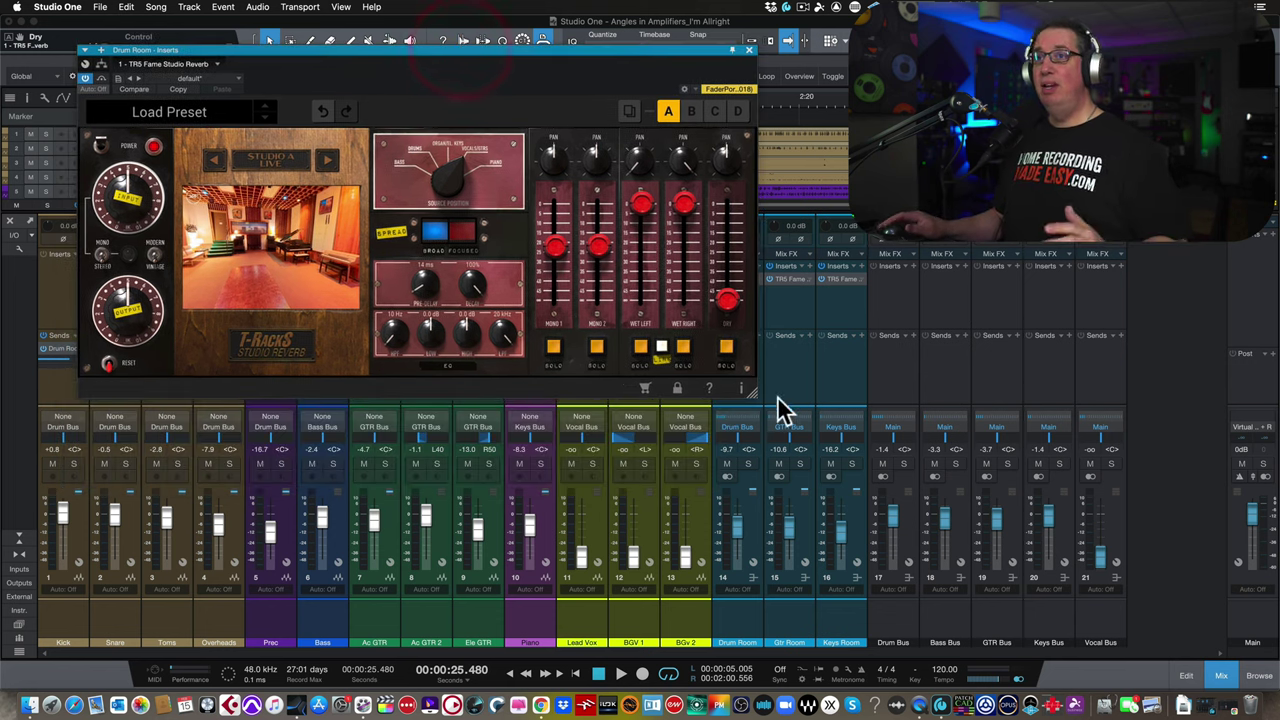
pyautogui.click(903, 463)
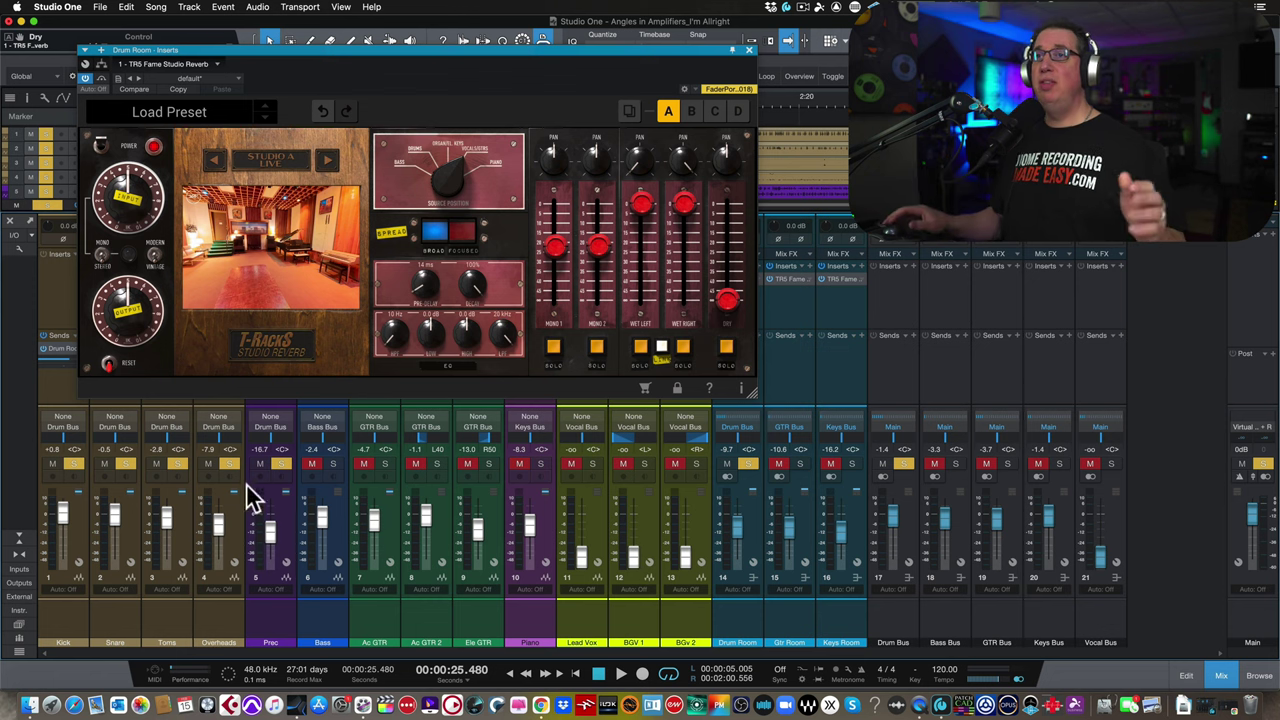
pyautogui.moveTo(382, 52); pyautogui.dragTo(497, 278)
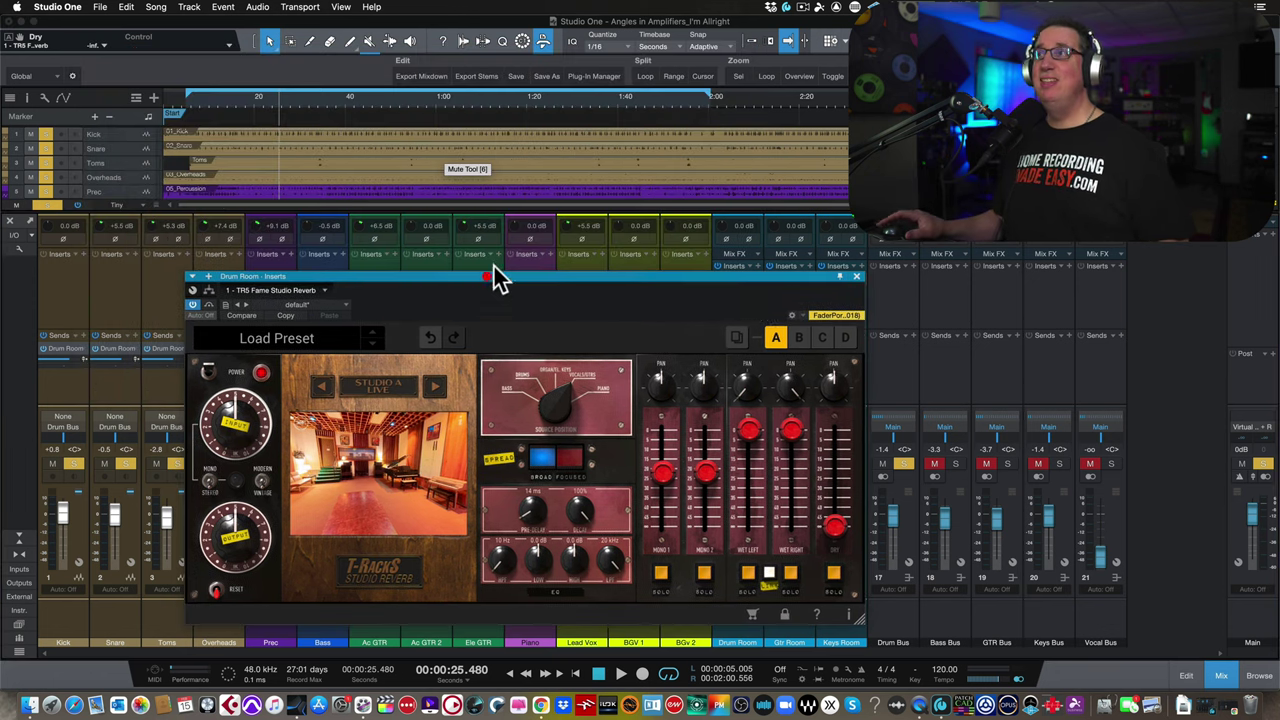
pyautogui.click(856, 277)
# Step: Select the Kick, Snare, Toms, Overheads and Prec channels in turn
pyautogui.click(72, 375)
pyautogui.click(105, 387)
pyautogui.click(160, 391)
pyautogui.click(212, 386)
pyautogui.click(268, 392)
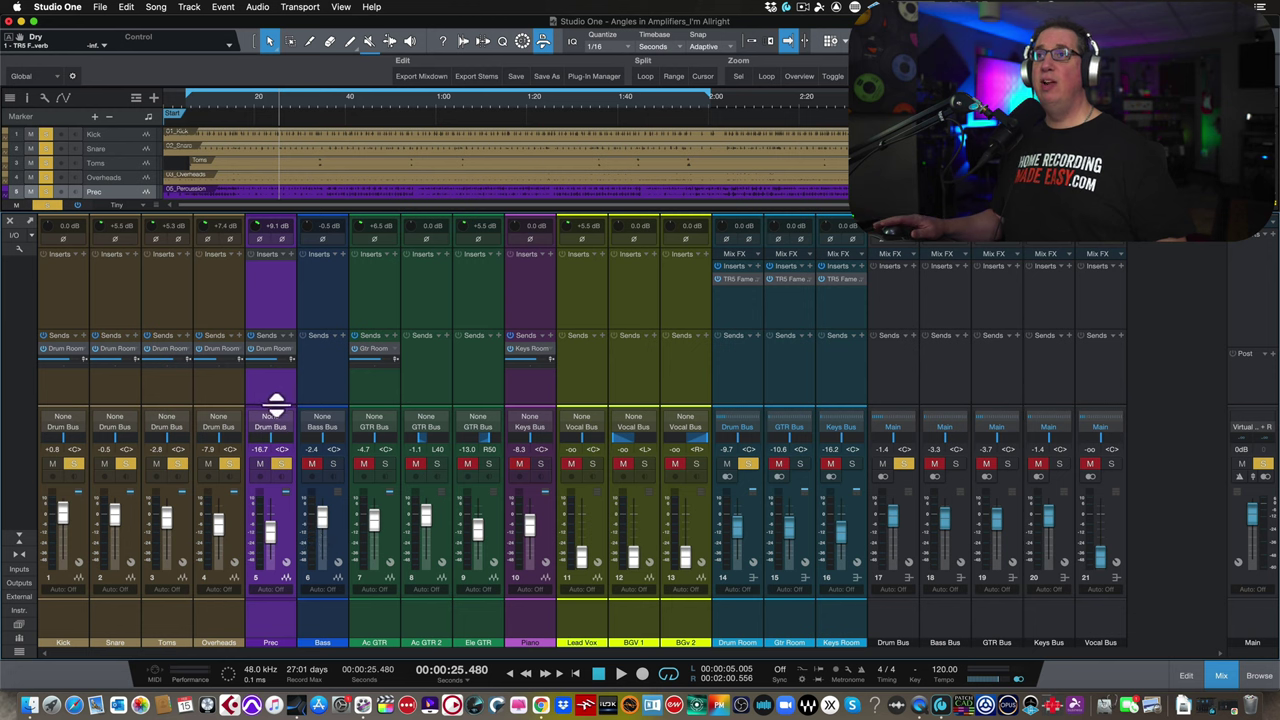
# Step: Open the Drum Room's Fame Studio Reverb and move its window up to uncover the mixer
pyautogui.click(724, 364)
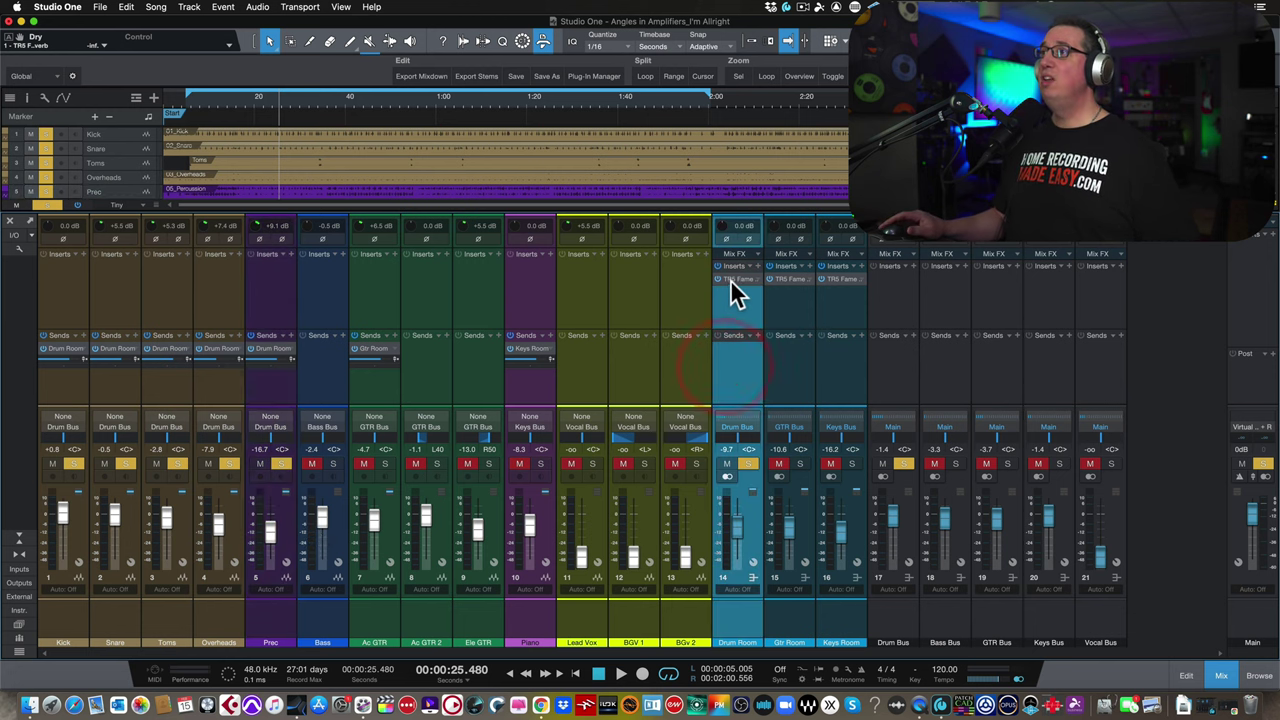
pyautogui.click(730, 280)
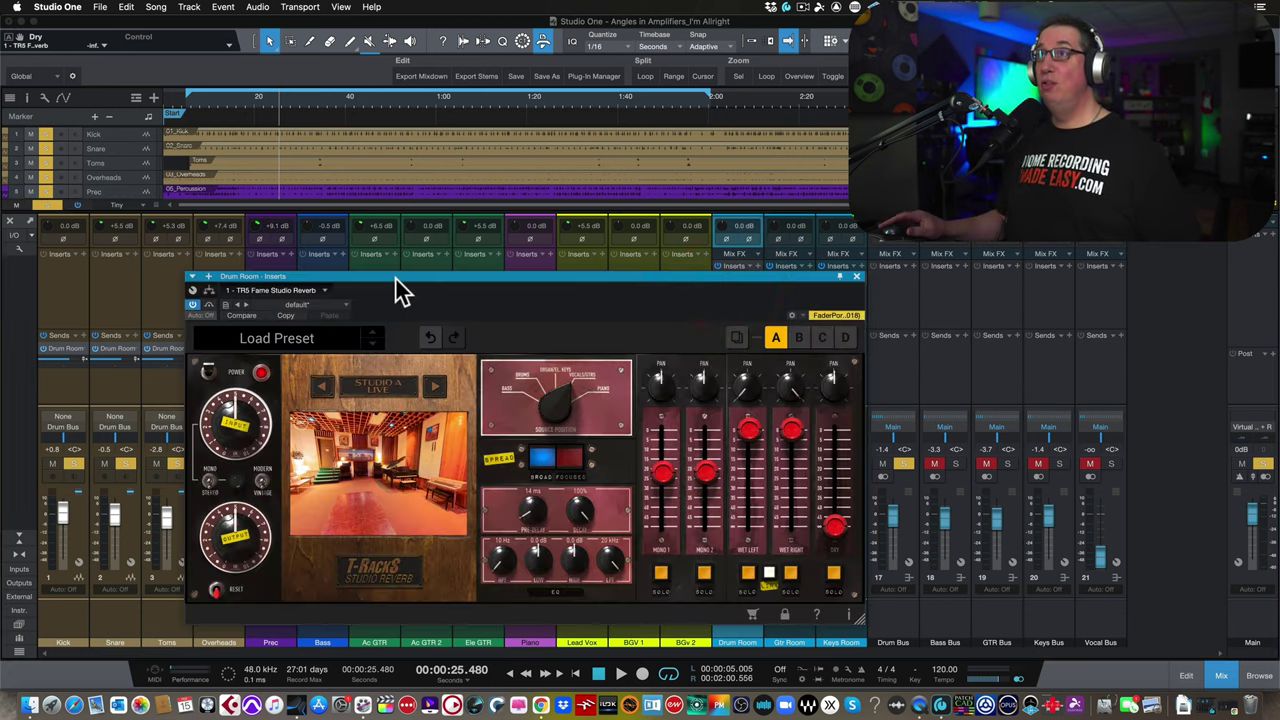
pyautogui.moveTo(394, 286); pyautogui.dragTo(266, 165)
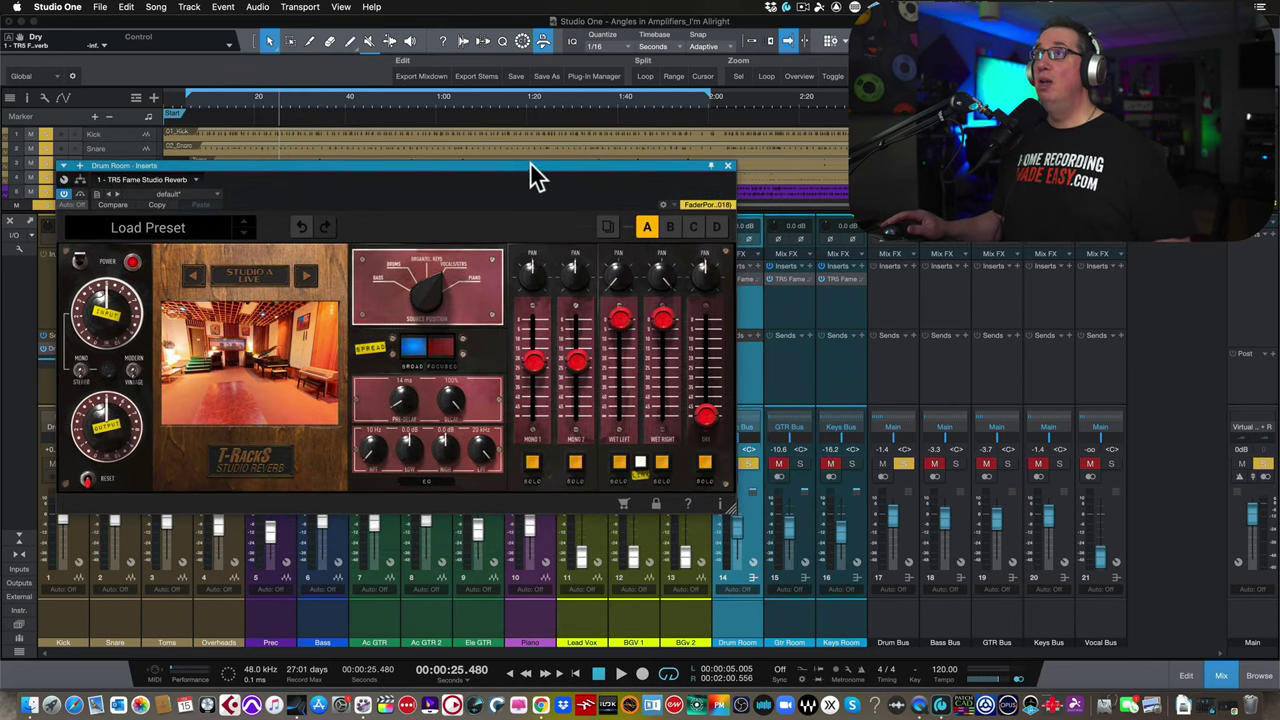
pyautogui.moveTo(530, 175); pyautogui.dragTo(523, 106)
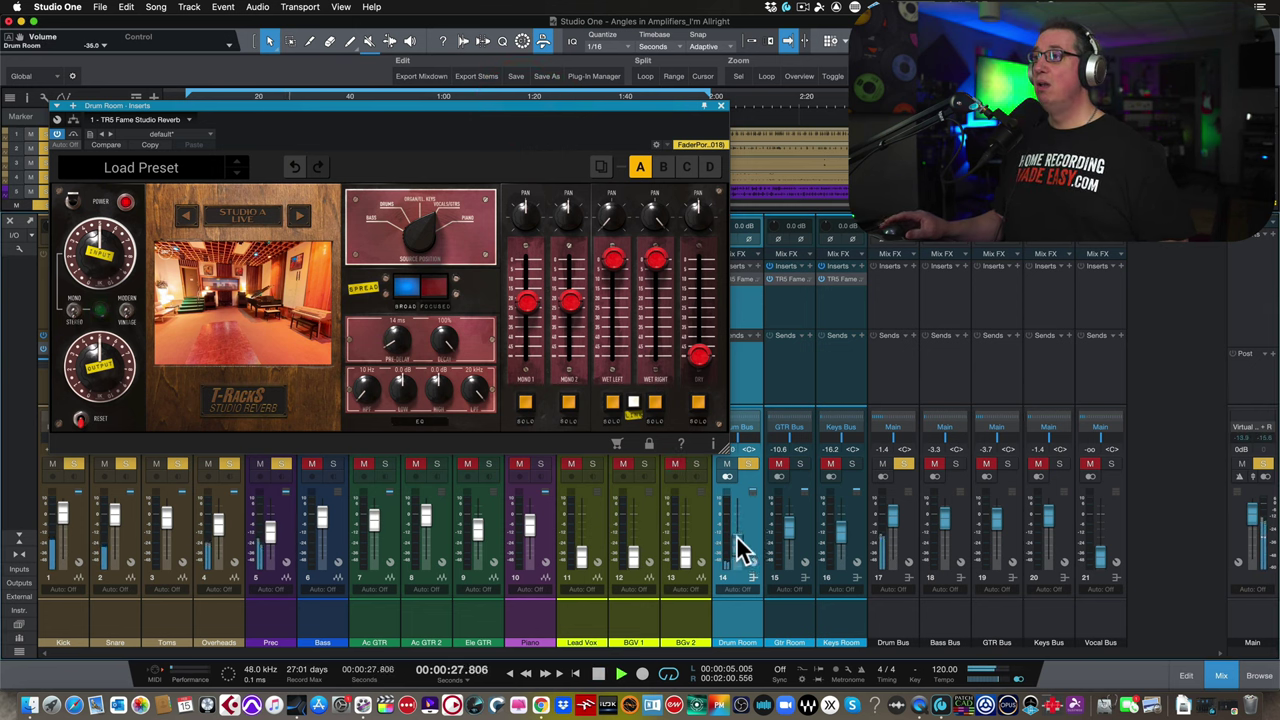
# Step: Set the Drum Room fader to -3.3 dB and nudge the reverb window down-right
pyautogui.scroll(-1, 736, 527)
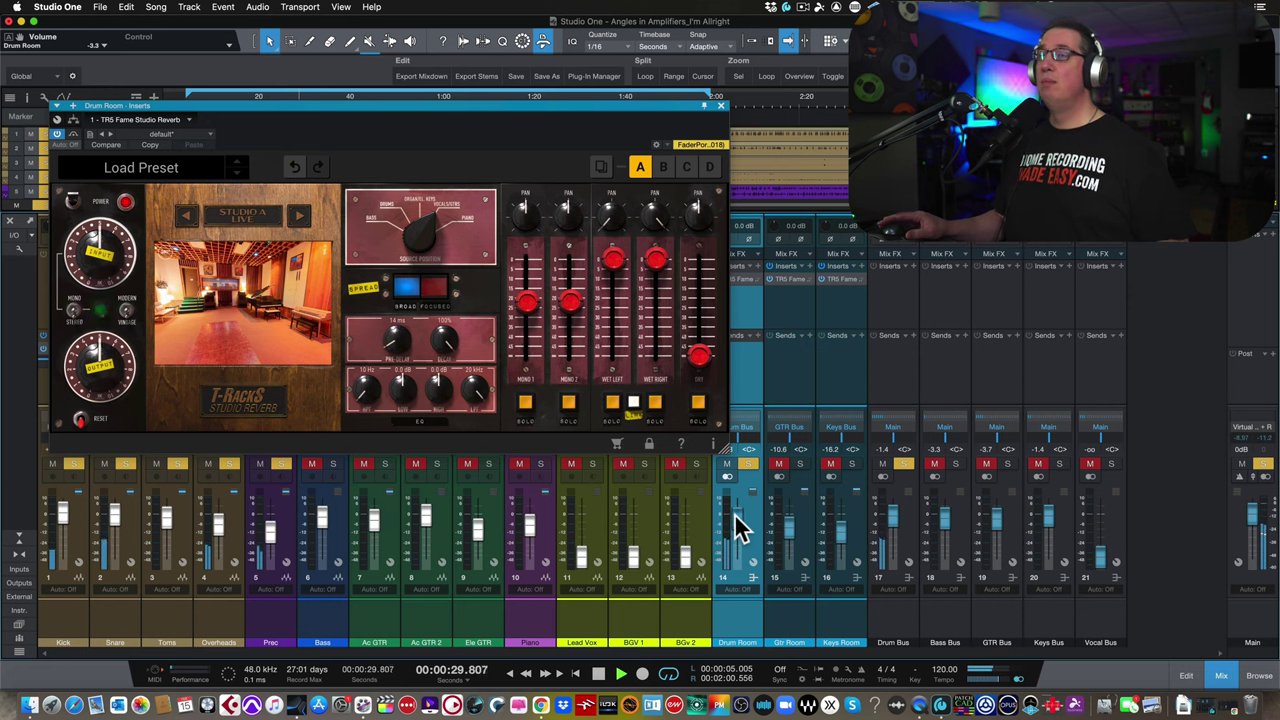
pyautogui.click(736, 527)
pyautogui.moveTo(238, 108); pyautogui.dragTo(251, 121)
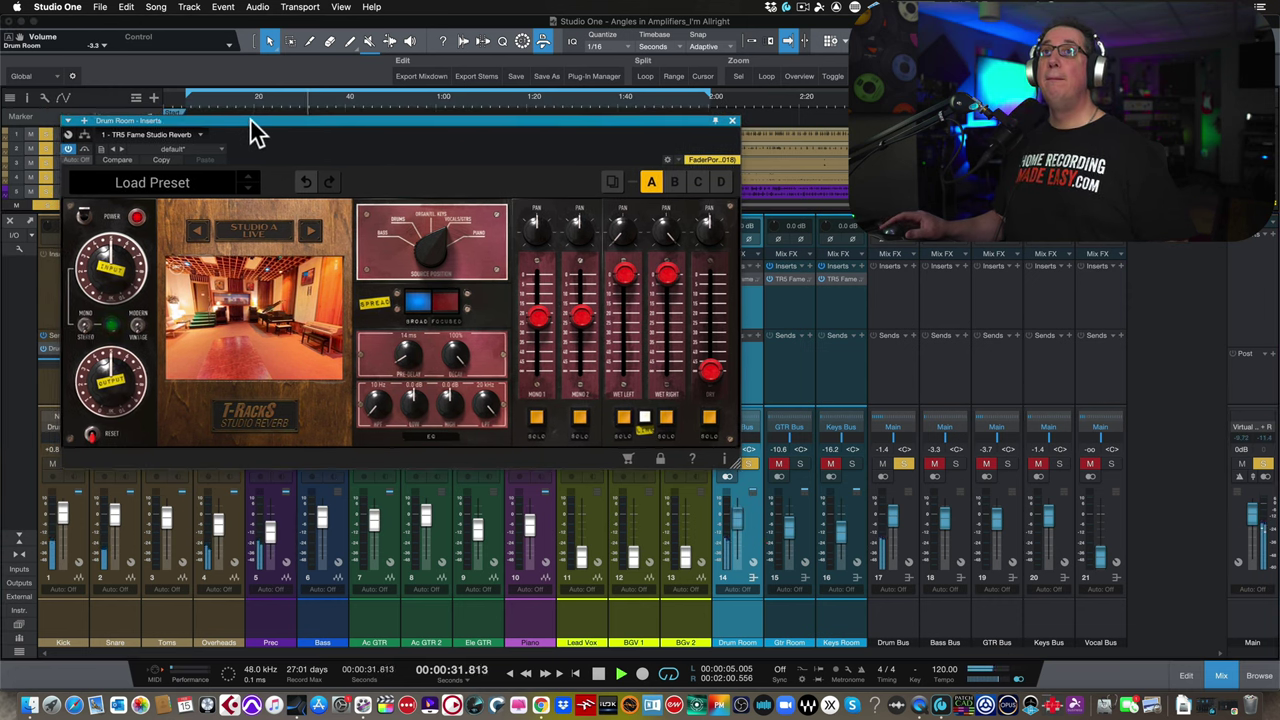
pyautogui.click(251, 121)
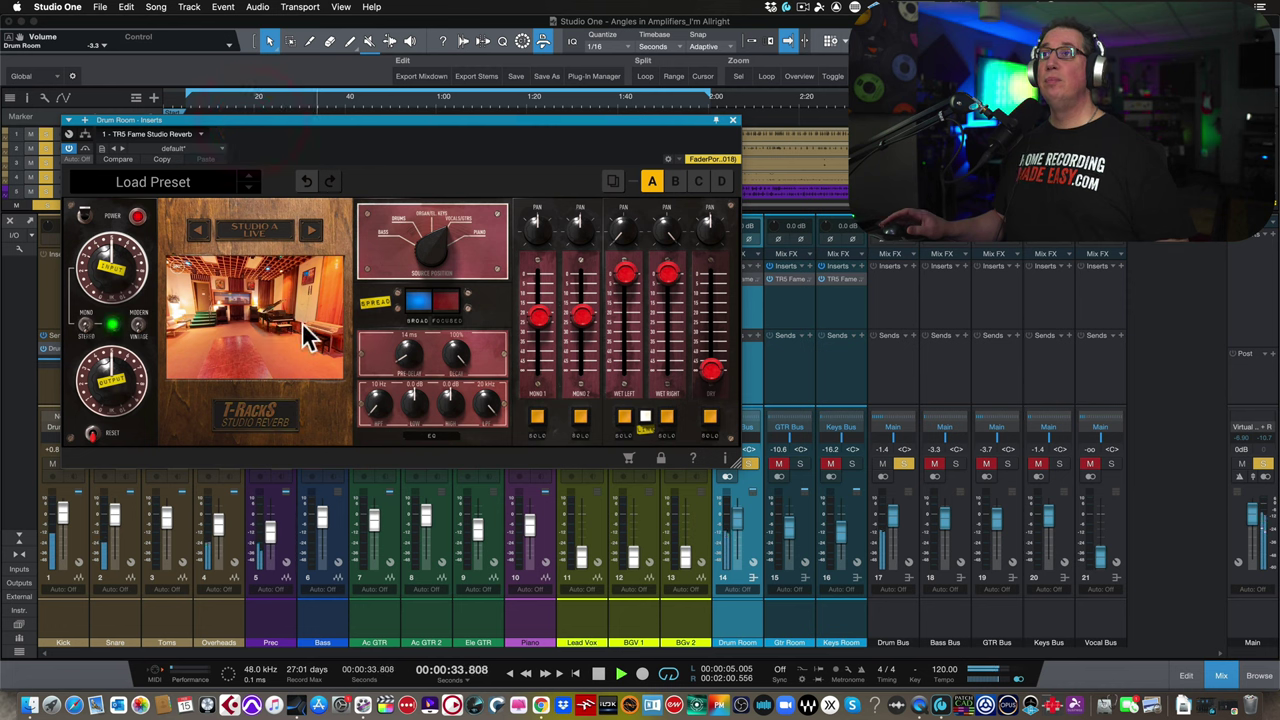
# Step: Stop playback, raise the Drum Room level to -1.9 dB and resume playing
pyautogui.press('space')
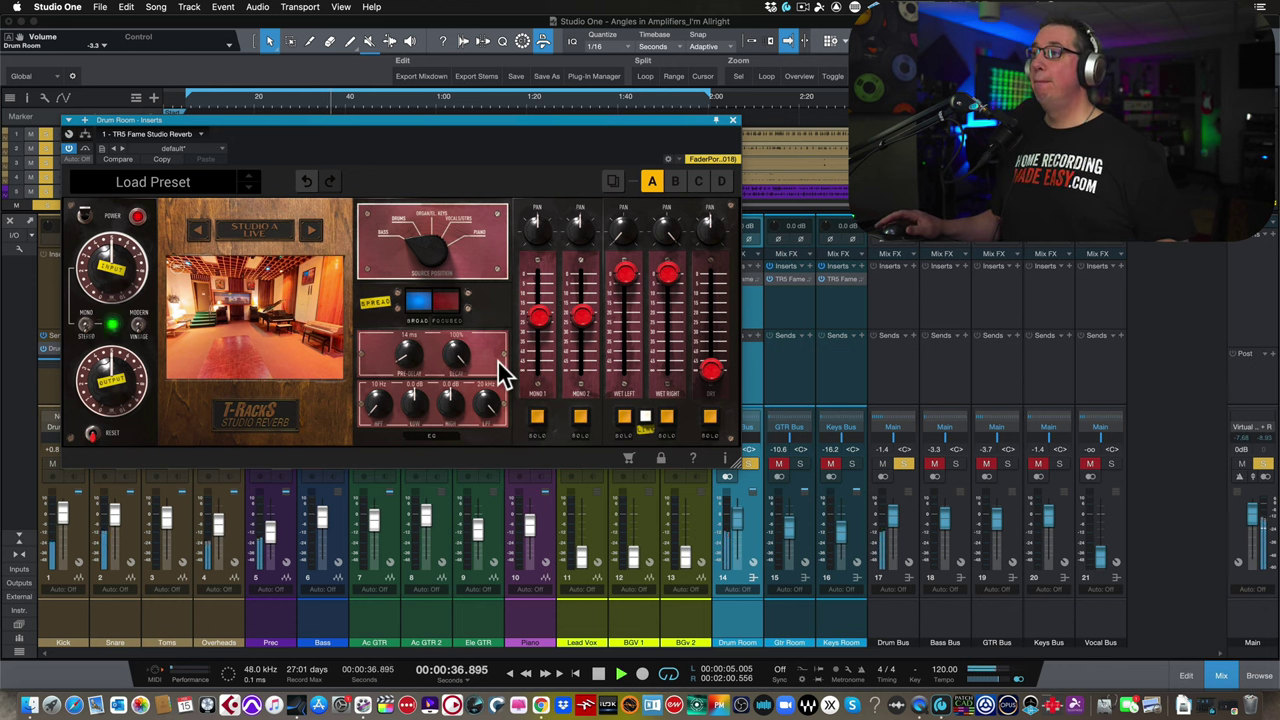
pyautogui.press('space')
pyautogui.moveTo(737, 534); pyautogui.dragTo(740, 535)
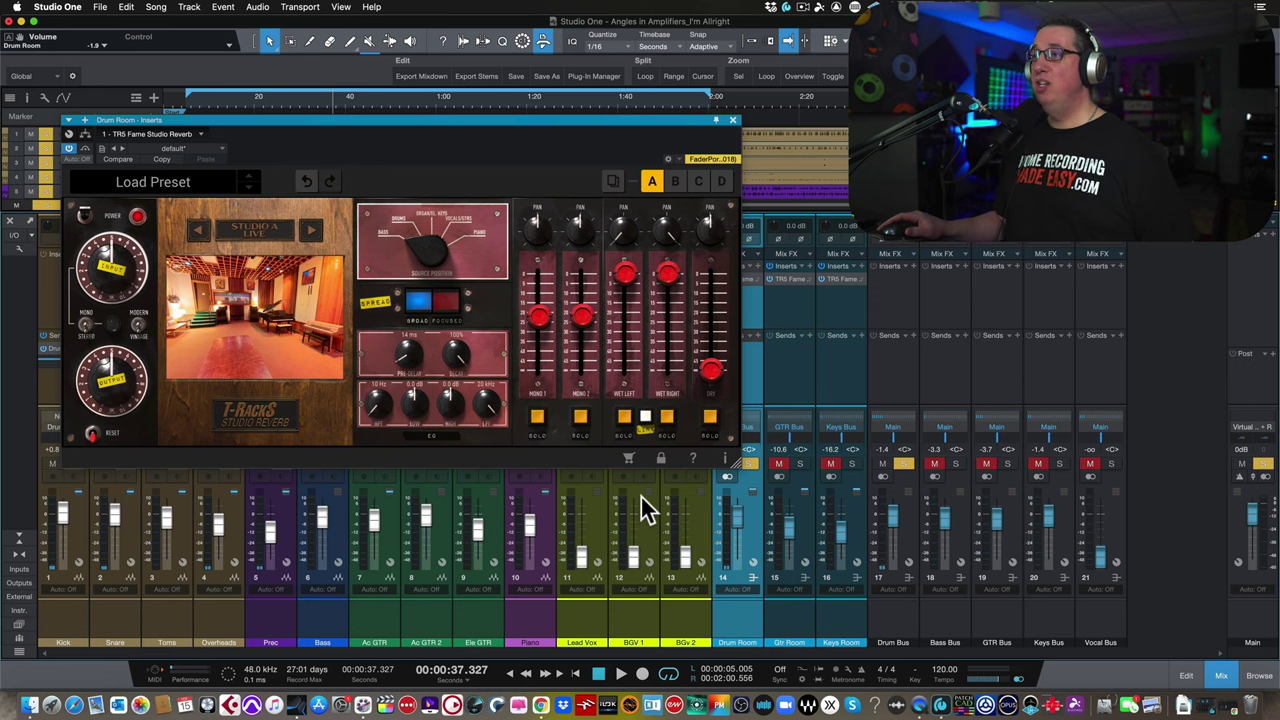
pyautogui.press('space')
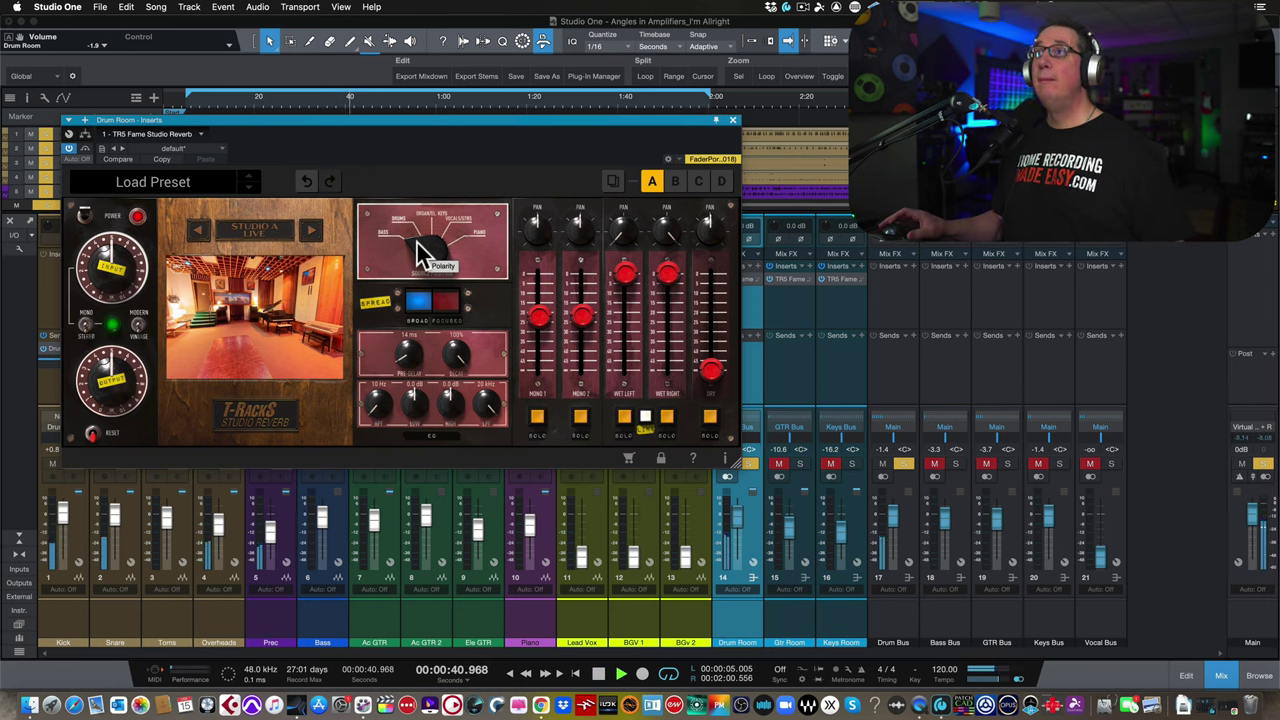
# Step: Sweep the Source Position from Drums toward Keys and vocals, then stop playback
pyautogui.moveTo(423, 228)
pyautogui.mouseDown()
pyautogui.moveTo(427, 249)
pyautogui.moveTo(440, 220)
pyautogui.moveTo(428, 252)
pyautogui.mouseUp()
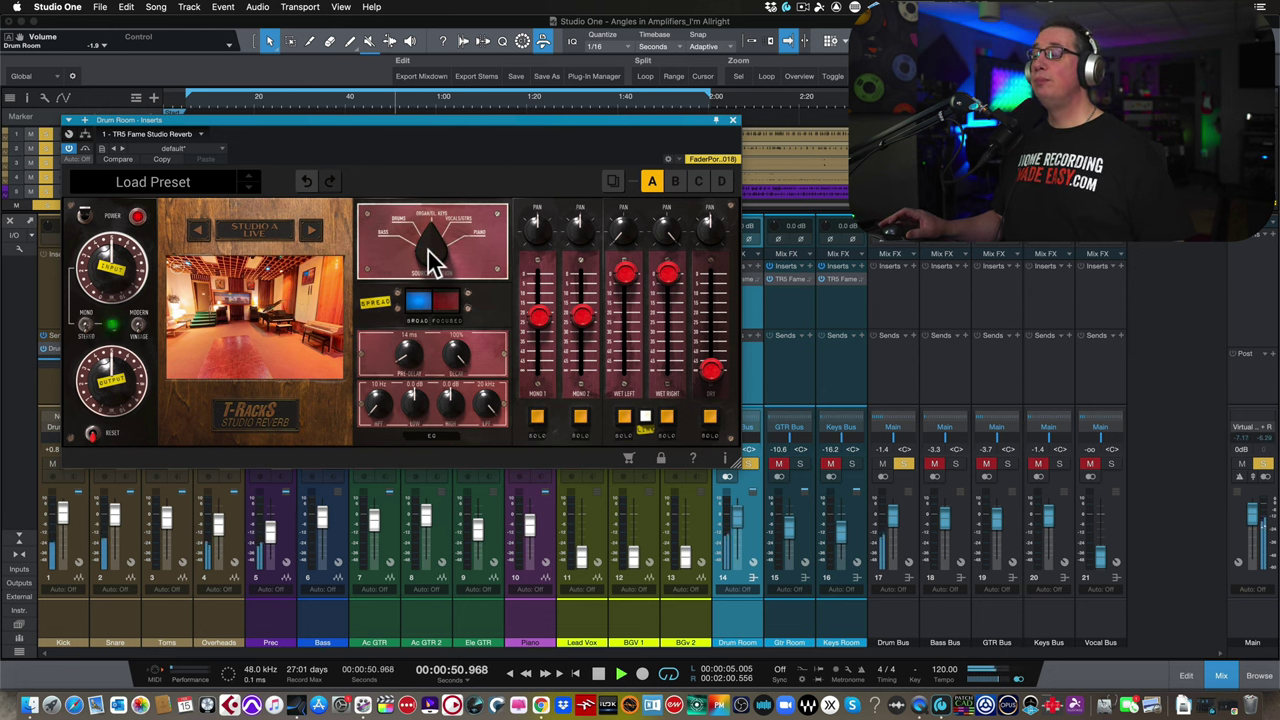
pyautogui.moveTo(428, 251)
pyautogui.mouseDown()
pyautogui.moveTo(450, 228)
pyautogui.moveTo(435, 258)
pyautogui.mouseUp()
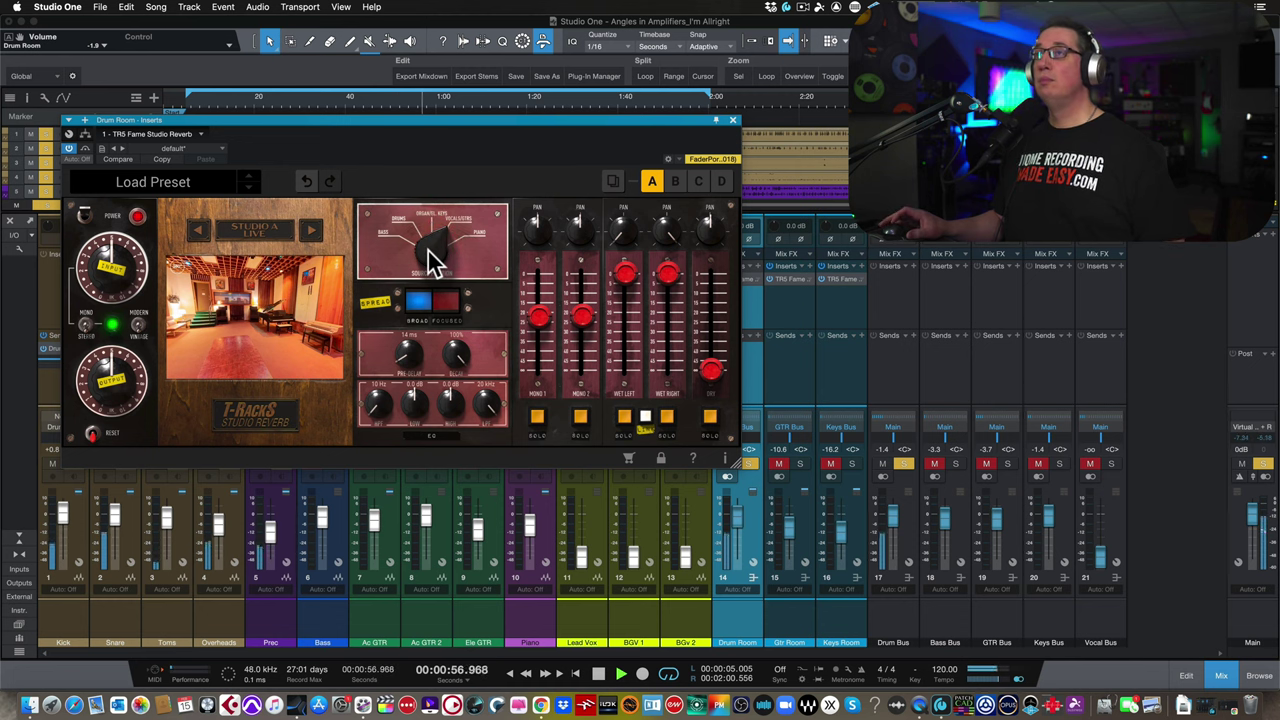
pyautogui.moveTo(435, 258)
pyautogui.mouseDown()
pyautogui.moveTo(443, 223)
pyautogui.moveTo(437, 286)
pyautogui.moveTo(477, 268)
pyautogui.moveTo(440, 254)
pyautogui.mouseUp()
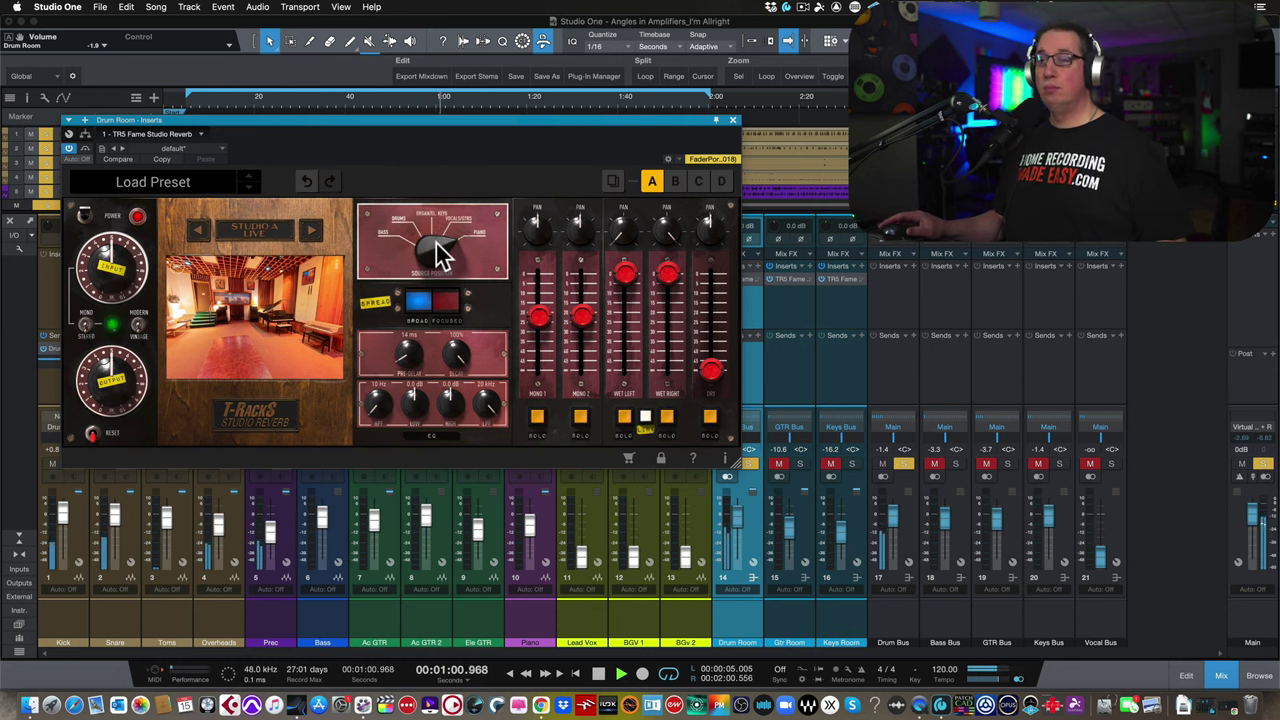
pyautogui.press('space')
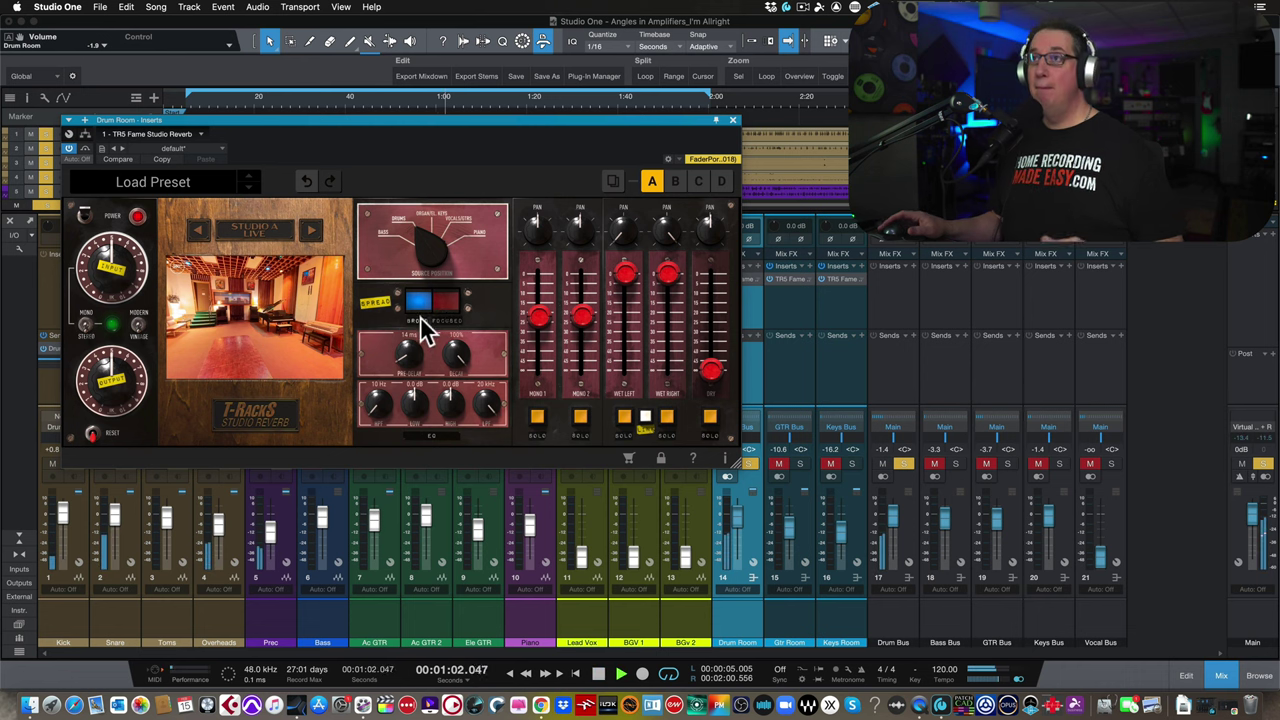
pyautogui.click(418, 303)
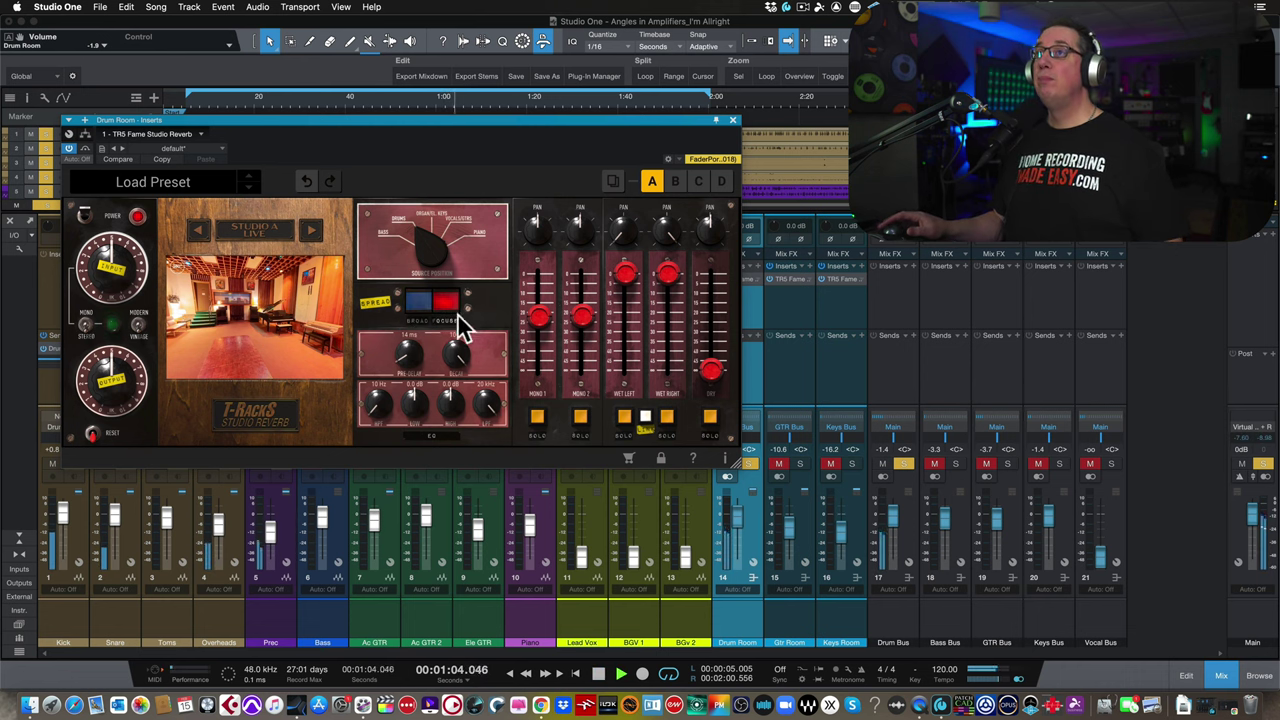
pyautogui.click(418, 305)
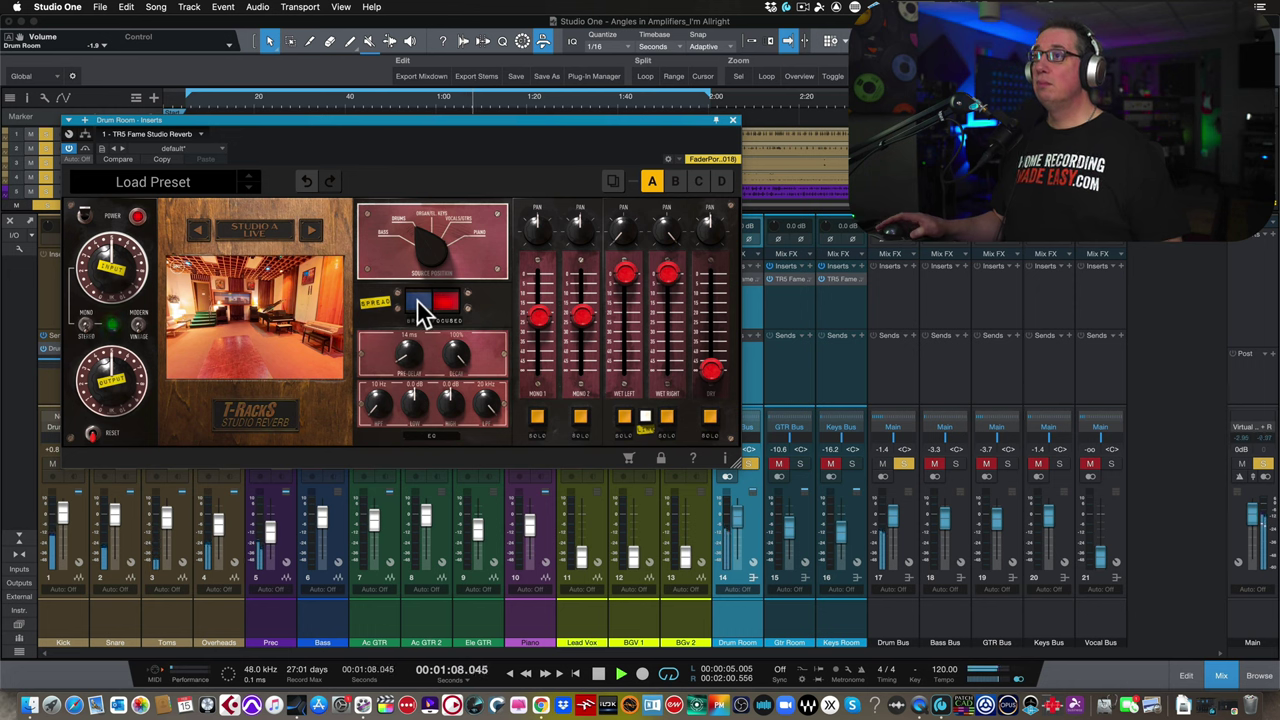
pyautogui.click(418, 301)
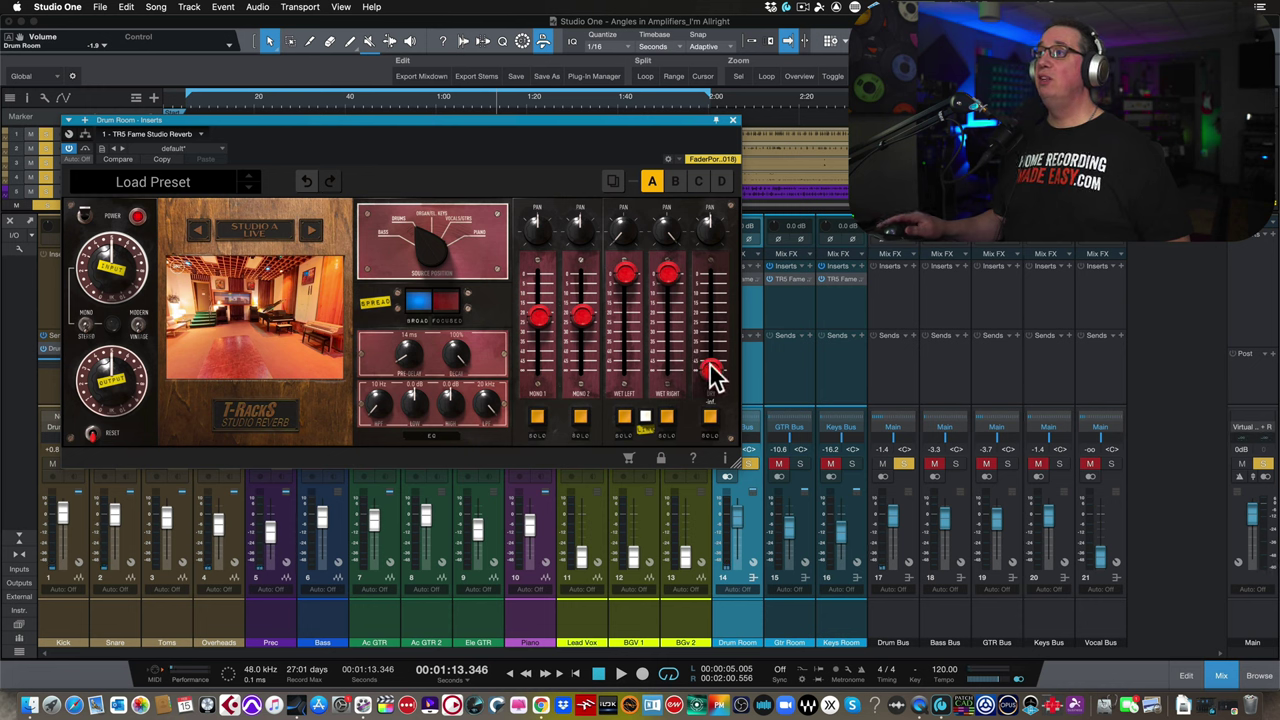
# Step: During playback, raise the dry signal to about -11.5 dB, solo it briefly, then pull it fully down
pyautogui.press('space')
pyautogui.moveTo(707, 369); pyautogui.dragTo(709, 294)
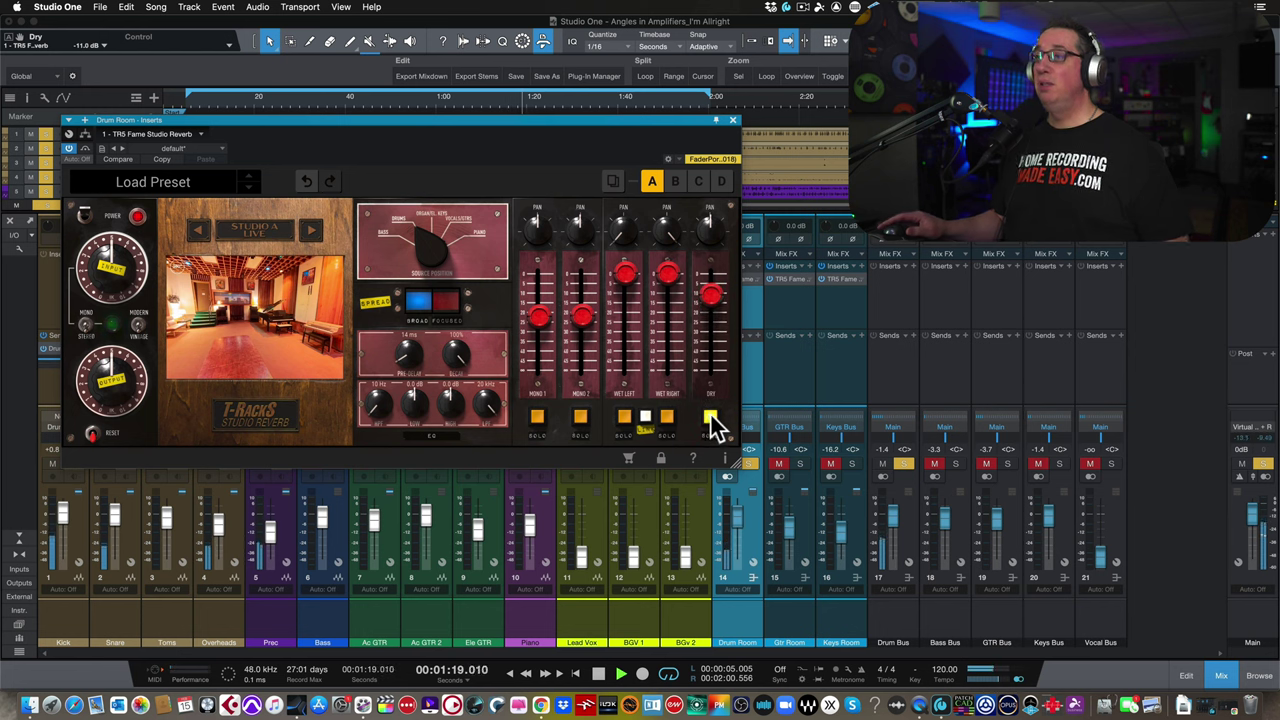
pyautogui.click(710, 420)
pyautogui.click(711, 420)
pyautogui.moveTo(716, 296); pyautogui.dragTo(718, 358)
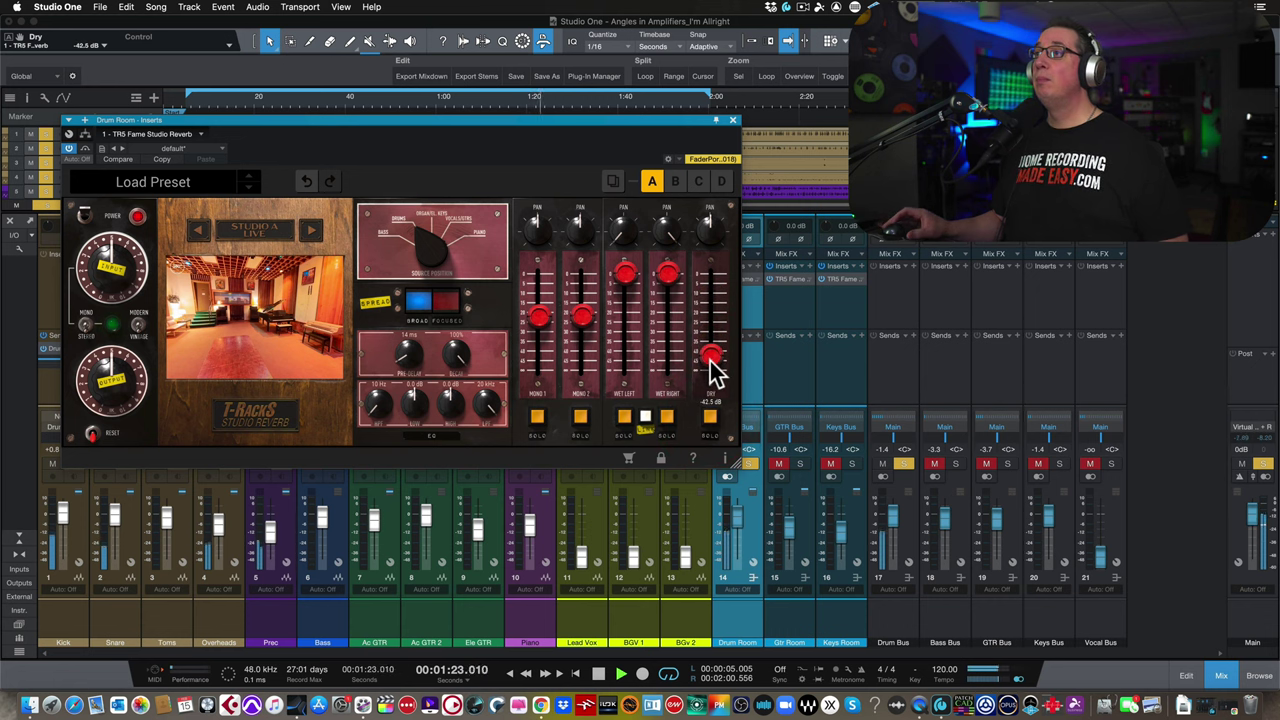
pyautogui.moveTo(712, 370); pyautogui.dragTo(711, 397)
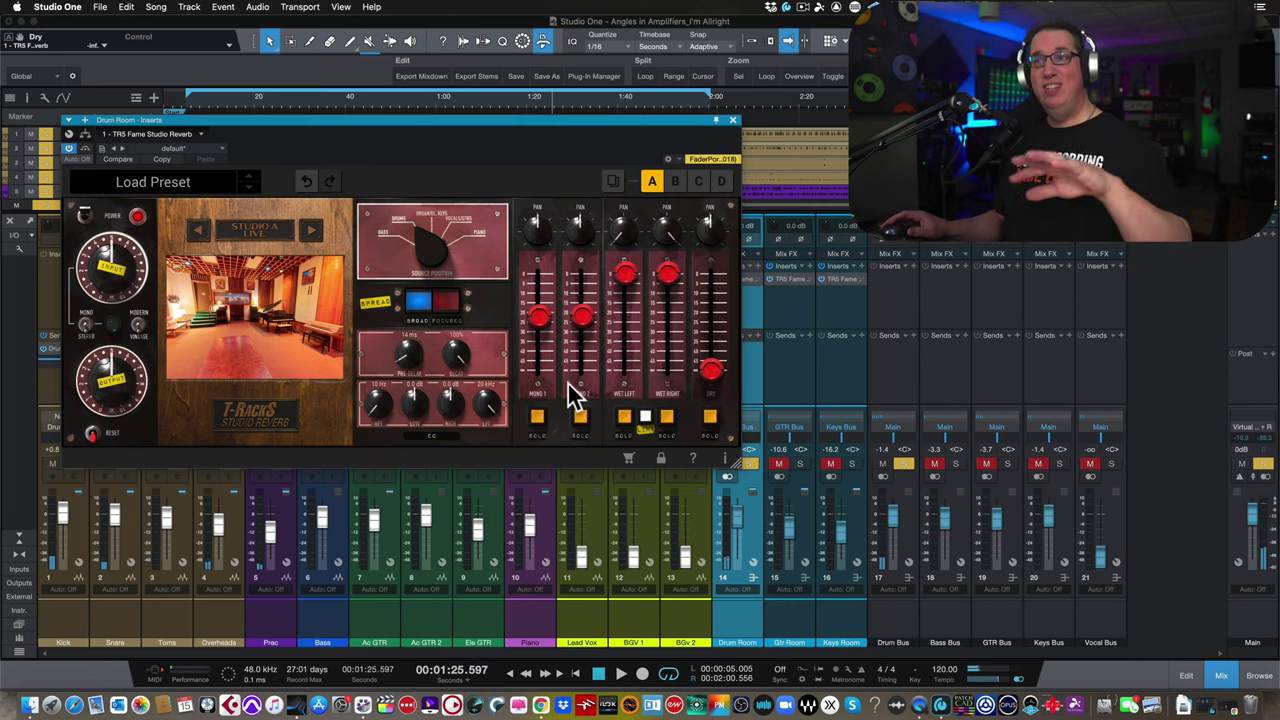
# Step: Lower and mute the Drum Room reverb bus, then set it to -11.2 dB
pyautogui.click(737, 527)
pyautogui.moveTo(737, 527)
pyautogui.mouseDown()
pyautogui.moveTo(737, 550)
pyautogui.moveTo(735, 515)
pyautogui.moveTo(737, 536)
pyautogui.mouseUp()
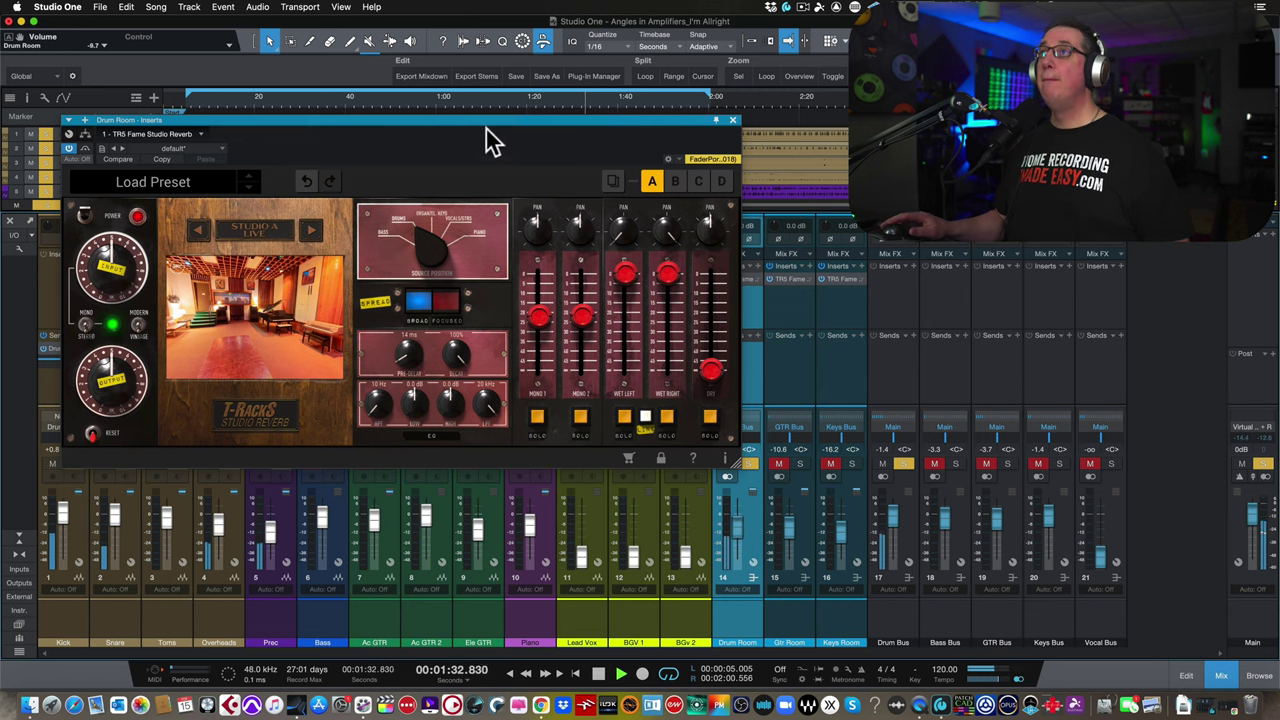
pyautogui.moveTo(478, 120); pyautogui.dragTo(455, 79)
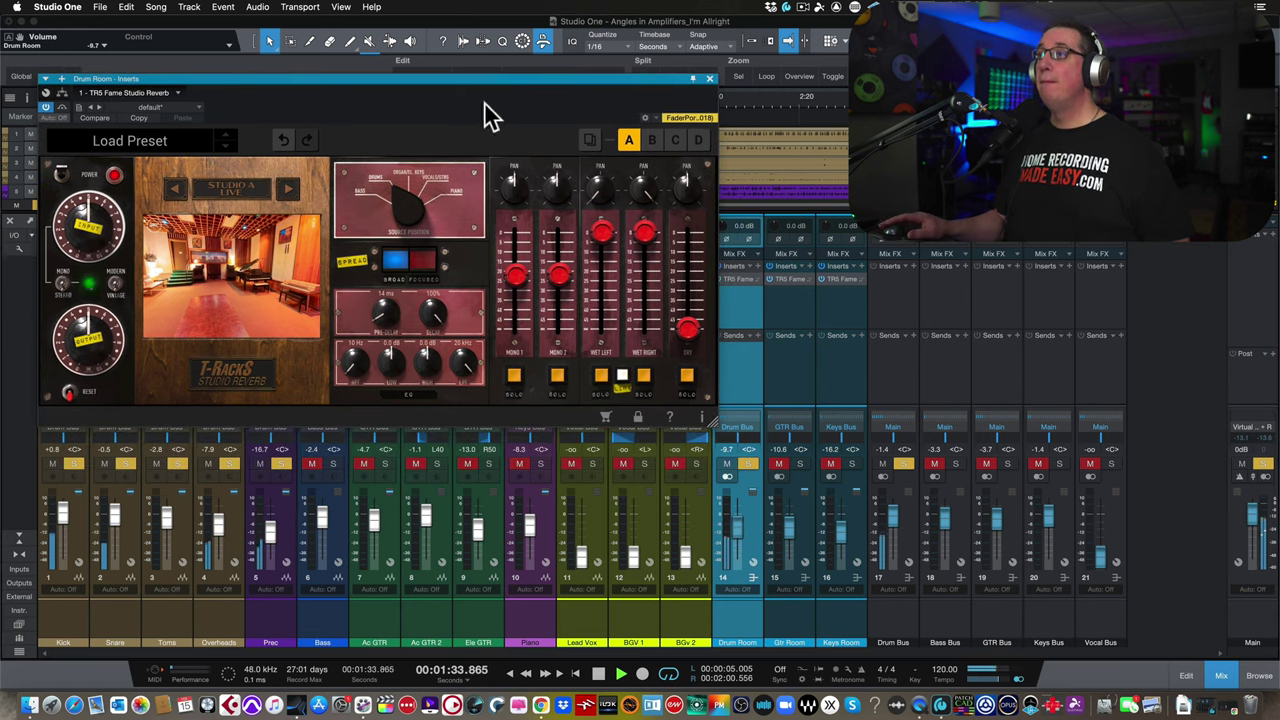
pyautogui.click(727, 464)
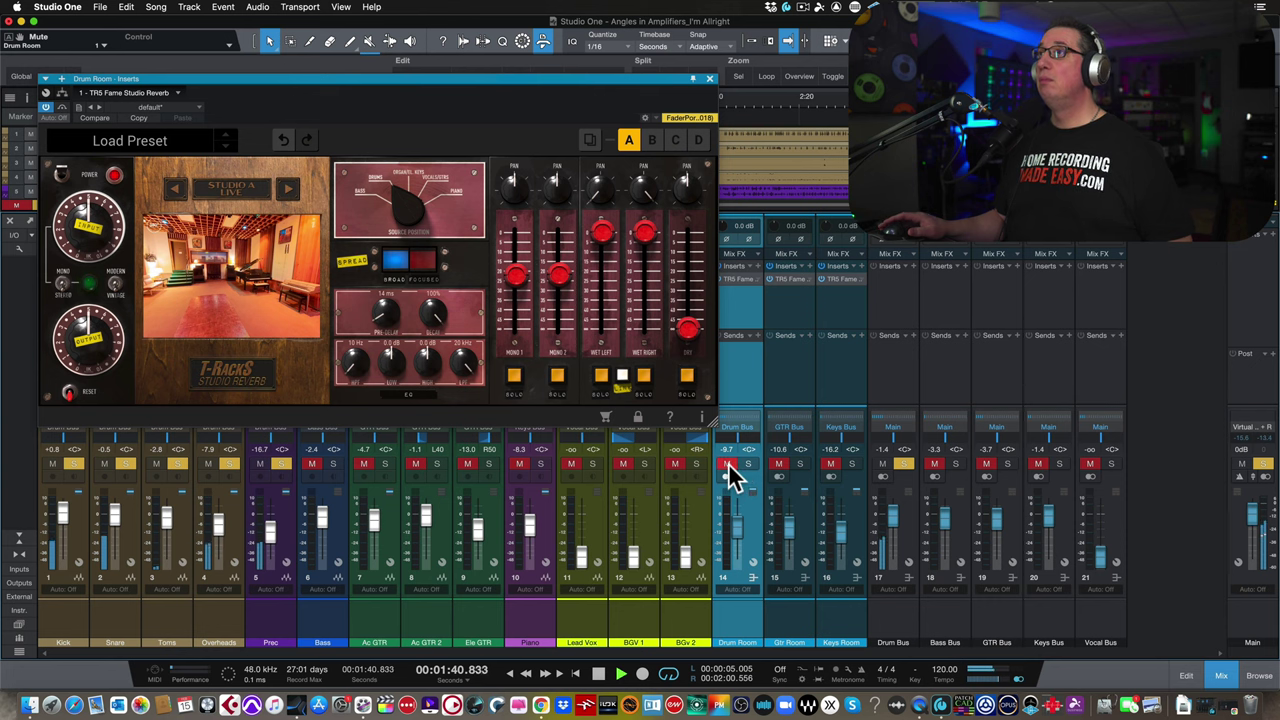
pyautogui.moveTo(737, 557)
pyautogui.mouseDown()
pyautogui.moveTo(737, 528)
pyautogui.moveTo(738, 540)
pyautogui.mouseUp()
pyautogui.moveTo(367, 79); pyautogui.dragTo(389, 122)
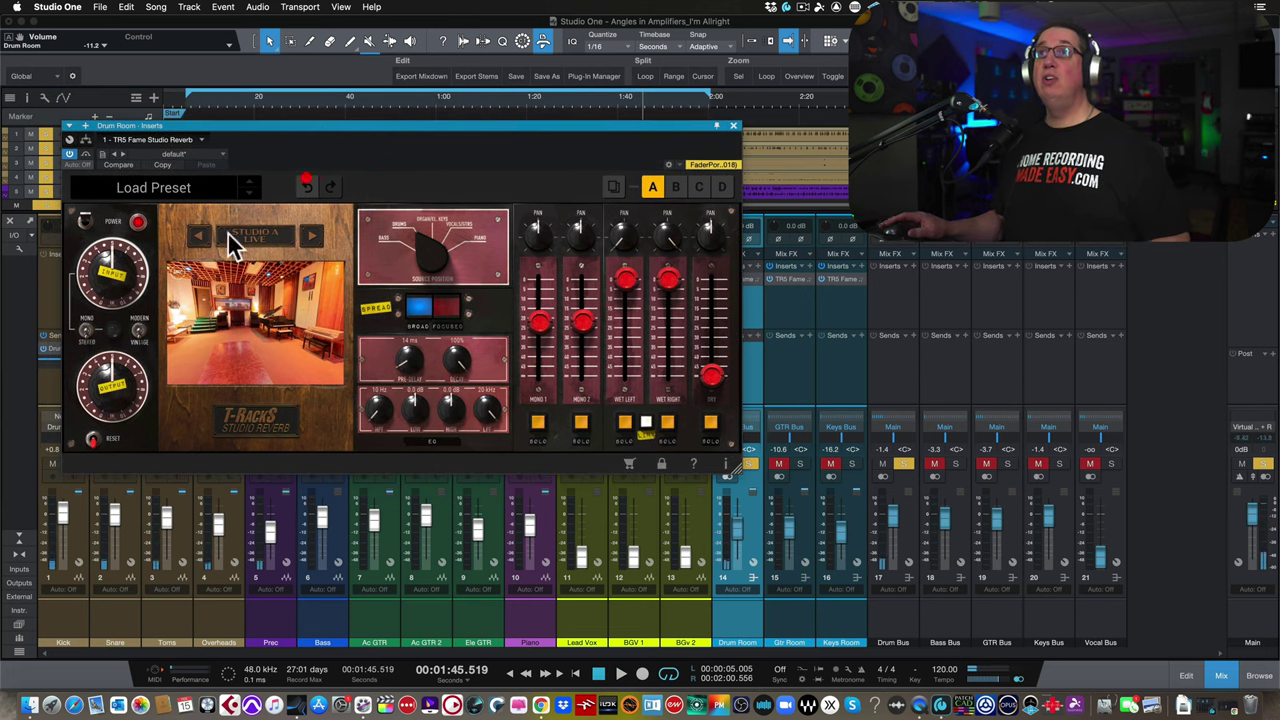
# Step: Switch the reverb between Studio B Live and Studio A Live twice, ending on Studio A Live
pyautogui.click(249, 233)
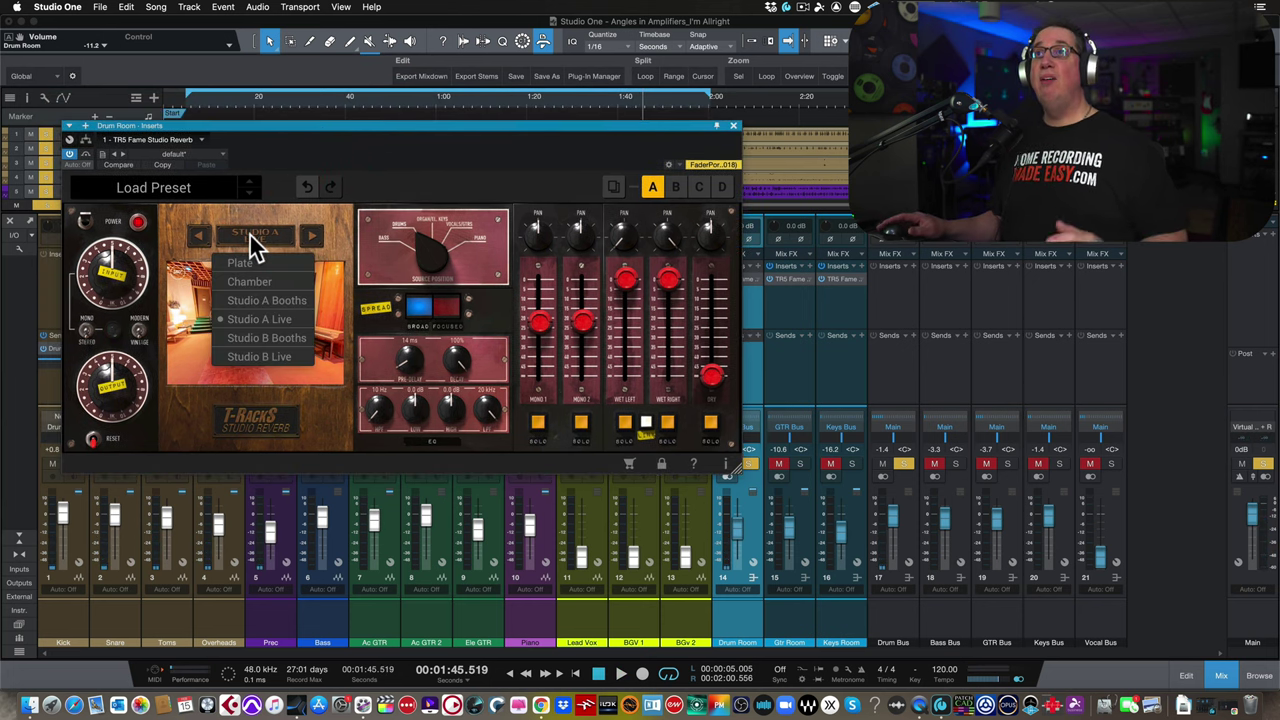
pyautogui.click(250, 360)
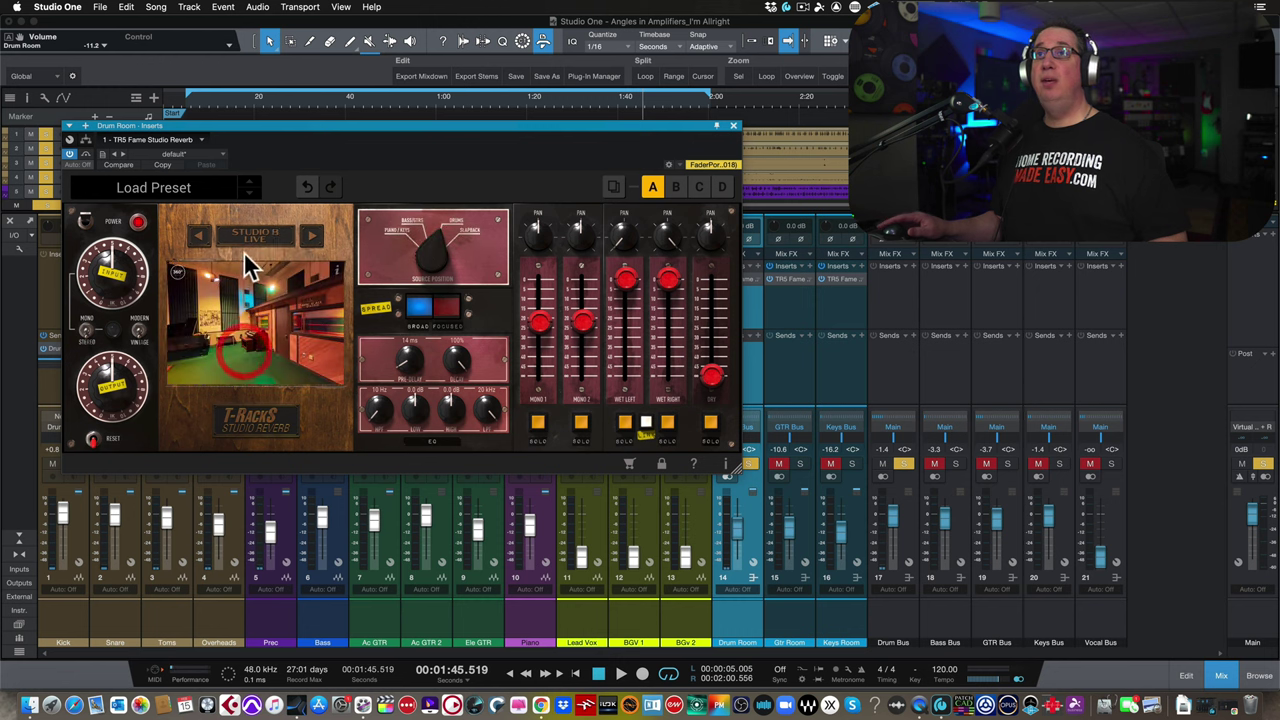
pyautogui.click(246, 231)
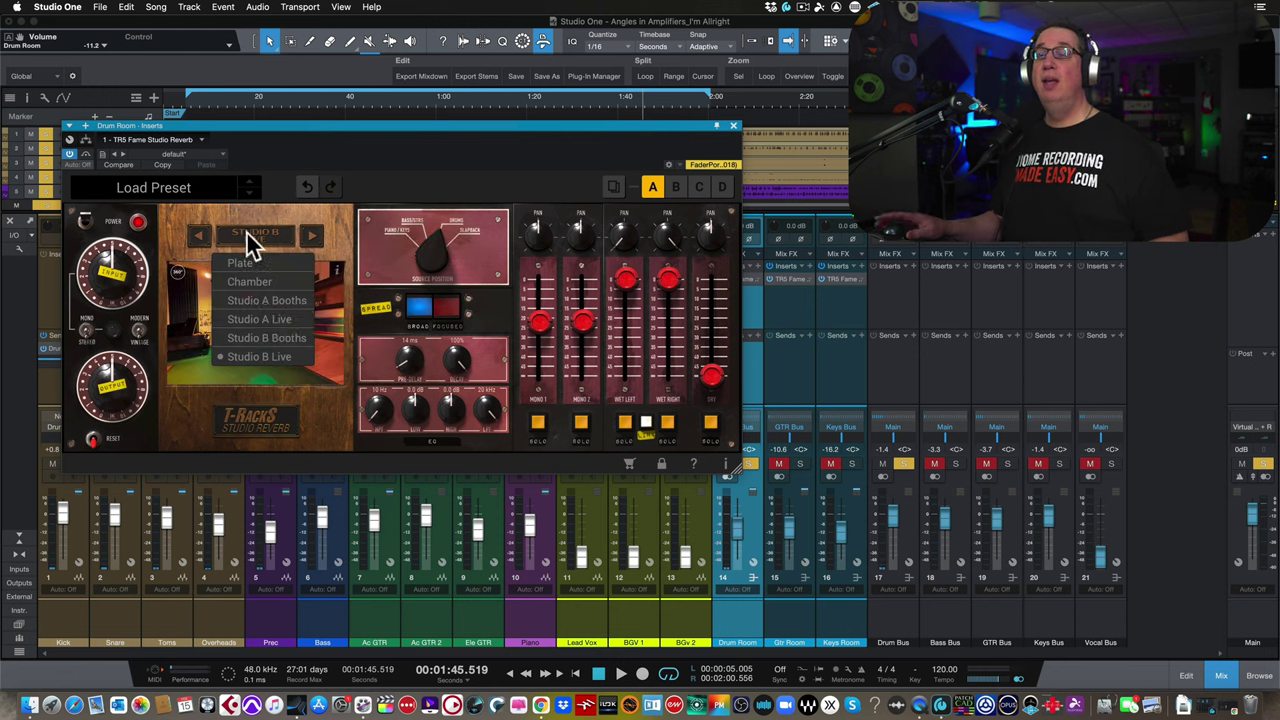
pyautogui.click(260, 321)
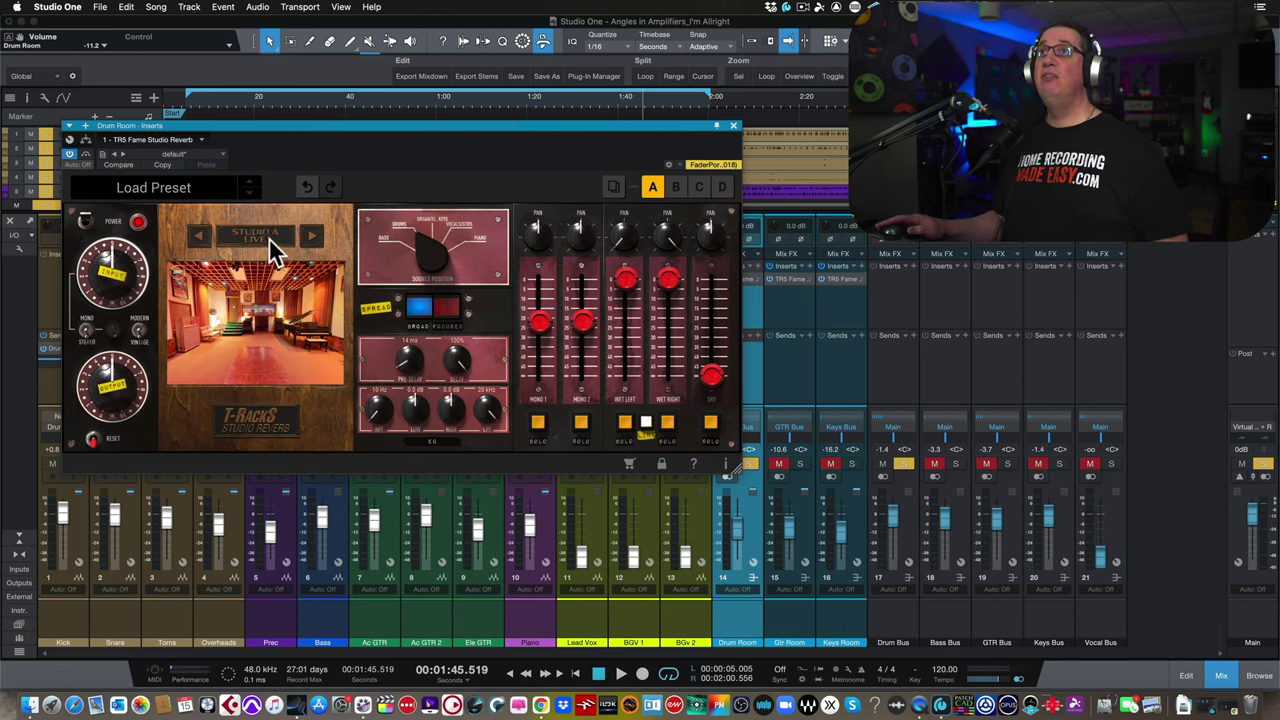
pyautogui.click(269, 237)
pyautogui.click(265, 345)
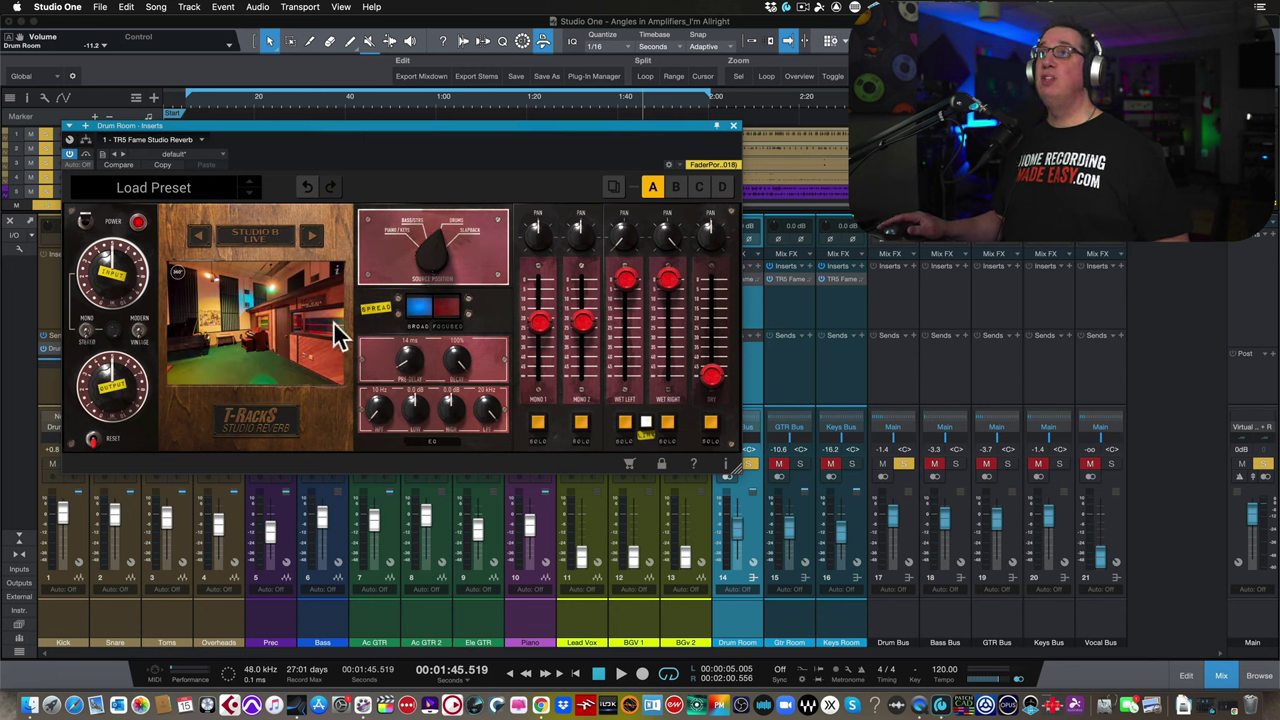
pyautogui.click(251, 232)
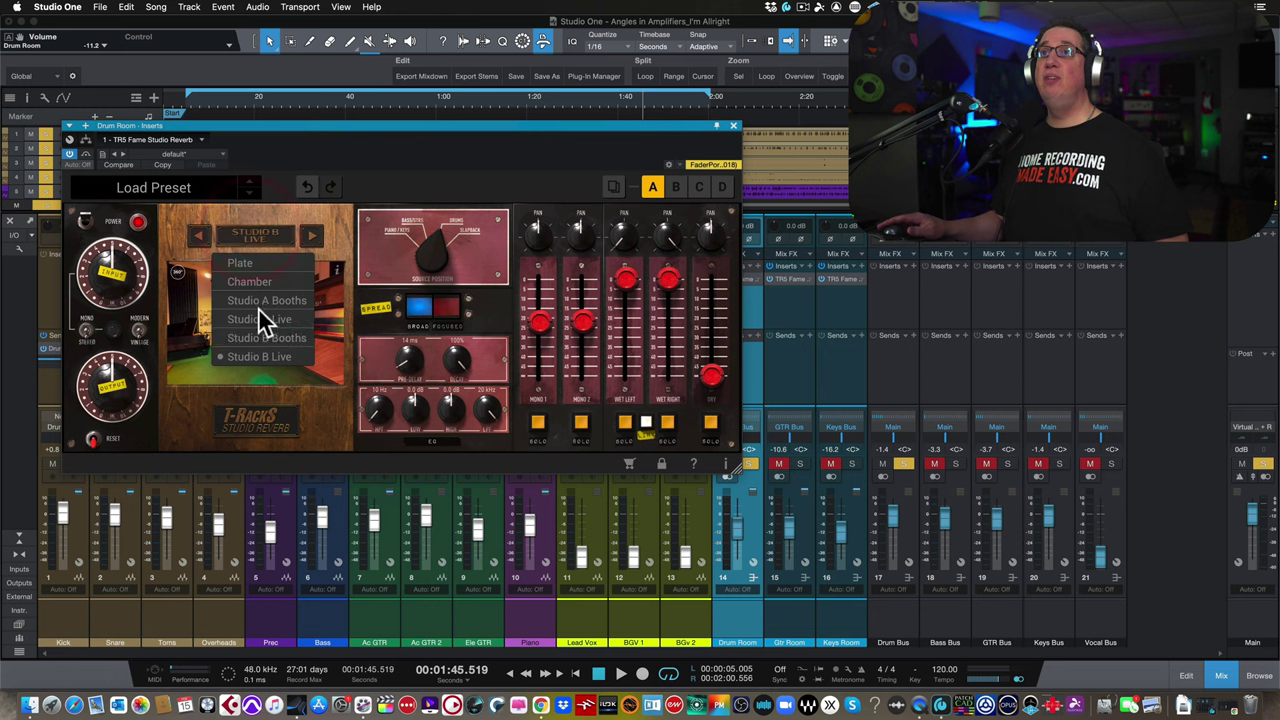
pyautogui.click(259, 314)
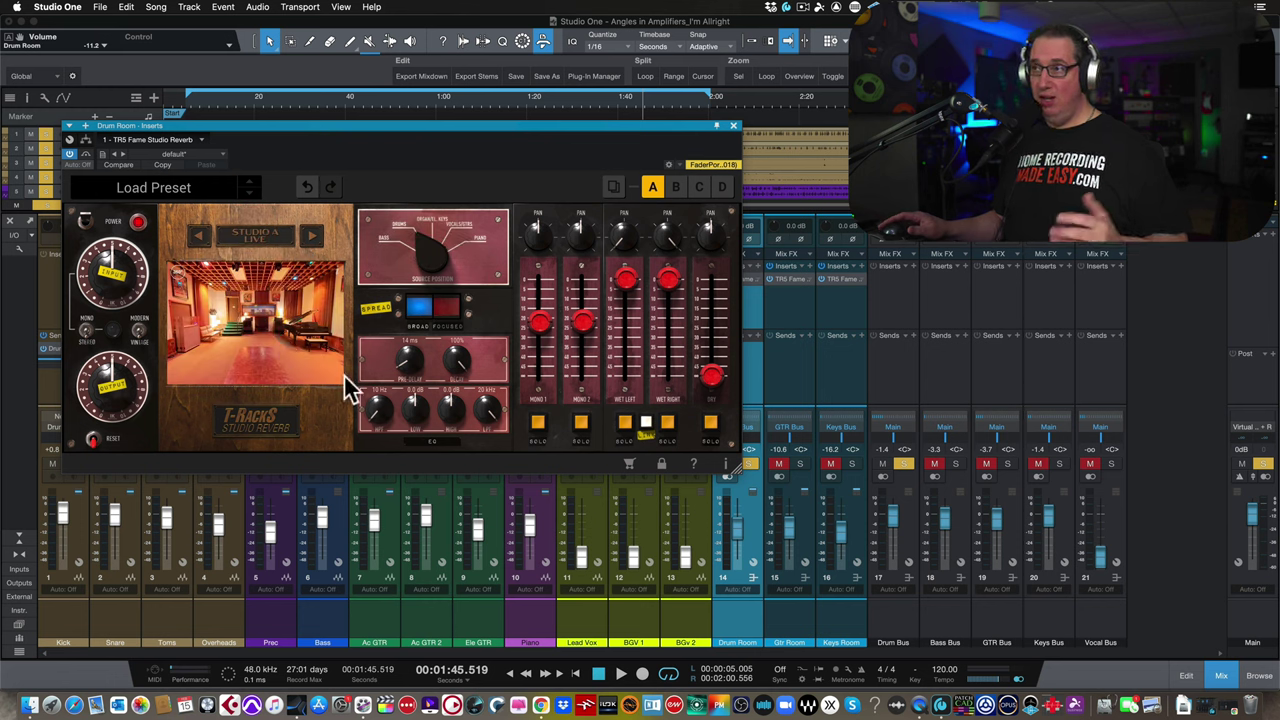
pyautogui.scroll(5, 732, 520)
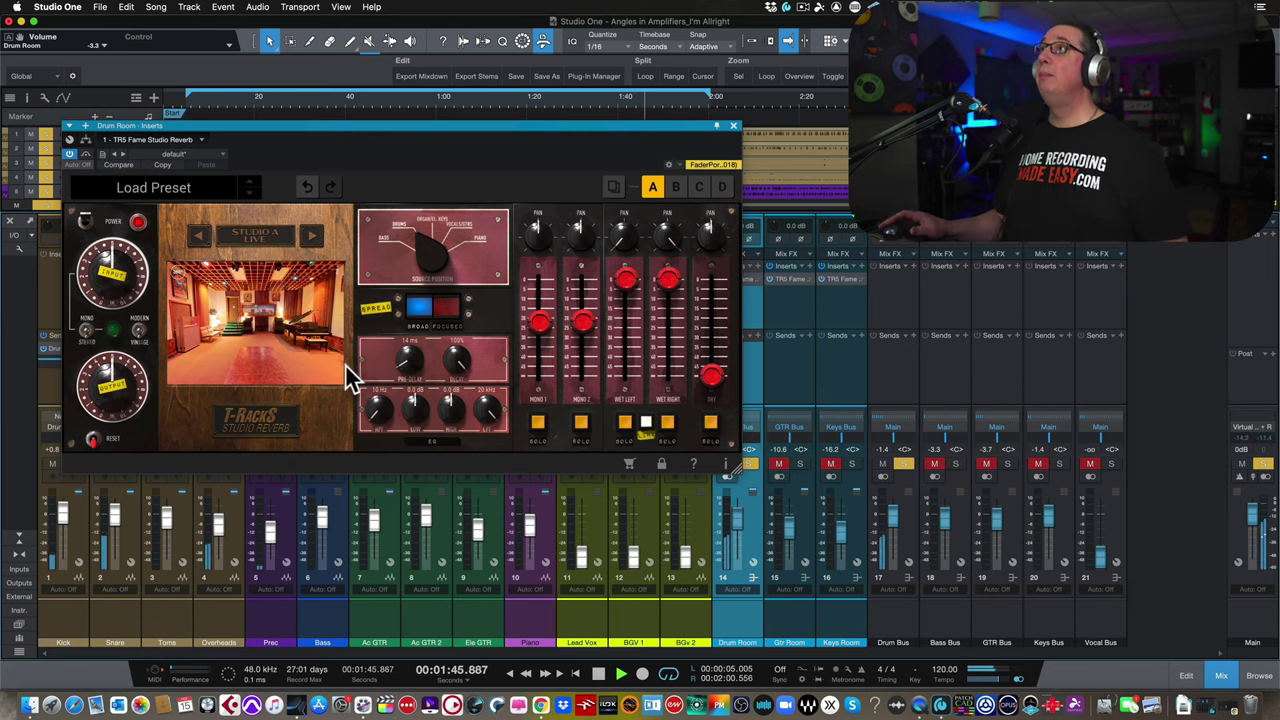
# Step: Compare Studio B Live and Studio A Live again, settling on Studio A Live with the bus at -17.6 dB
pyautogui.click(268, 234)
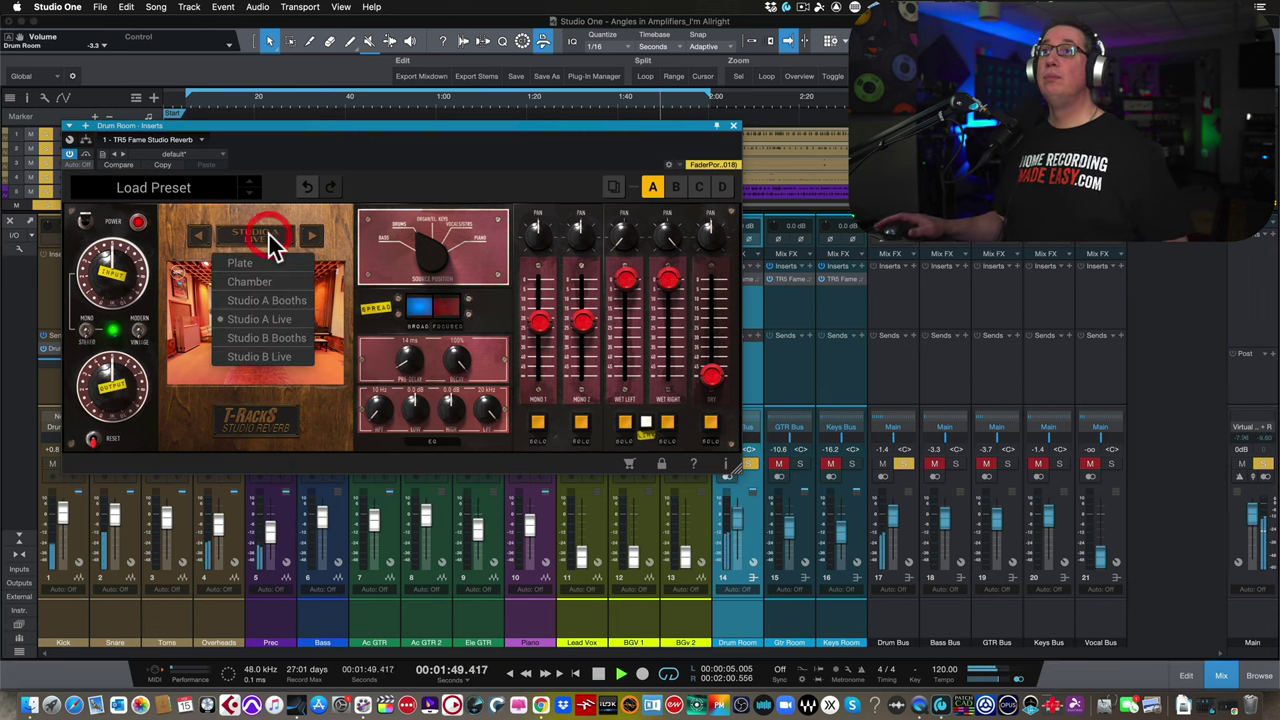
pyautogui.click(264, 358)
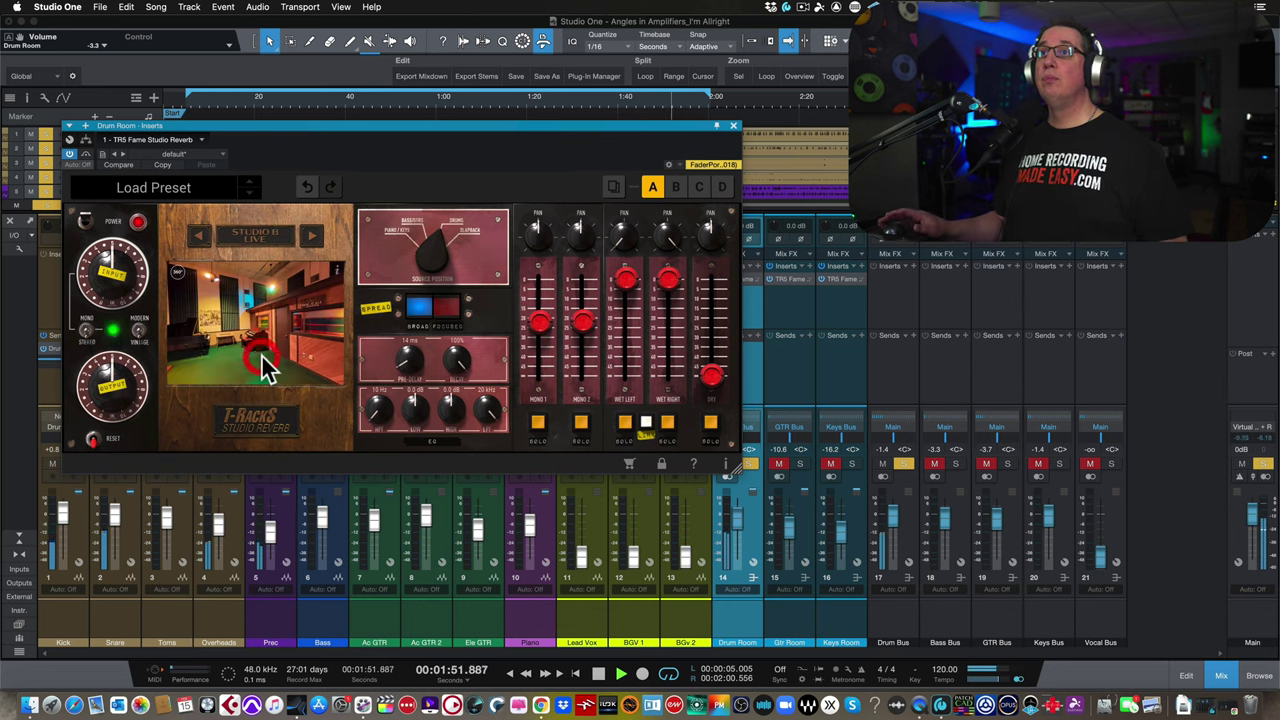
pyautogui.click(252, 237)
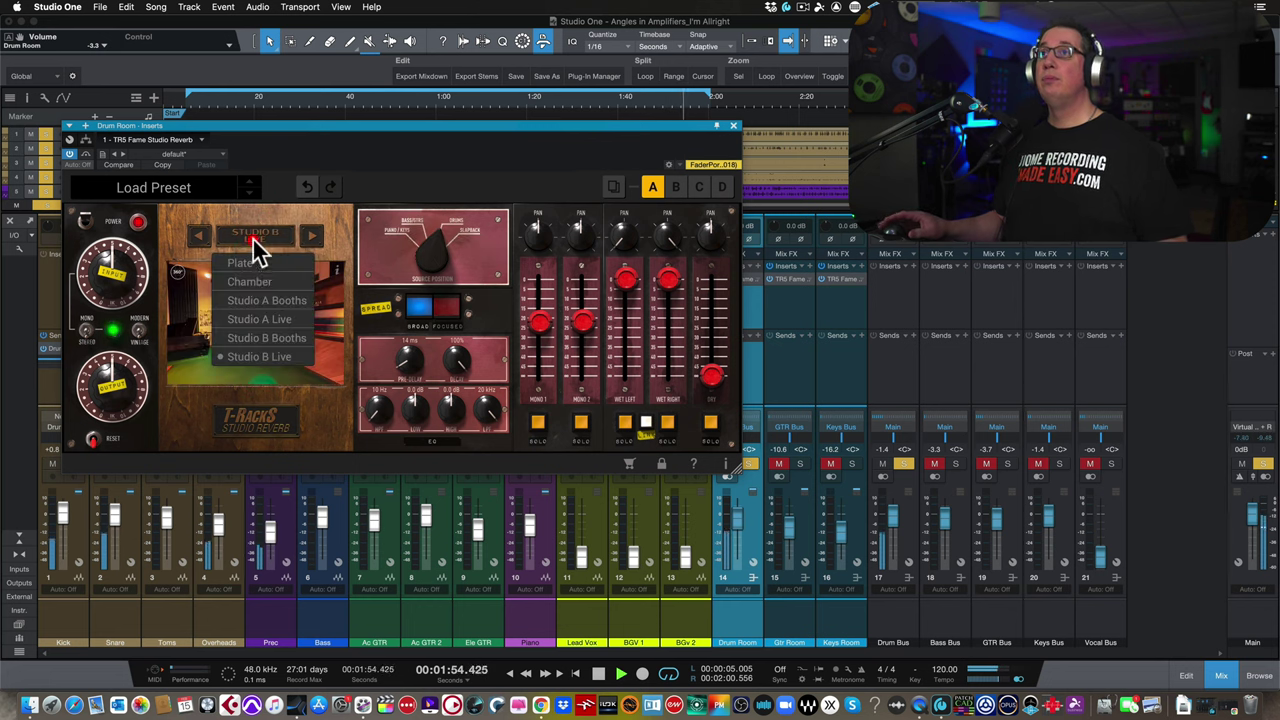
pyautogui.click(268, 318)
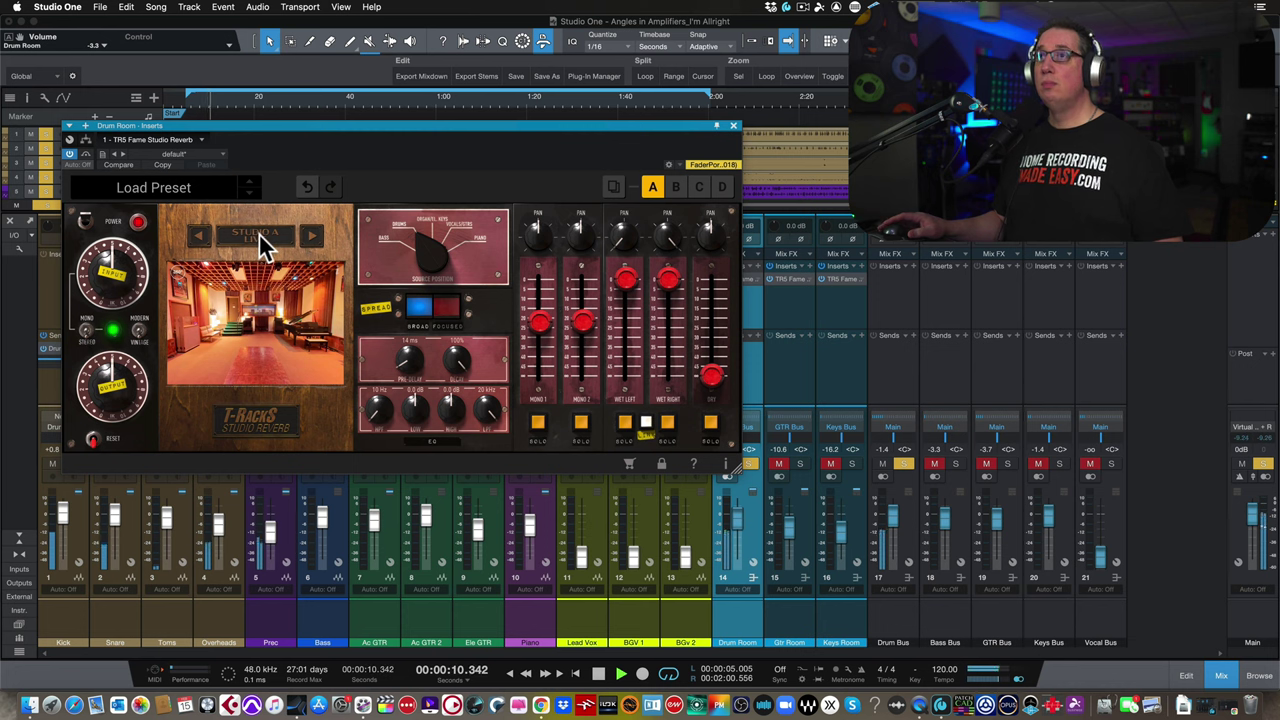
pyautogui.click(259, 233)
pyautogui.click(282, 357)
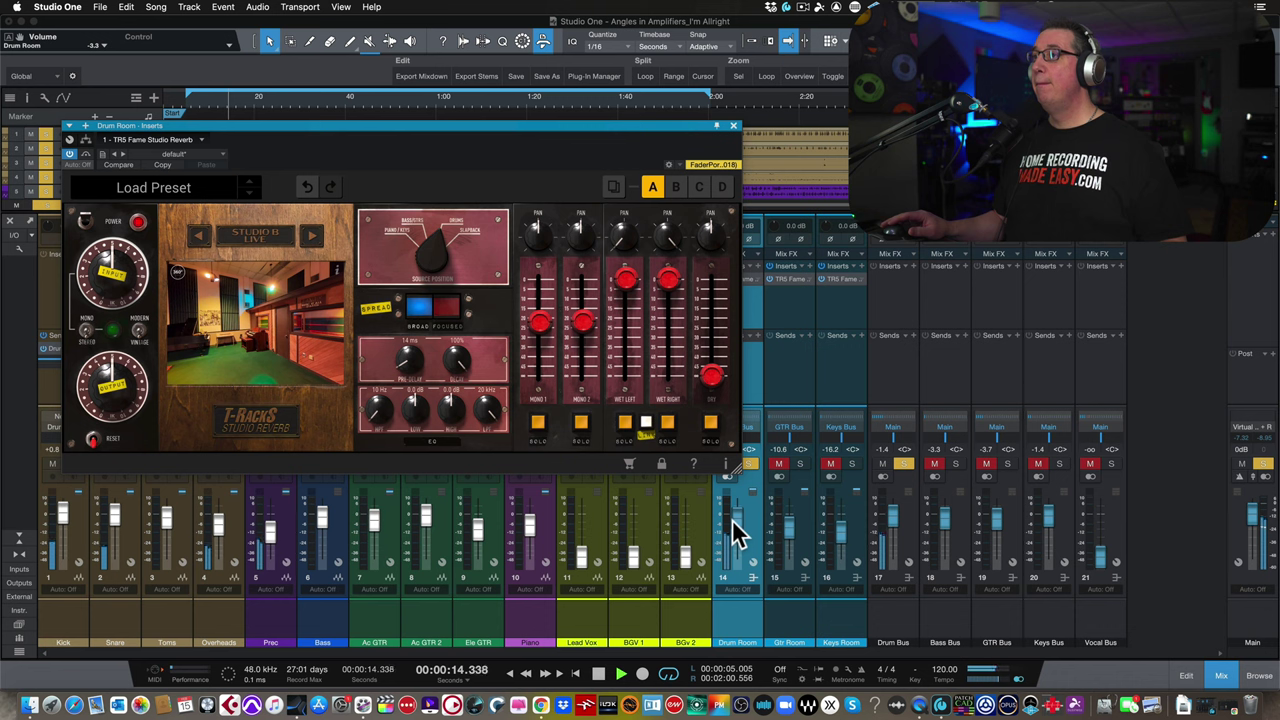
pyautogui.moveTo(731, 523); pyautogui.dragTo(735, 548)
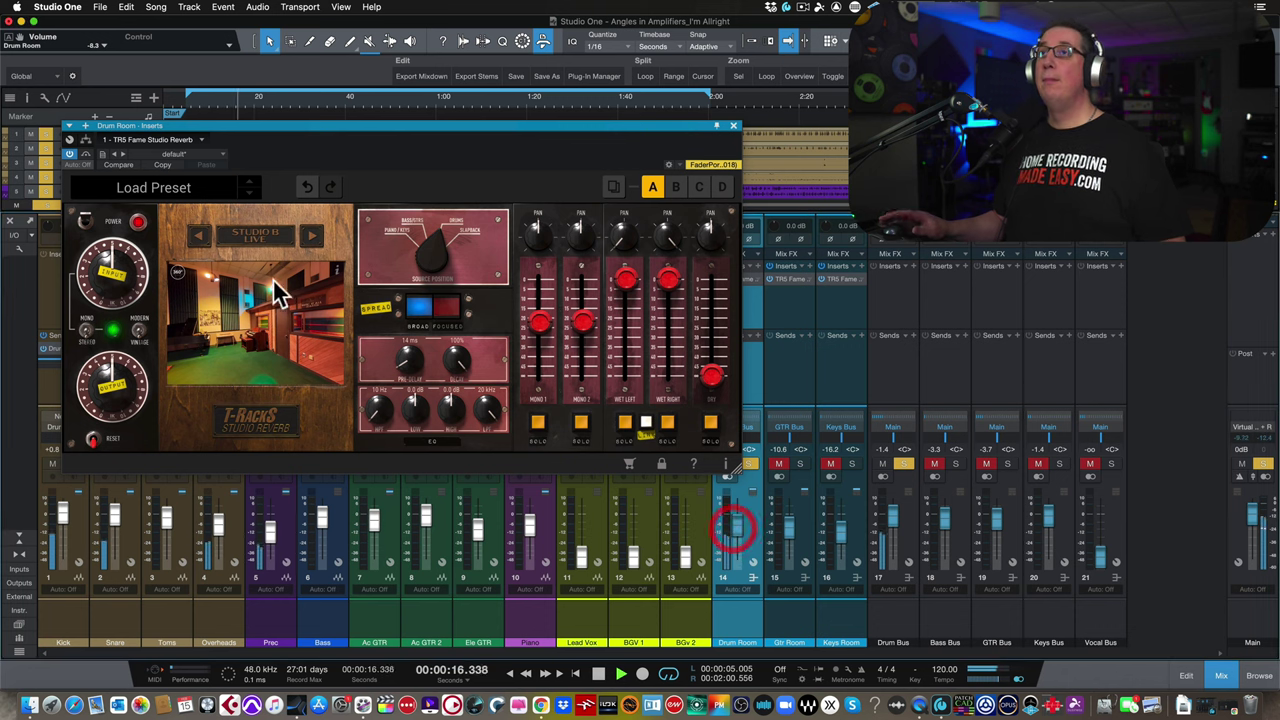
pyautogui.click(249, 232)
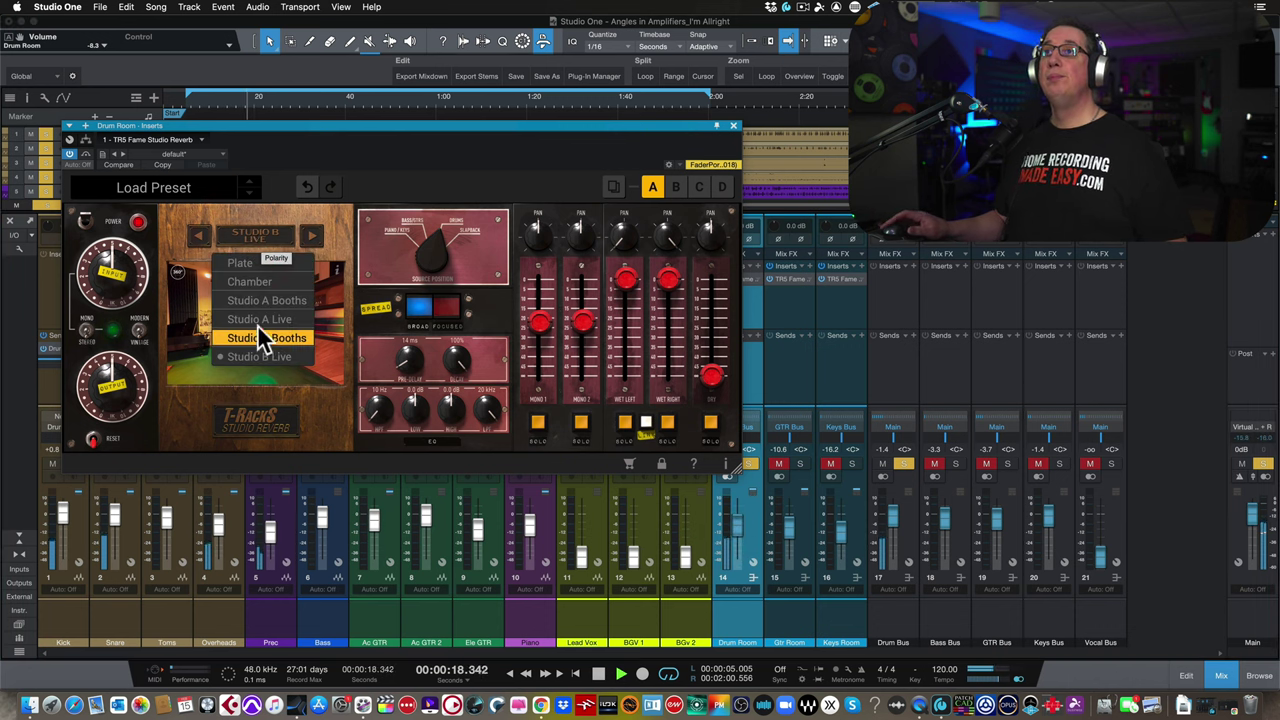
pyautogui.click(257, 318)
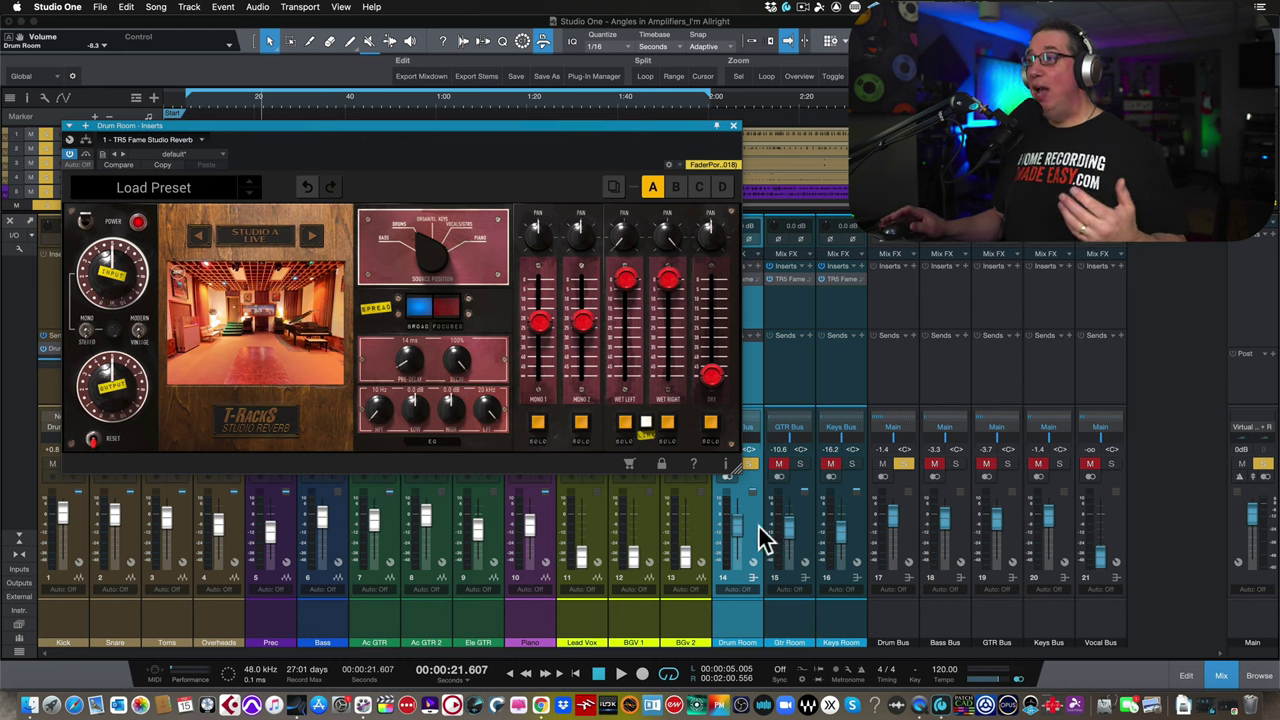
pyautogui.moveTo(734, 528)
pyautogui.mouseDown()
pyautogui.moveTo(737, 543)
pyautogui.moveTo(733, 530)
pyautogui.mouseUp()
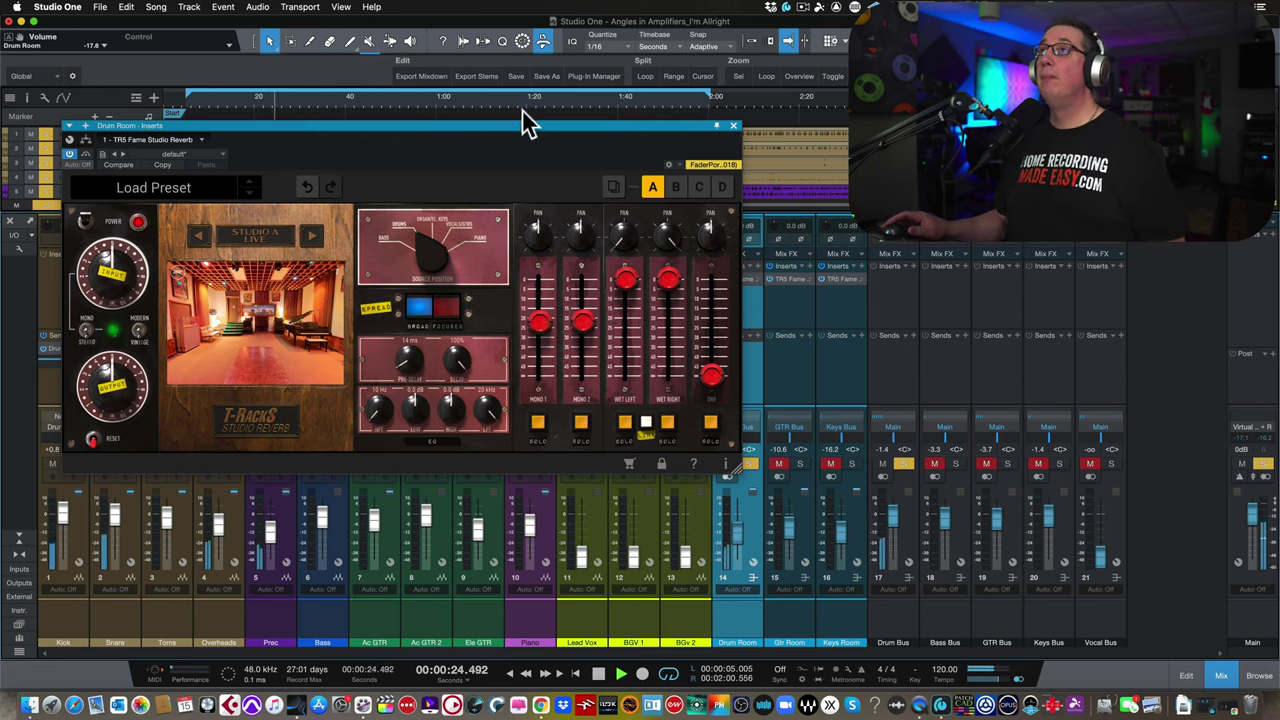
# Step: Compare the Drum Room reverb muted and unmuted, then stop playback and close its window
pyautogui.moveTo(521, 123); pyautogui.dragTo(498, 90)
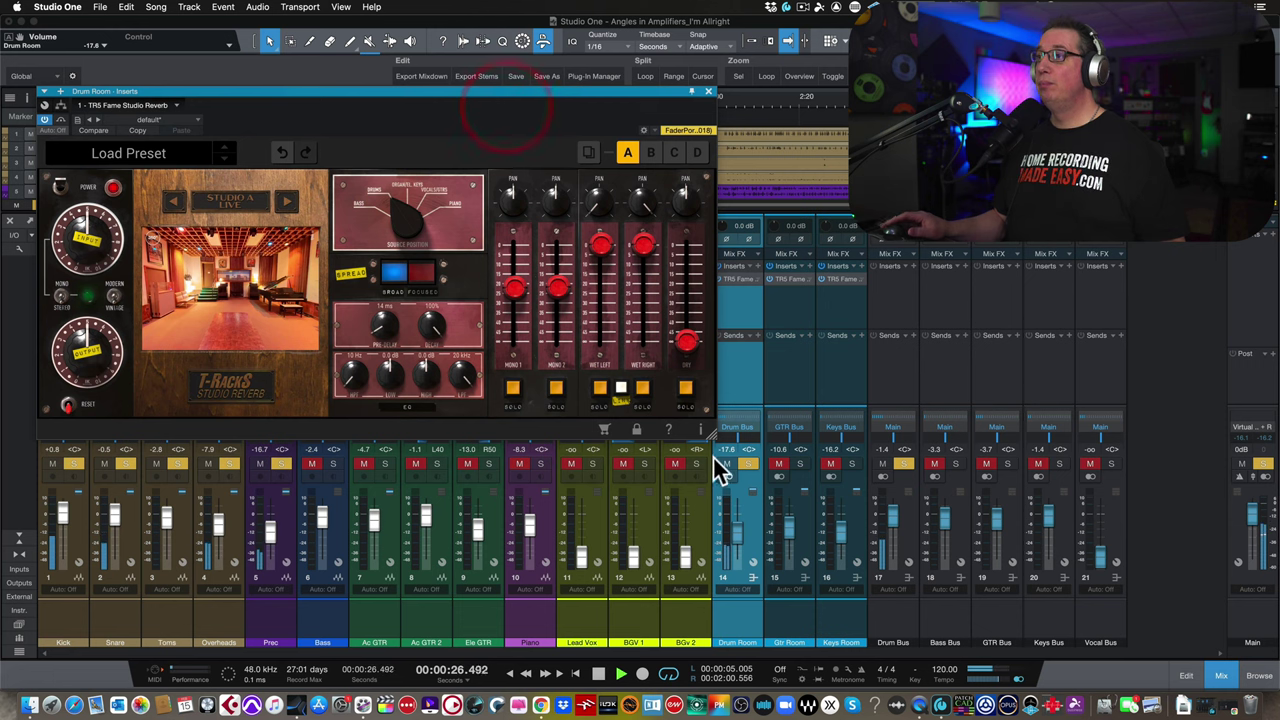
pyautogui.click(727, 464)
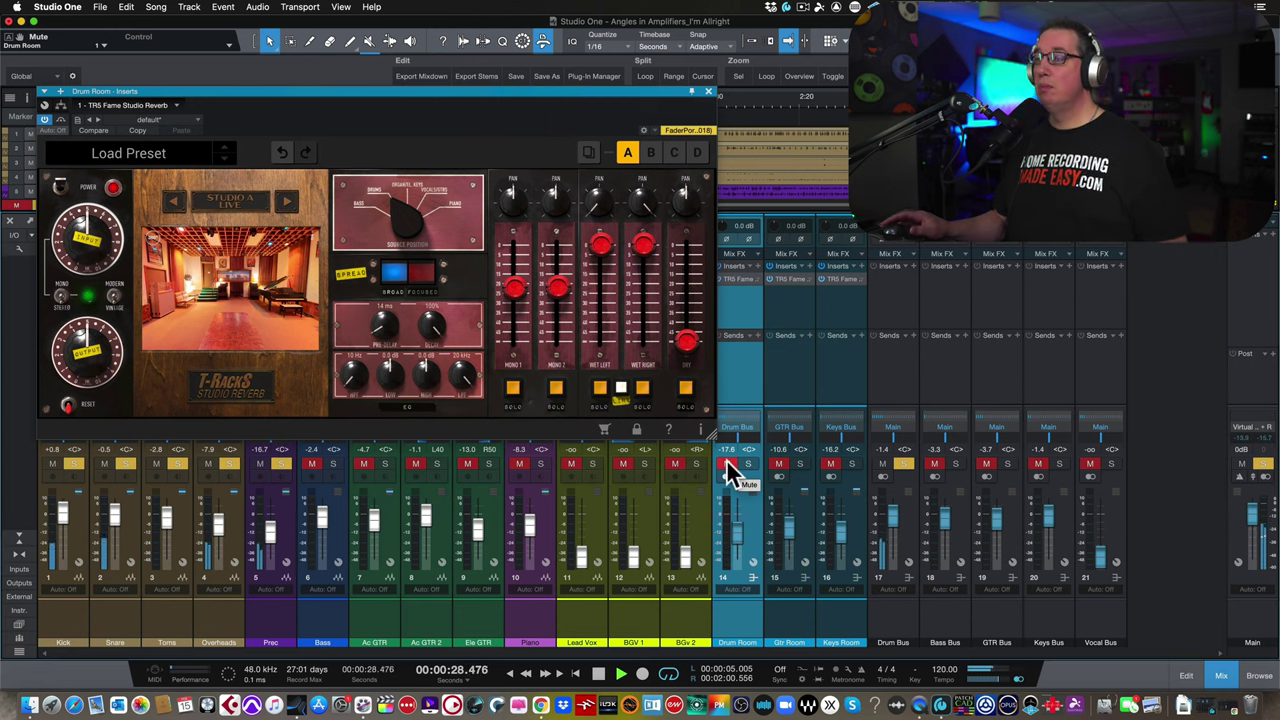
pyautogui.click(727, 464)
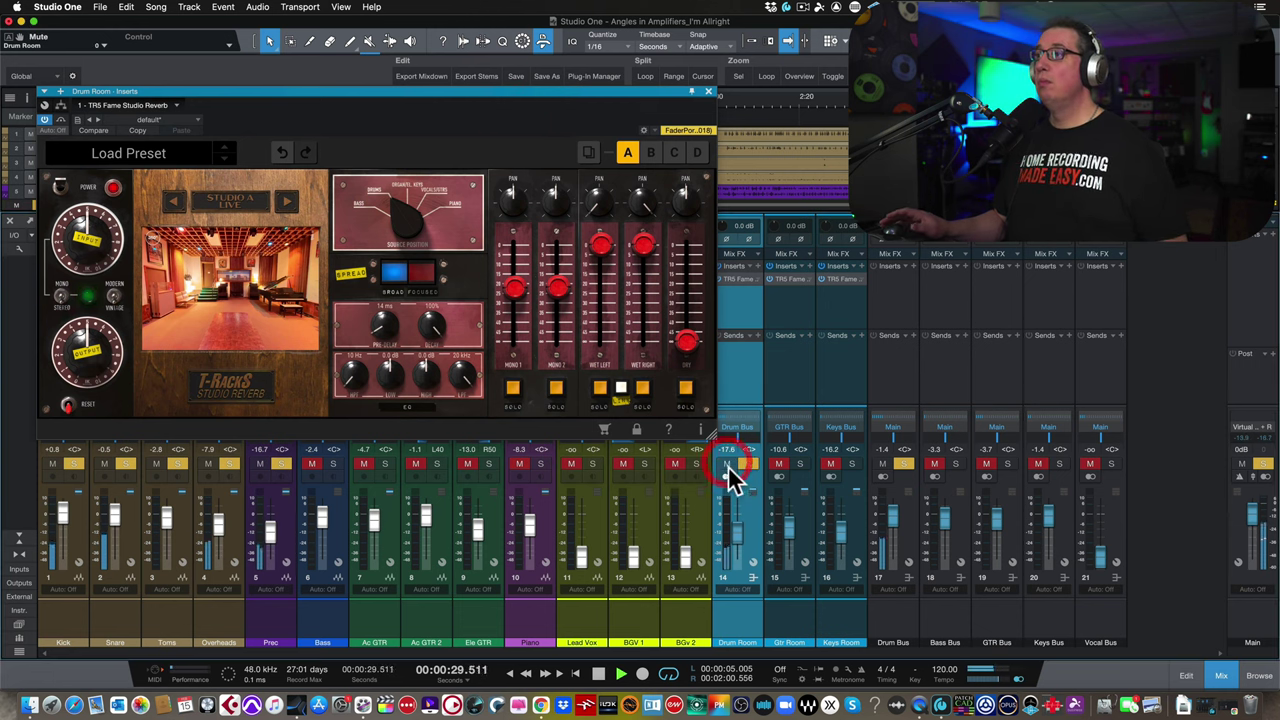
pyautogui.click(733, 540)
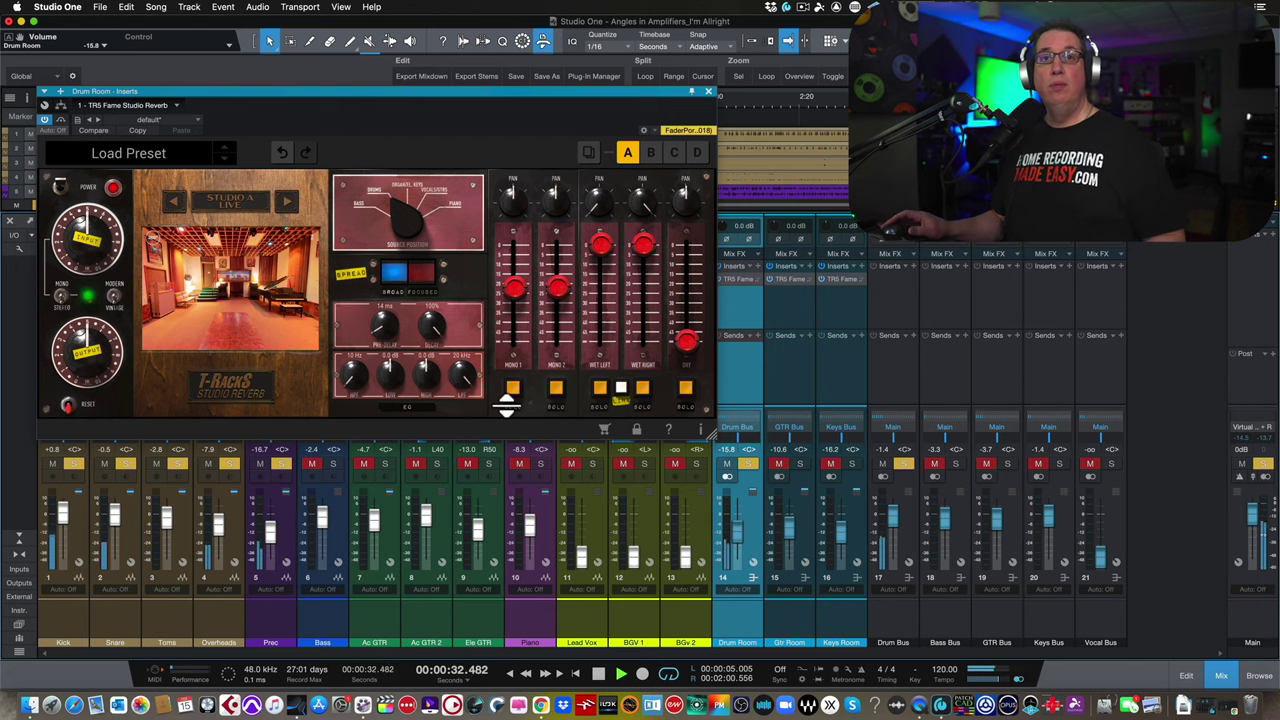
pyautogui.press('space')
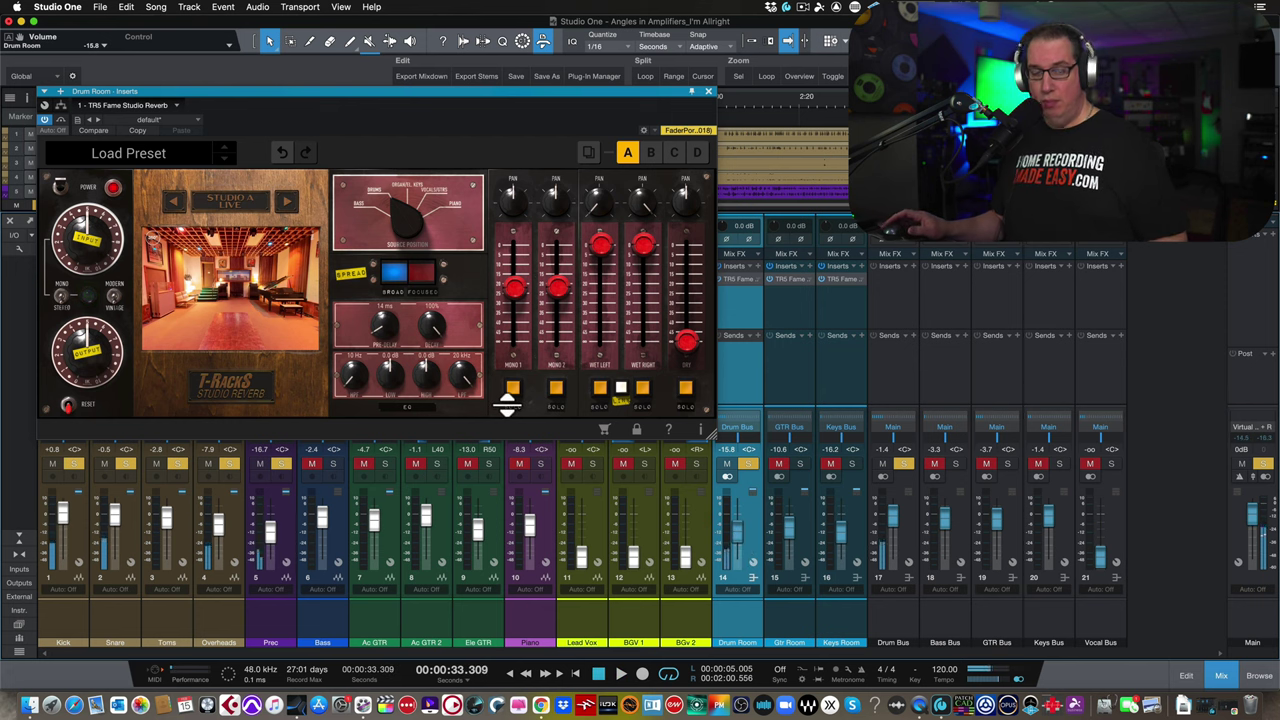
pyautogui.click(708, 91)
# Step: Solo the GTR Bus, mute the Drum Bus, and raise the Gtr Room bus to -7.9 dB
pyautogui.click(800, 464)
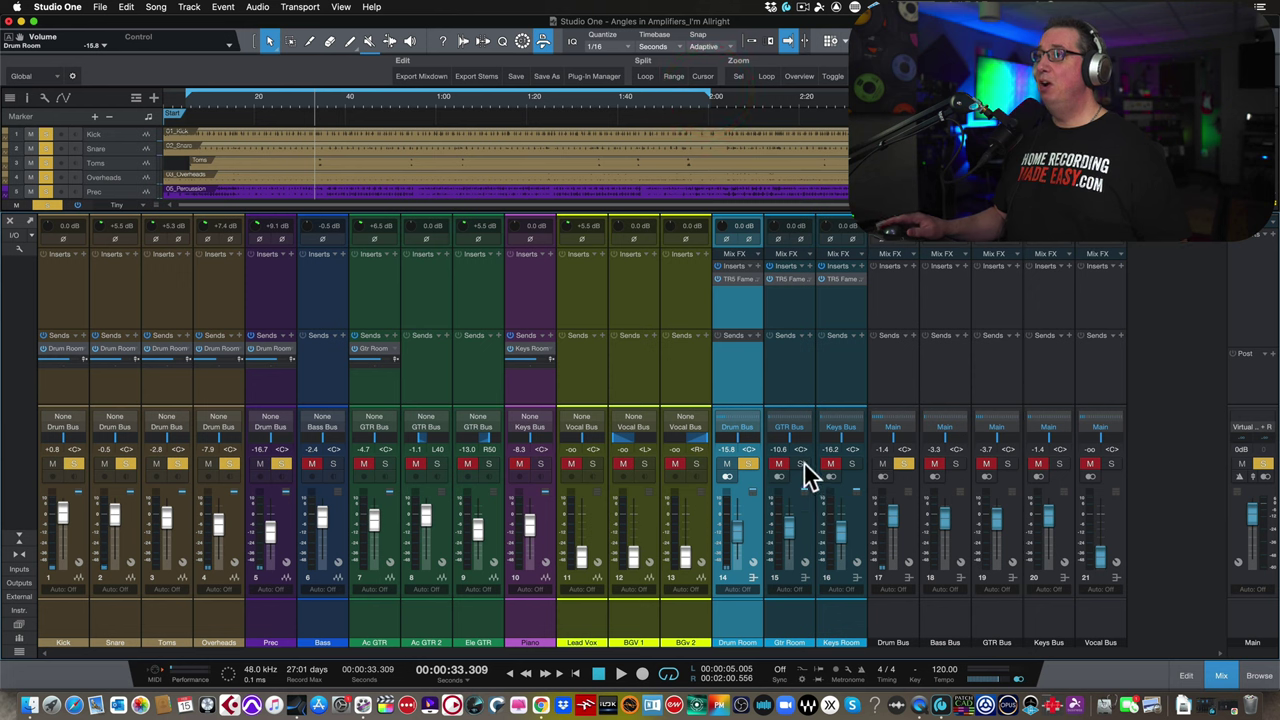
pyautogui.click(882, 464)
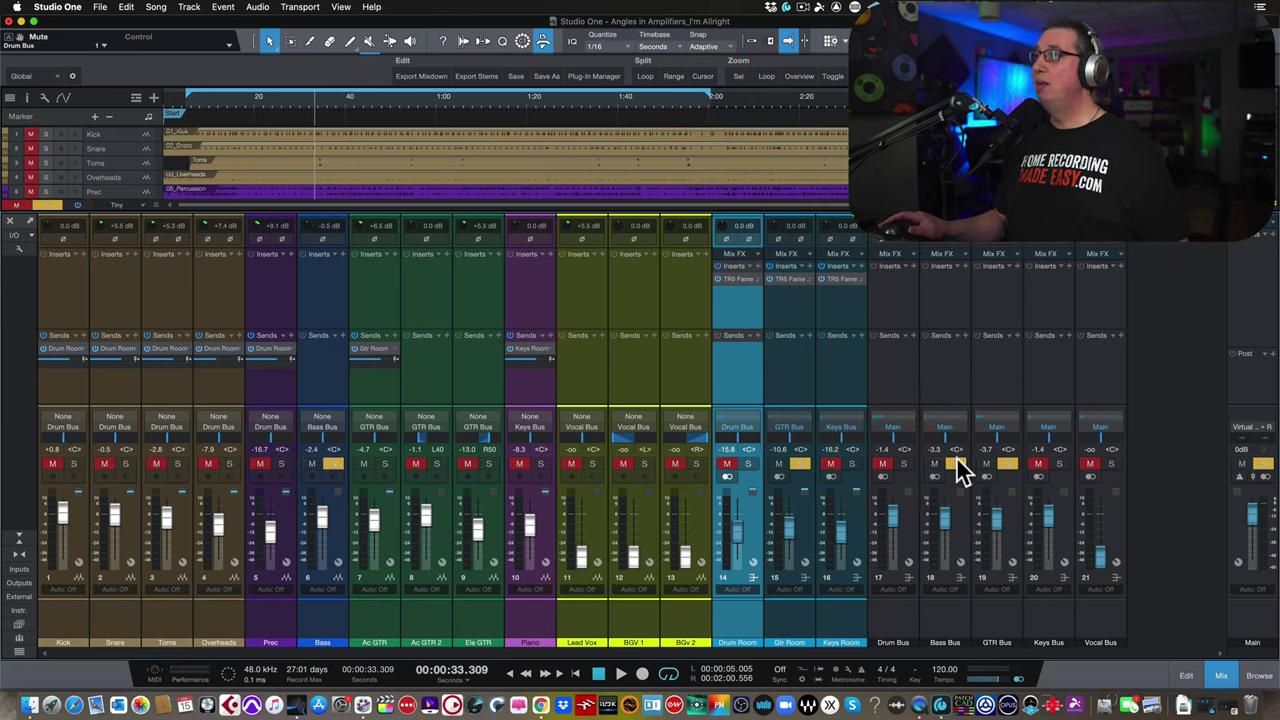
pyautogui.click(956, 460)
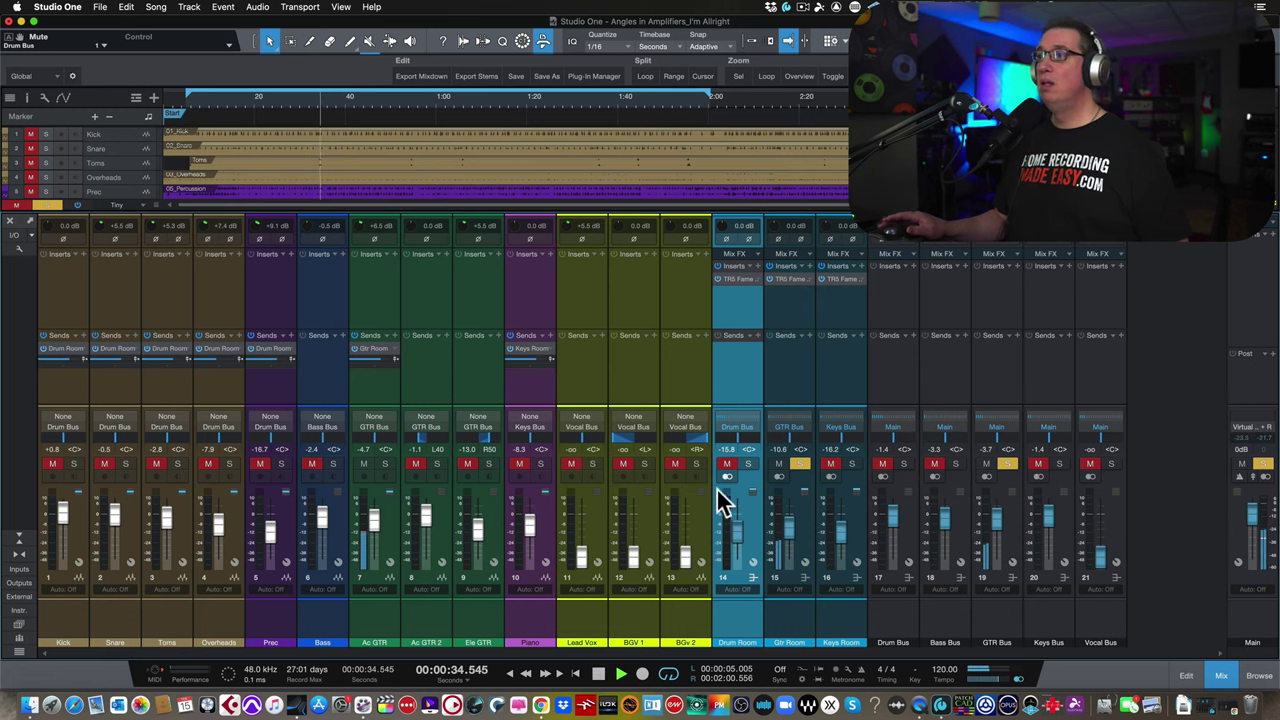
pyautogui.click(798, 606)
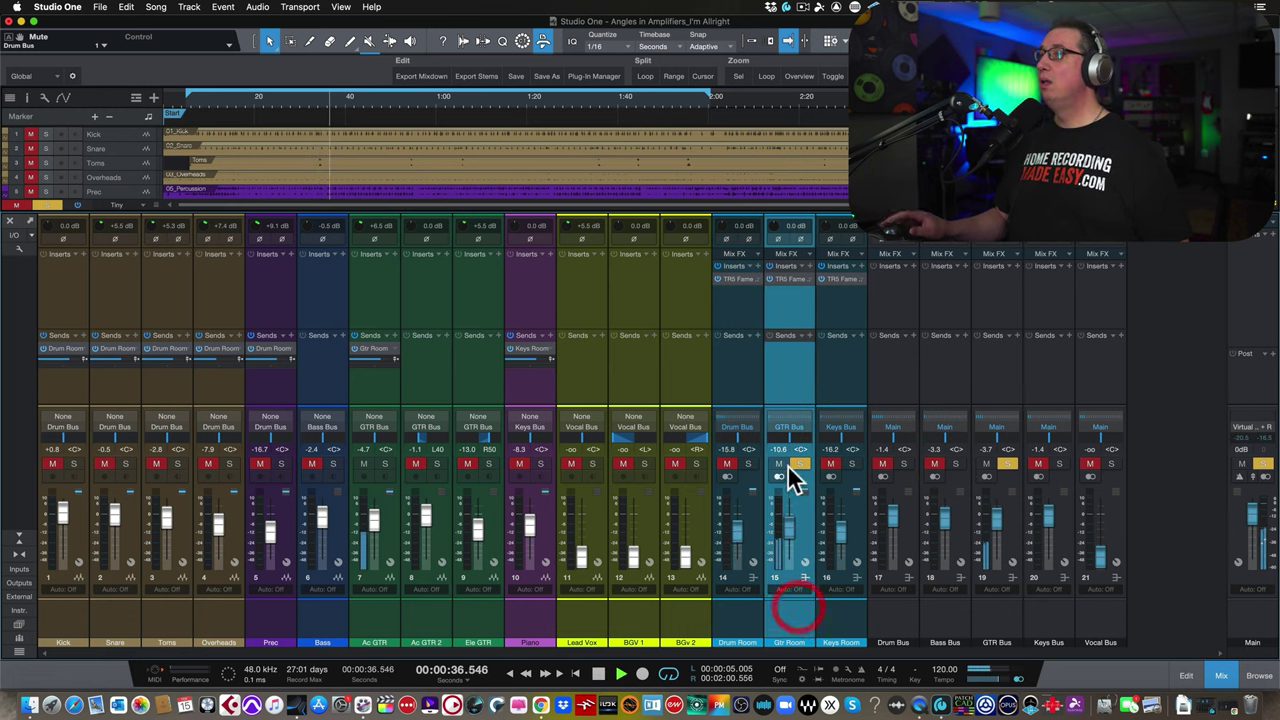
pyautogui.moveTo(785, 535); pyautogui.dragTo(790, 529)
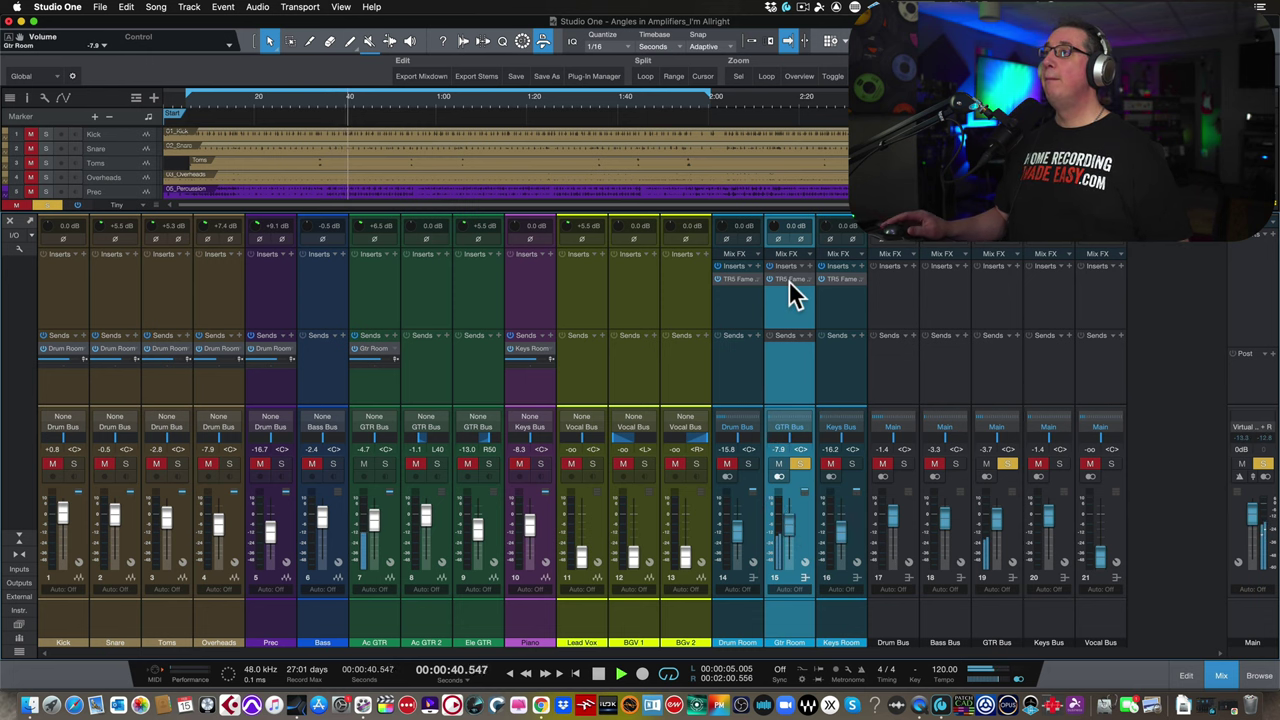
# Step: Open the Gtr Room reverb and sweep its source position between Vocals and Amps
pyautogui.click(789, 278)
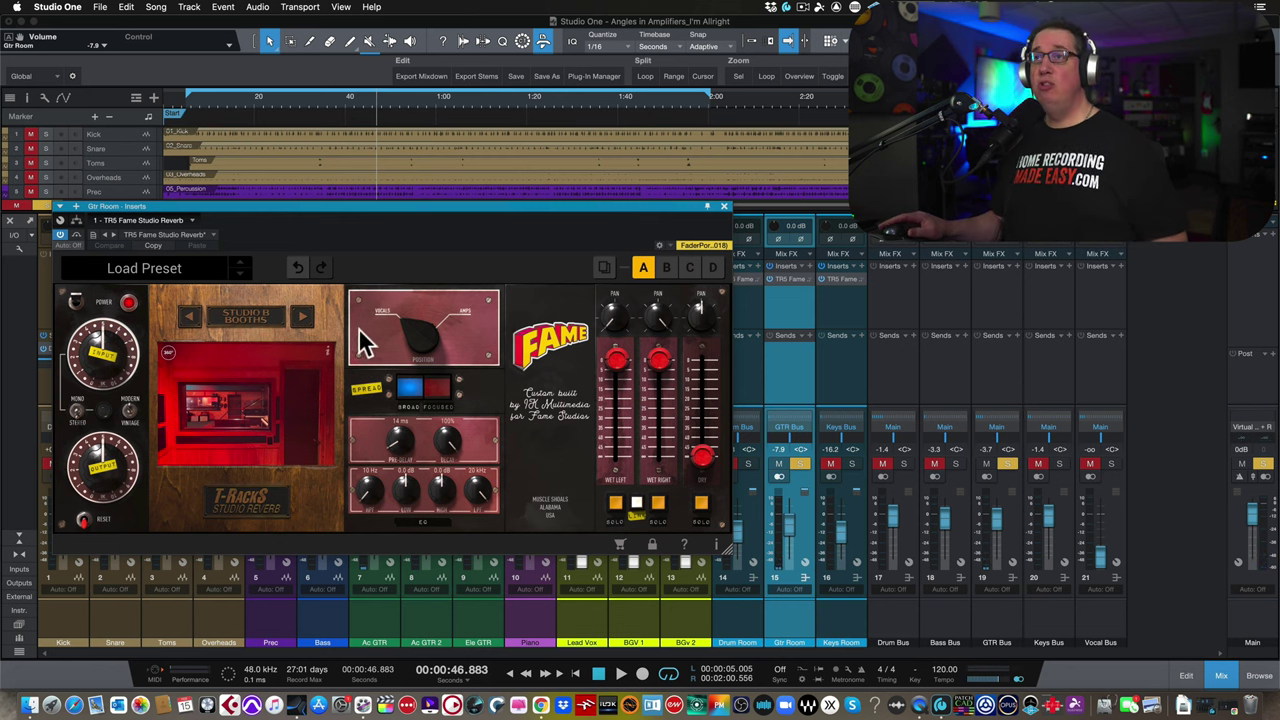
pyautogui.moveTo(418, 335); pyautogui.dragTo(454, 220)
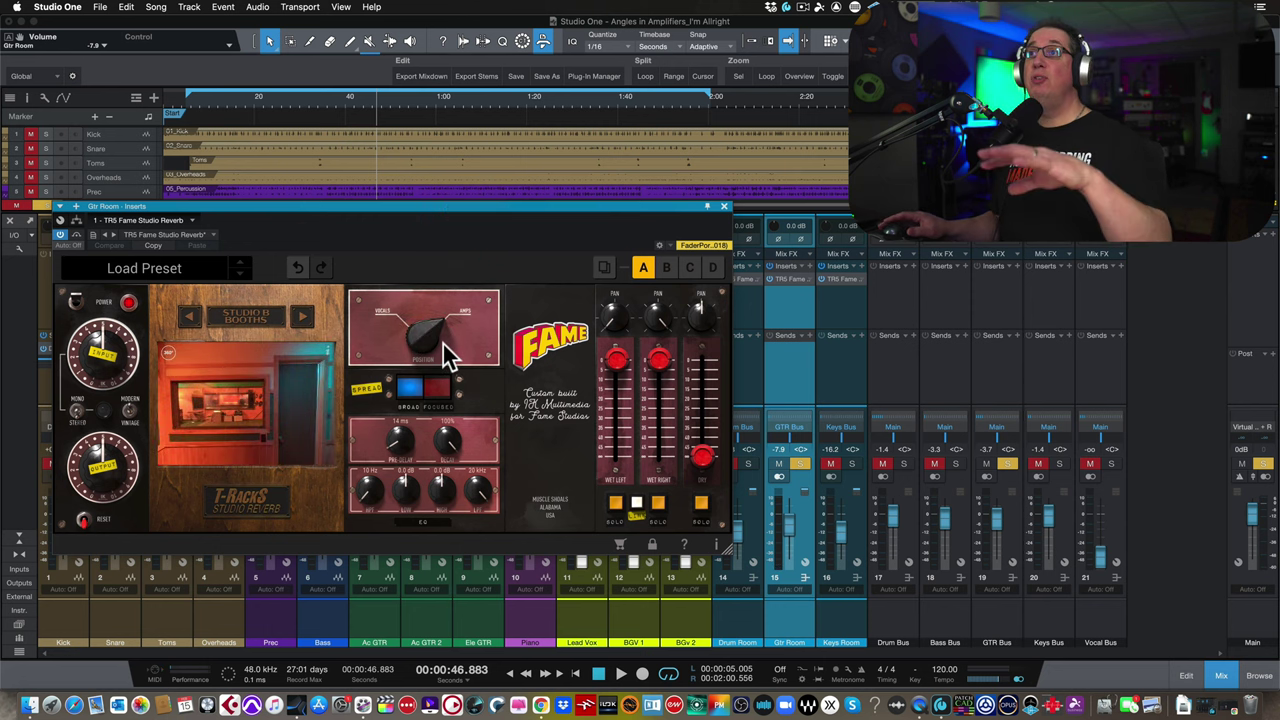
pyautogui.moveTo(429, 337)
pyautogui.mouseDown()
pyautogui.moveTo(404, 456)
pyautogui.moveTo(423, 337)
pyautogui.mouseUp()
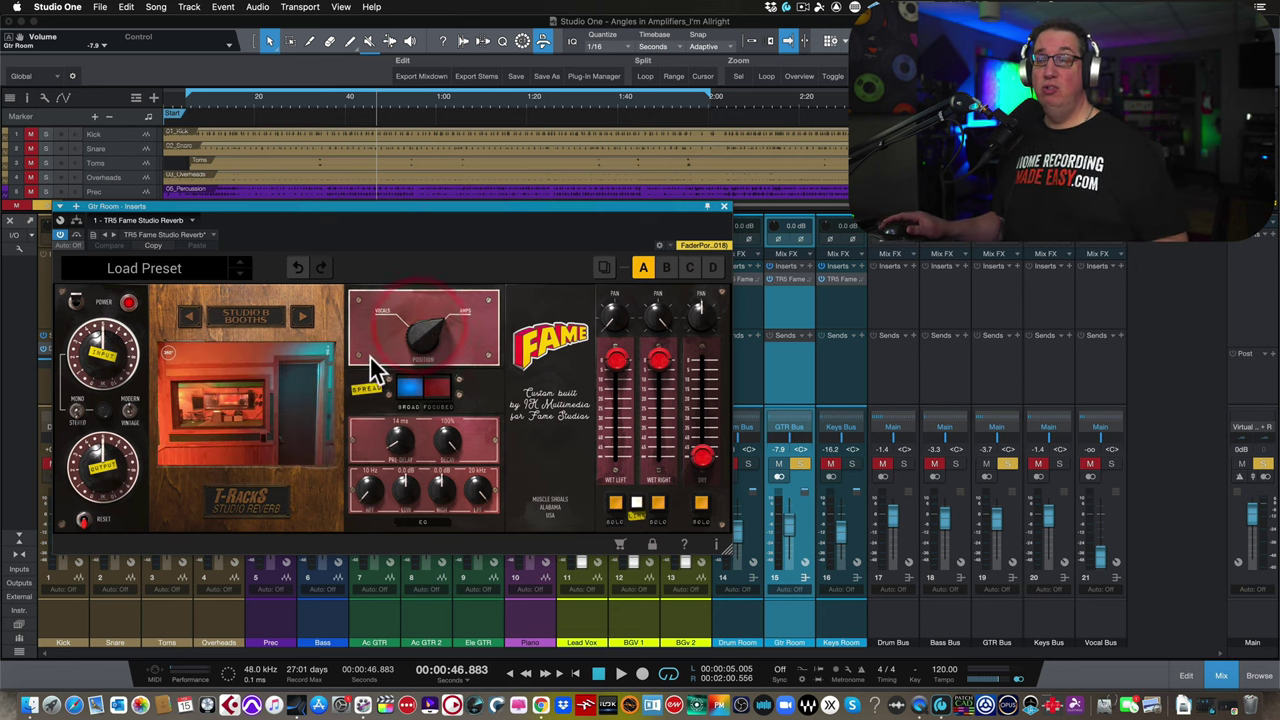
pyautogui.moveTo(417, 334)
pyautogui.mouseDown()
pyautogui.moveTo(429, 354)
pyautogui.moveTo(422, 325)
pyautogui.mouseUp()
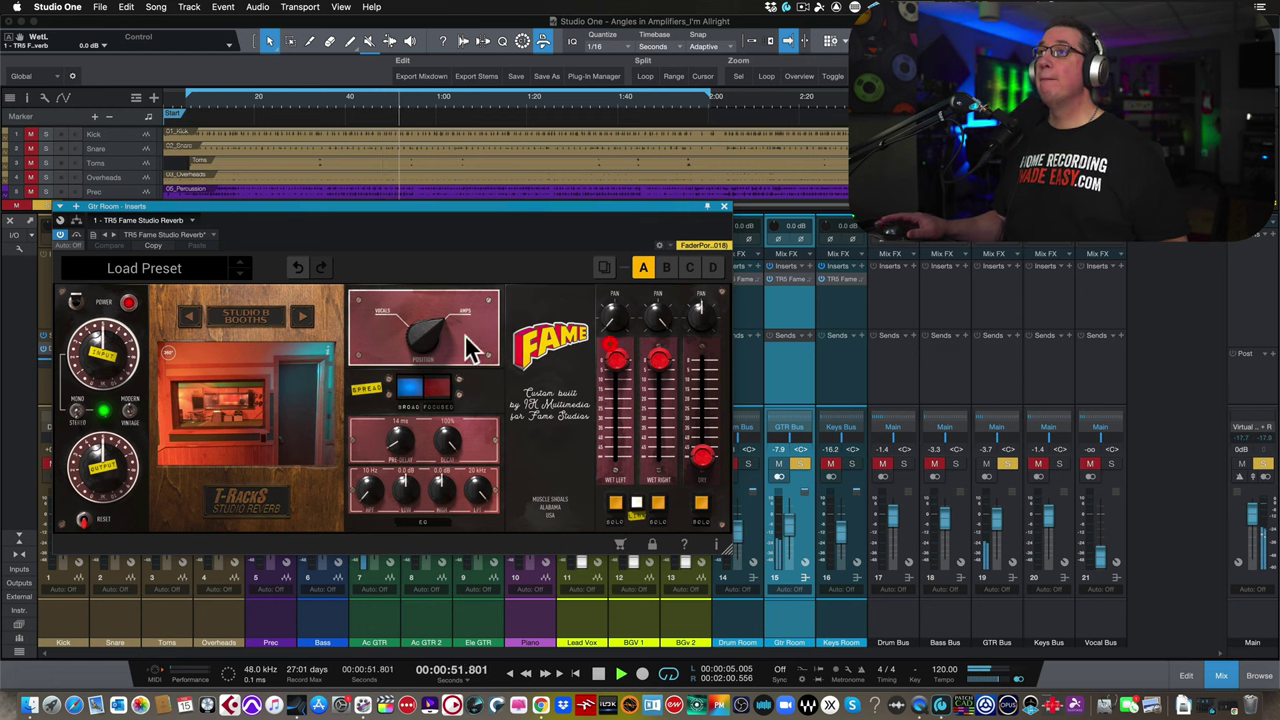
pyautogui.moveTo(420, 343); pyautogui.dragTo(393, 468)
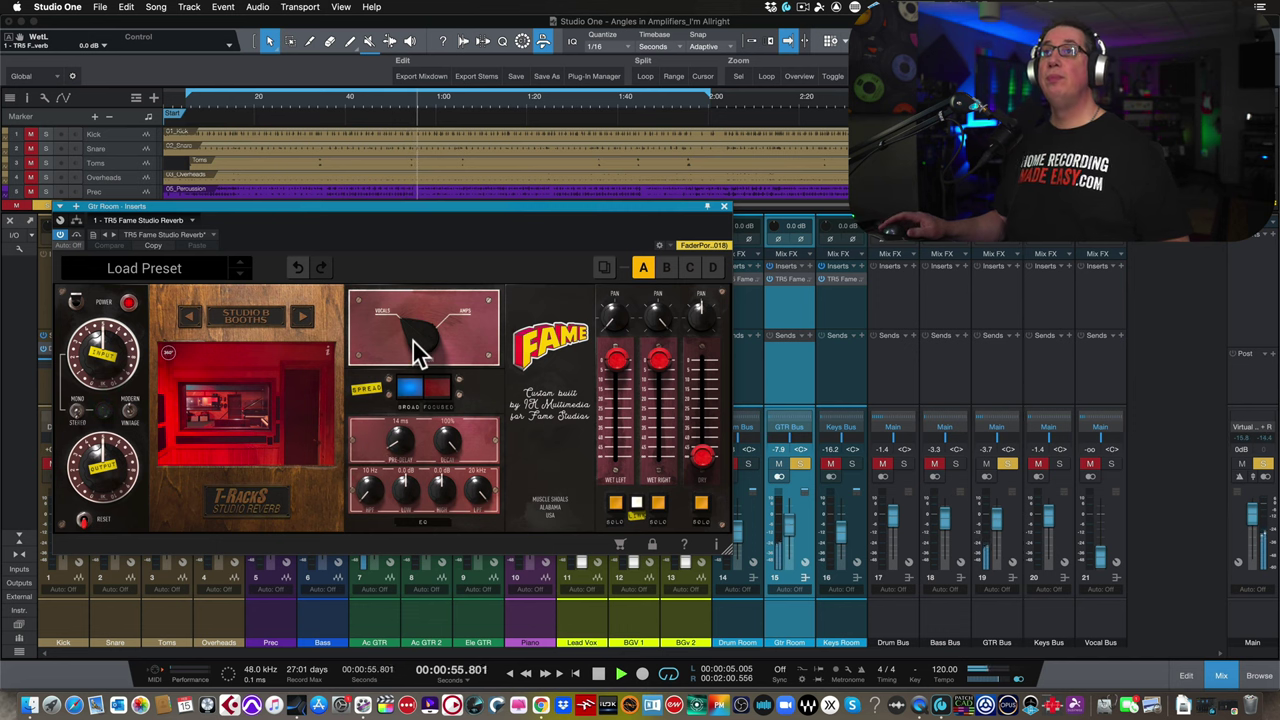
# Step: Try the Focused spread on the Studio B Booths room, then return to Broad
pyautogui.click(457, 206)
pyautogui.click(437, 387)
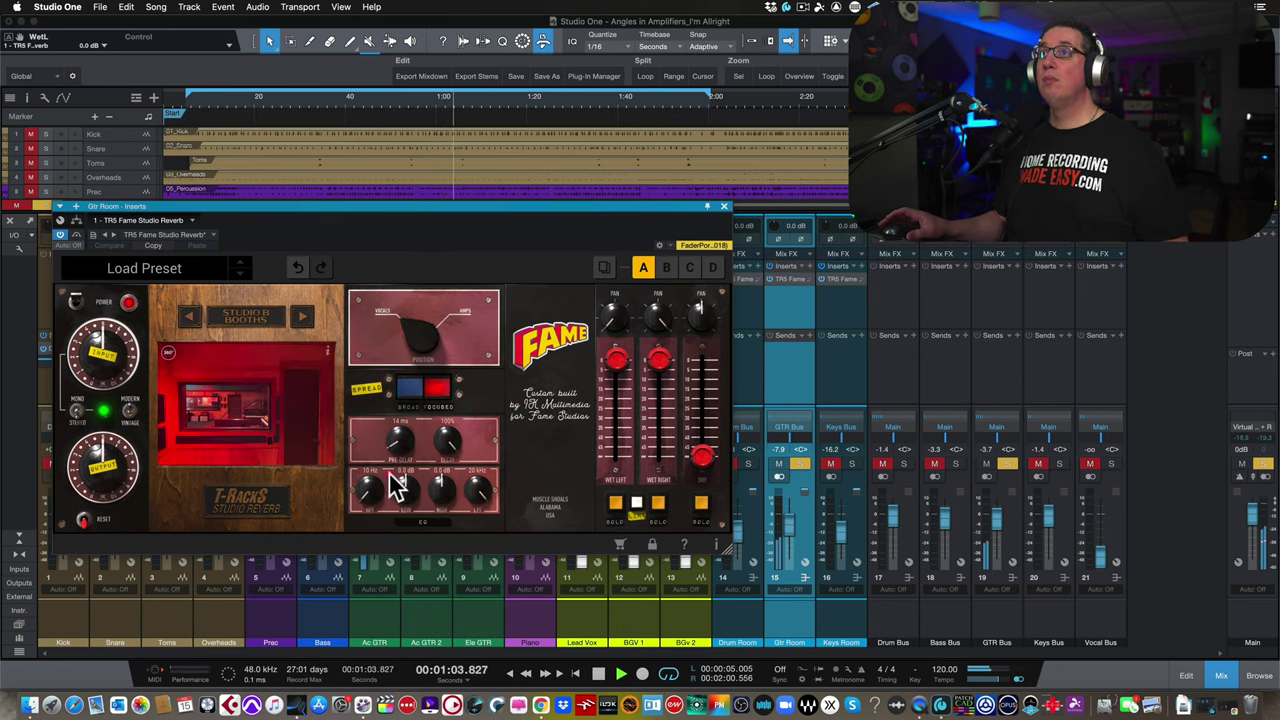
pyautogui.click(407, 389)
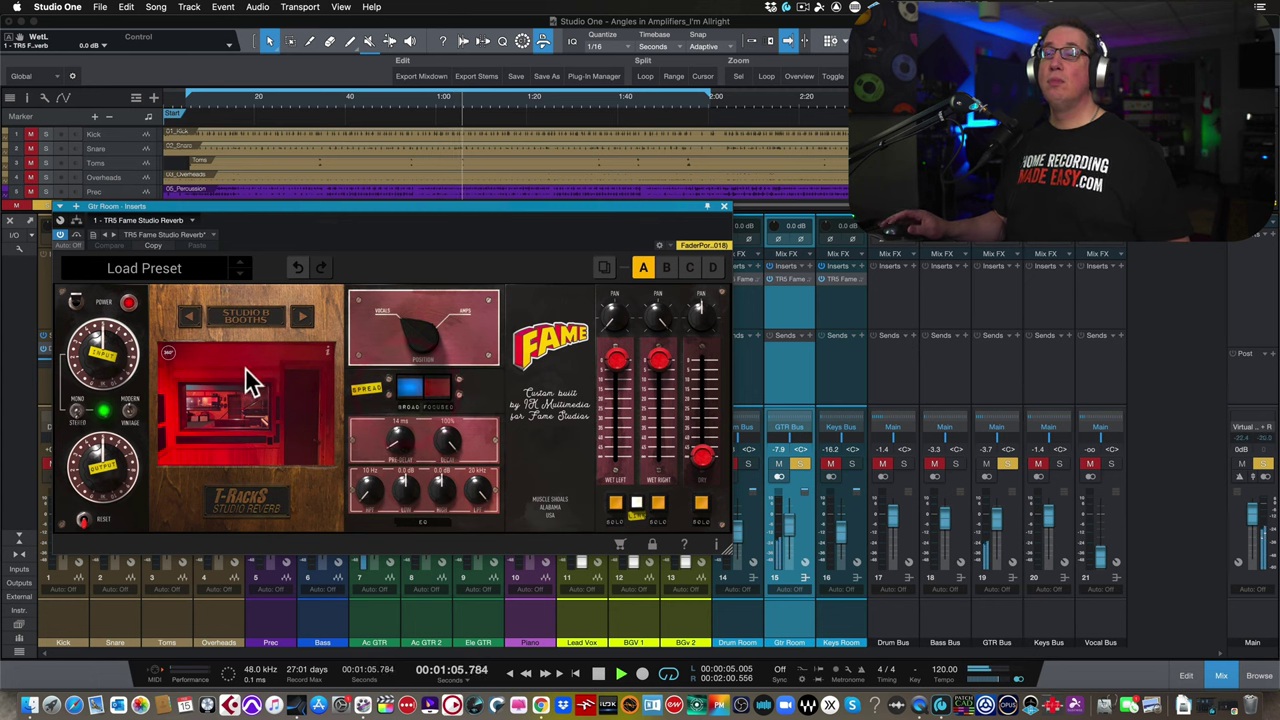
# Step: Load Studio A Booths and move the source position from Amps to Leslie/Drums, then back to centre
pyautogui.click(250, 310)
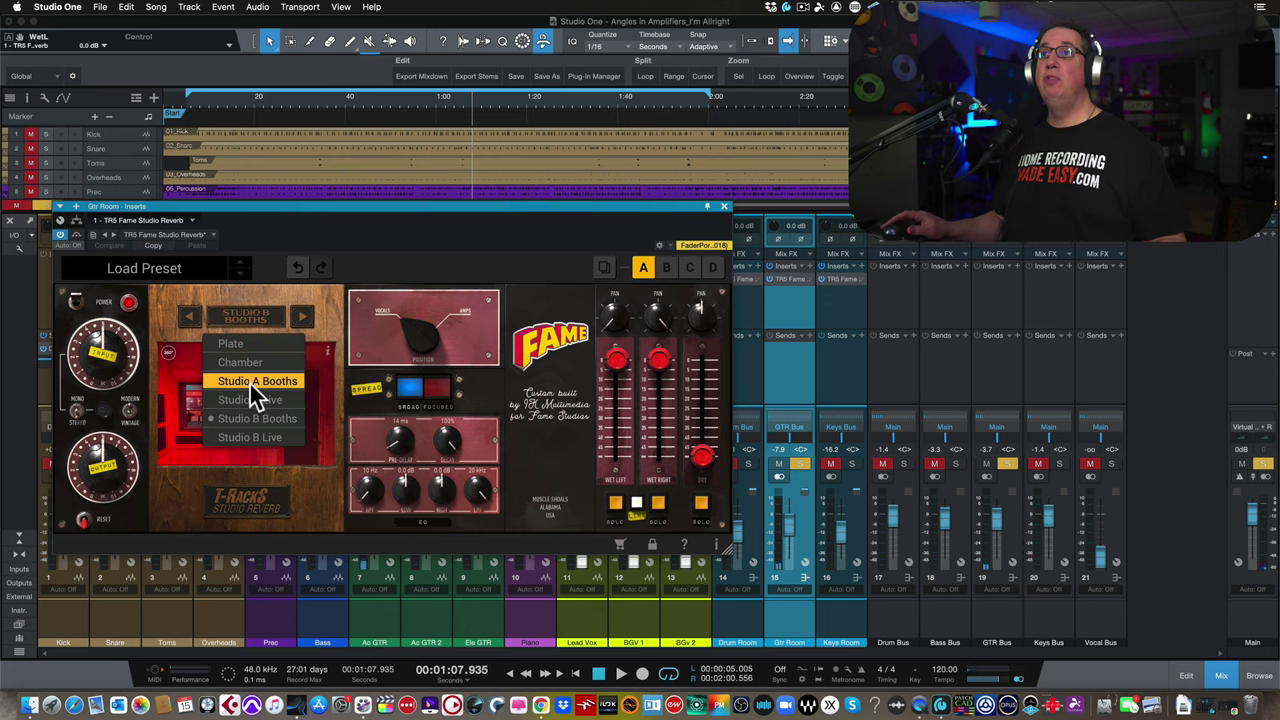
pyautogui.click(249, 381)
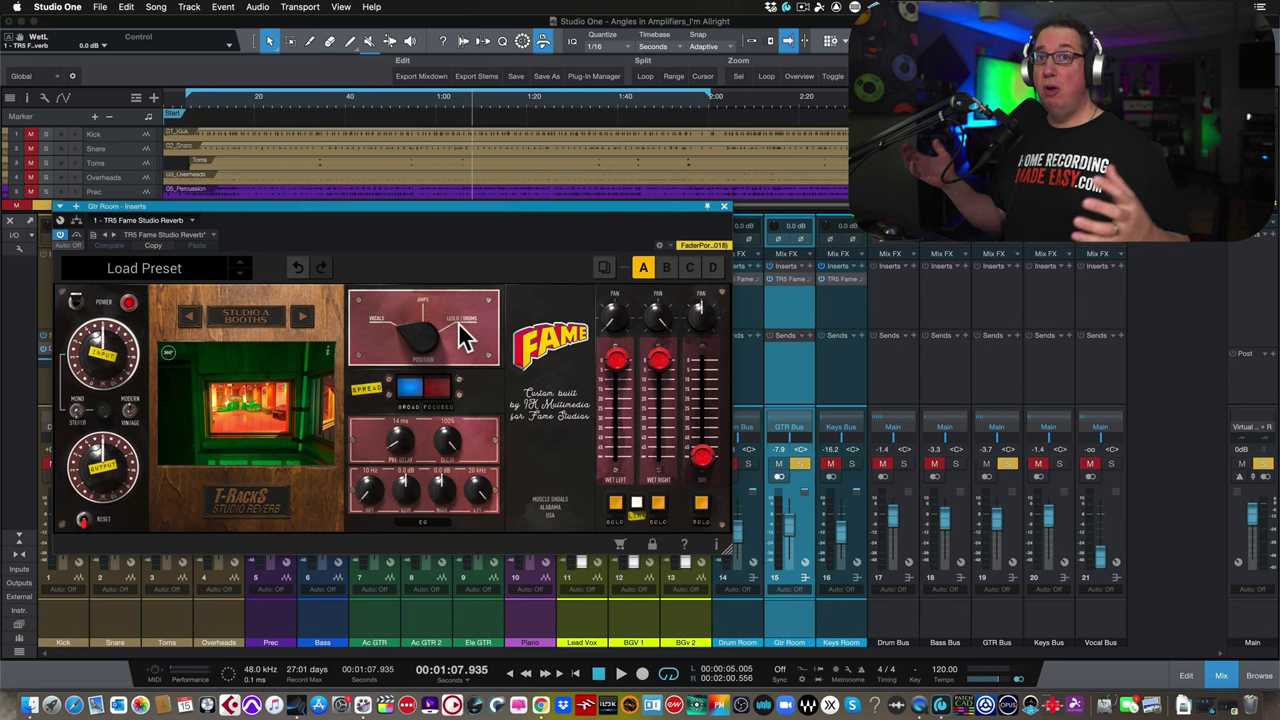
pyautogui.press('space')
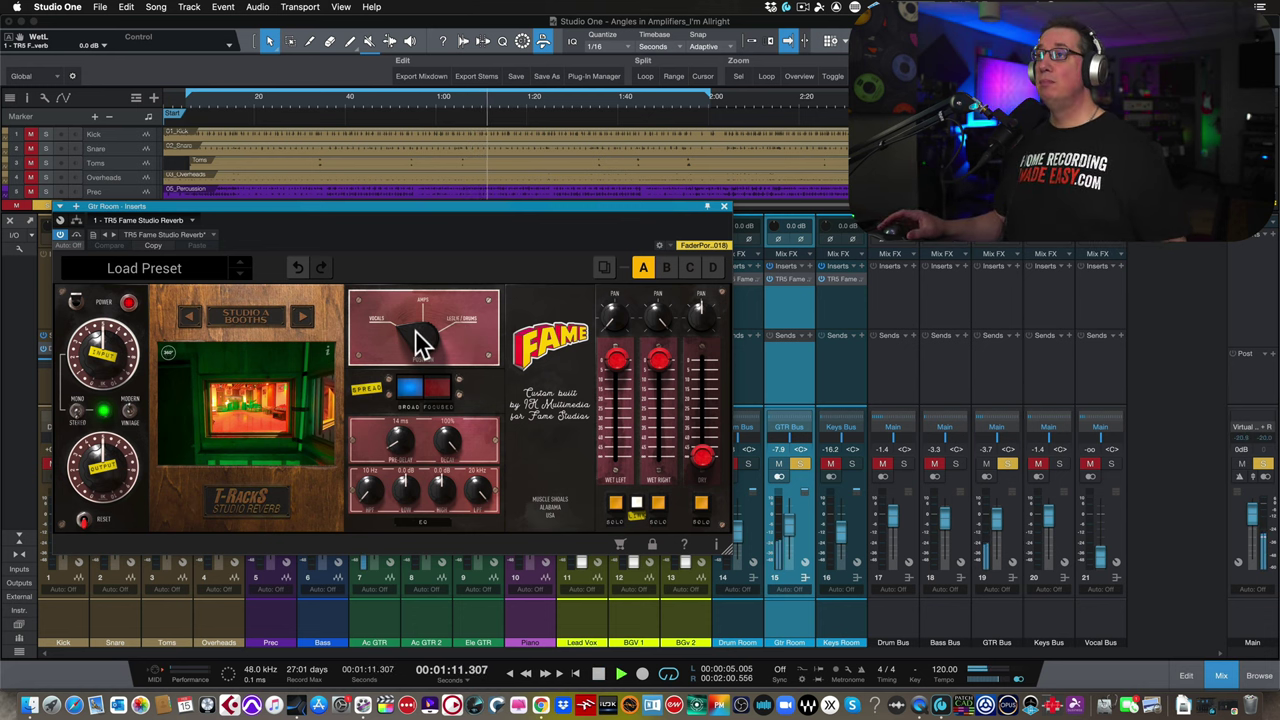
pyautogui.moveTo(418, 340); pyautogui.dragTo(440, 272)
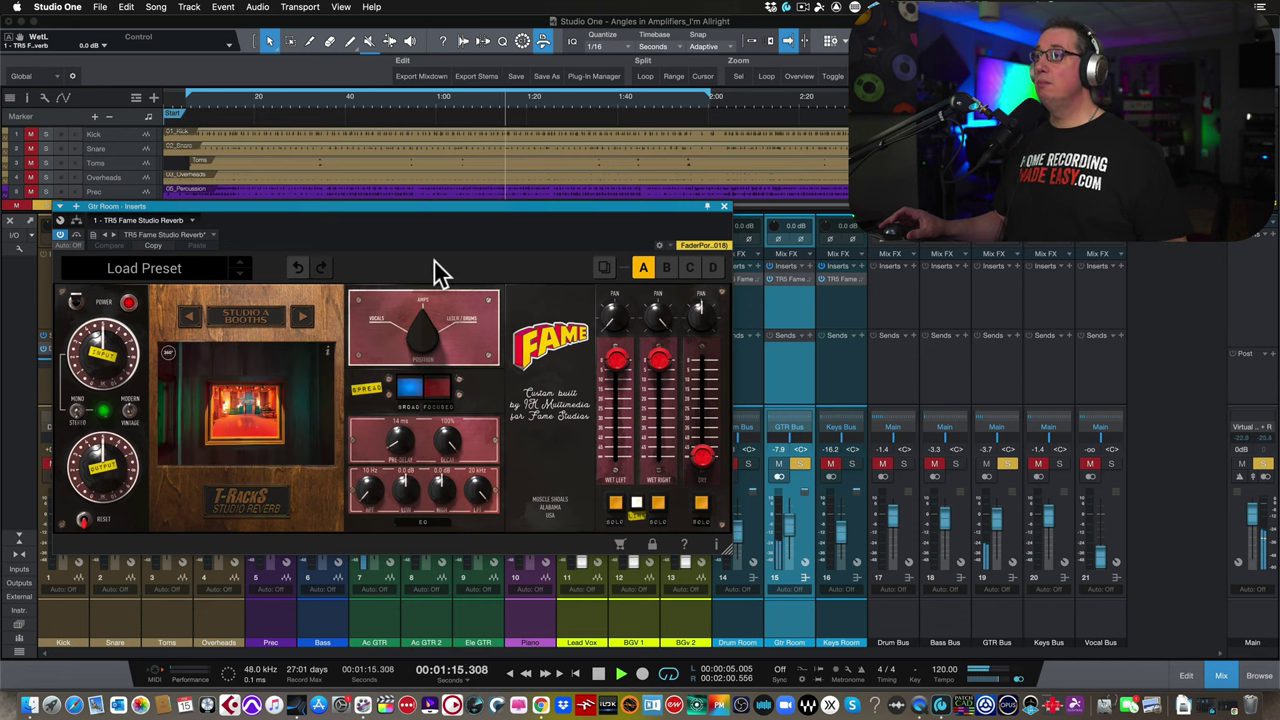
pyautogui.moveTo(440, 272); pyautogui.dragTo(467, 136)
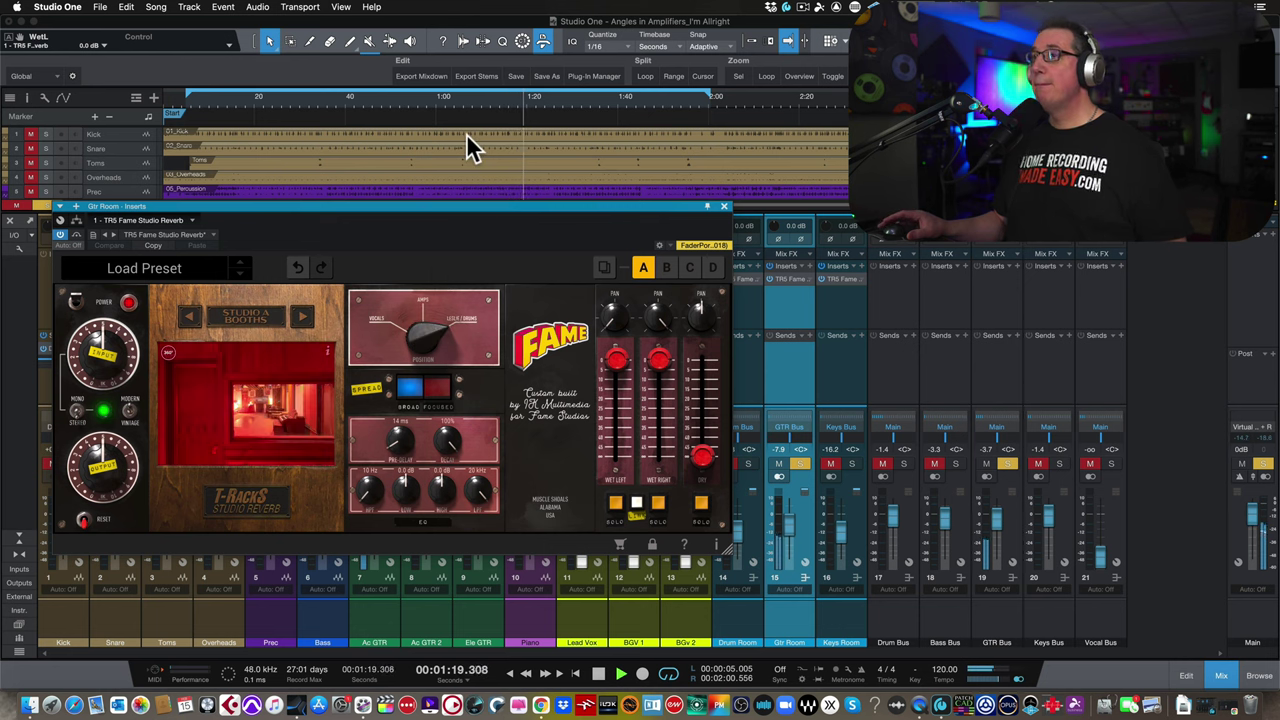
pyautogui.moveTo(467, 136); pyautogui.dragTo(419, 292)
pyautogui.click(420, 299)
# Step: Load the Studio B Live room, adjust its source position, and lower Gtr Room to -14.9 dB
pyautogui.click(254, 313)
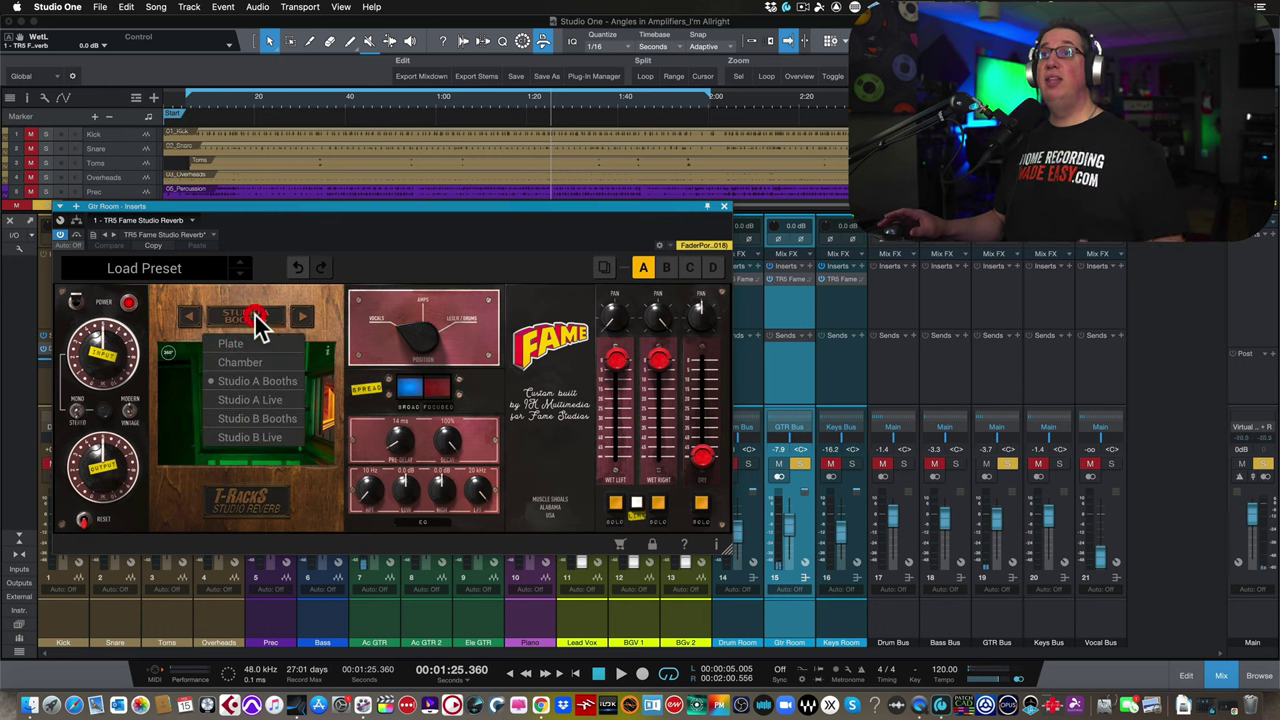
pyautogui.click(250, 438)
pyautogui.press('space')
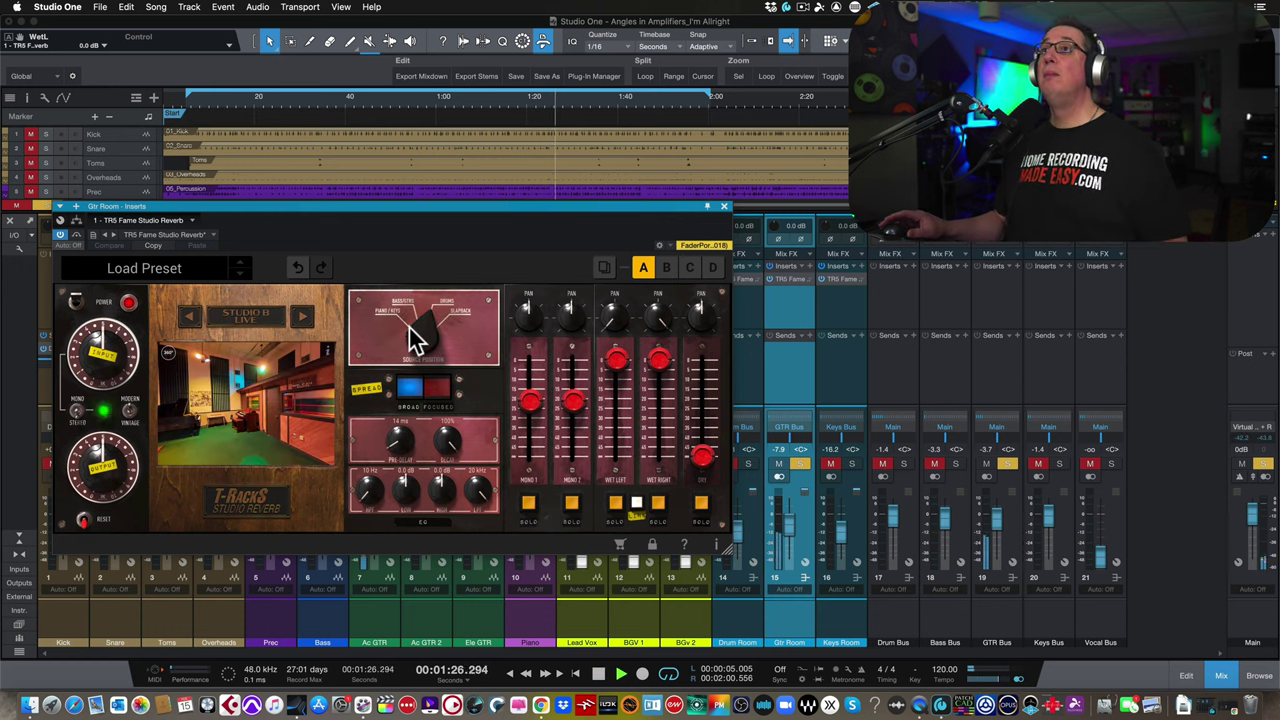
pyautogui.moveTo(410, 335); pyautogui.dragTo(428, 333)
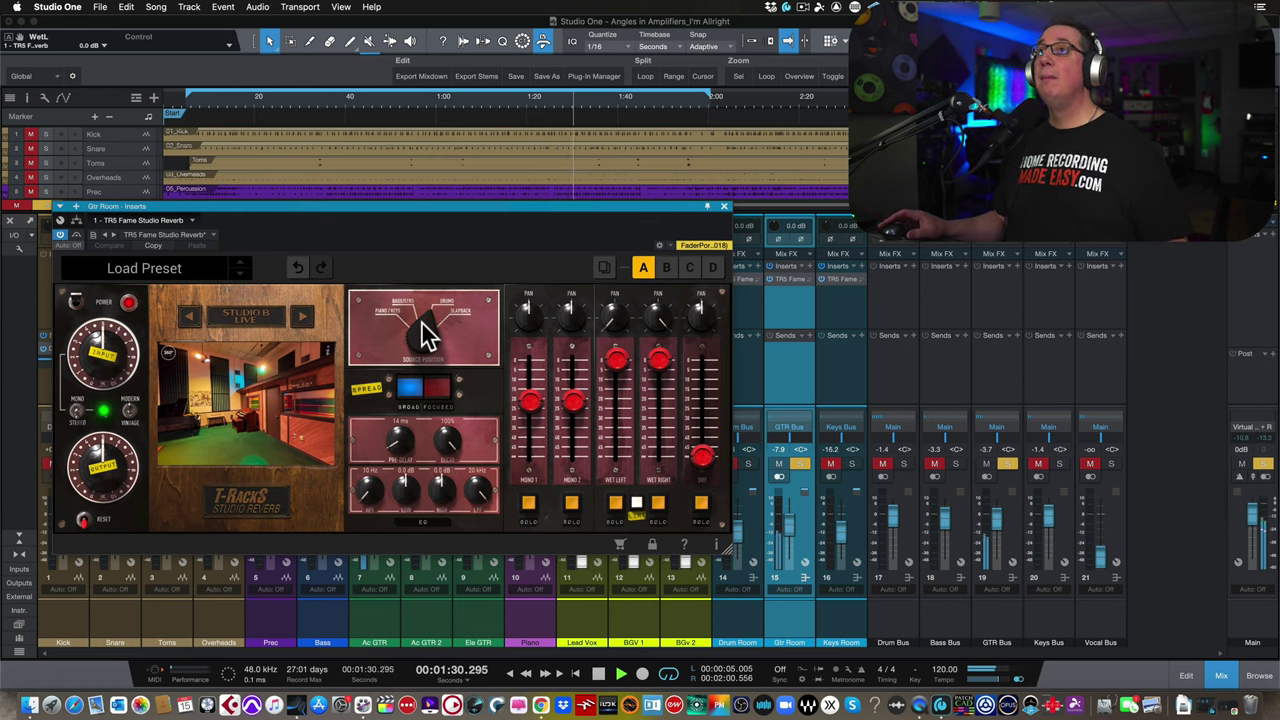
pyautogui.moveTo(422, 324)
pyautogui.mouseDown()
pyautogui.moveTo(409, 370)
pyautogui.moveTo(420, 326)
pyautogui.mouseUp()
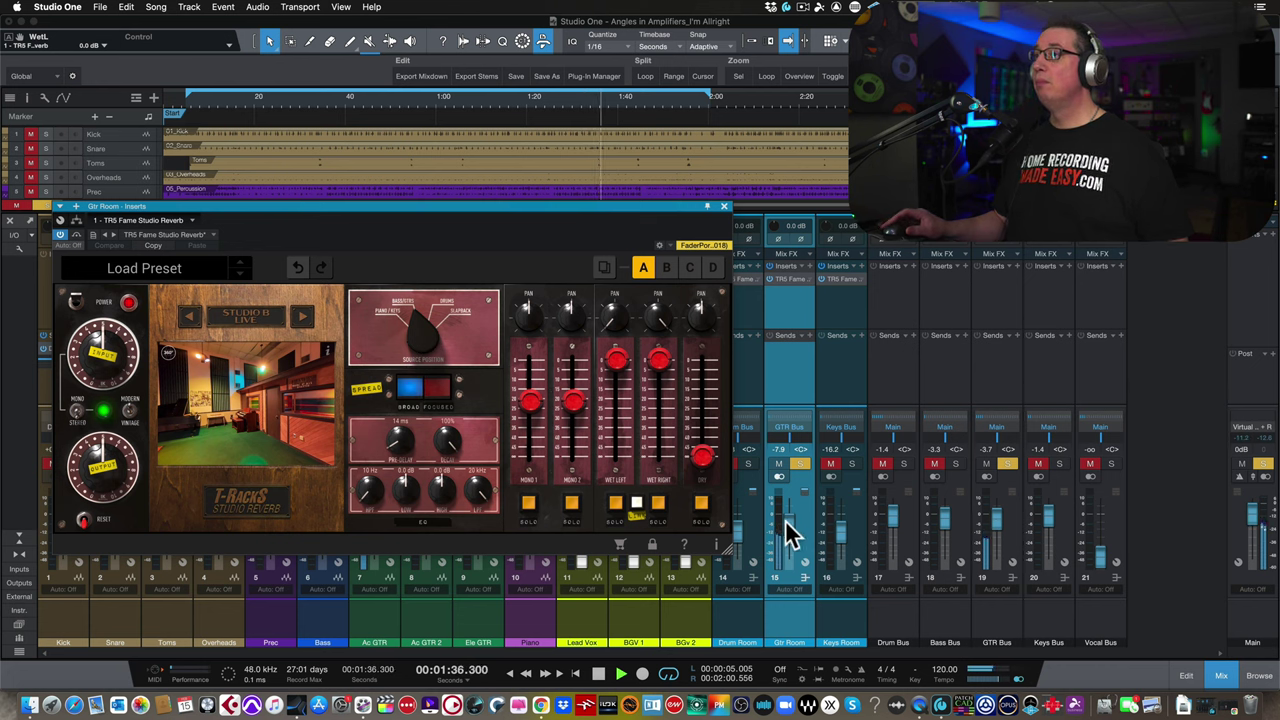
pyautogui.moveTo(787, 535); pyautogui.dragTo(791, 534)
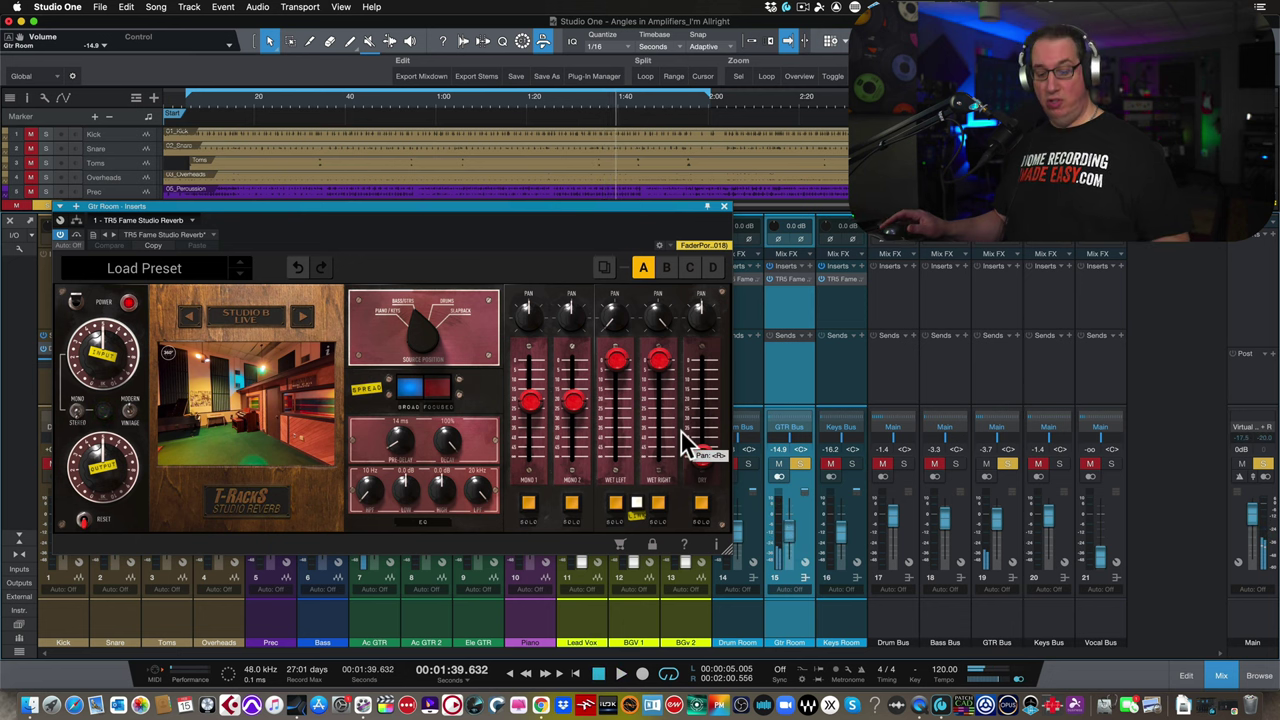
pyautogui.press('space')
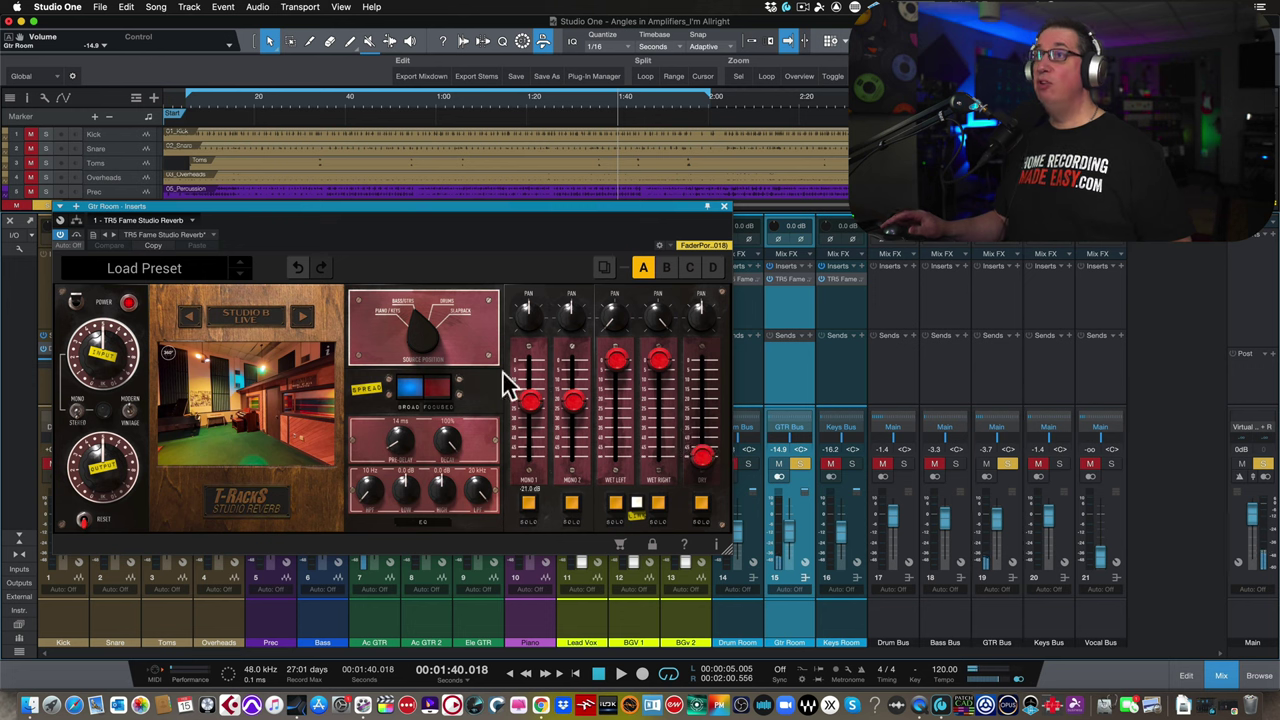
# Step: Switch the Gtr Room reverb to Studio A Live and raise Gtr Room to -13.0 dB
pyautogui.click(247, 320)
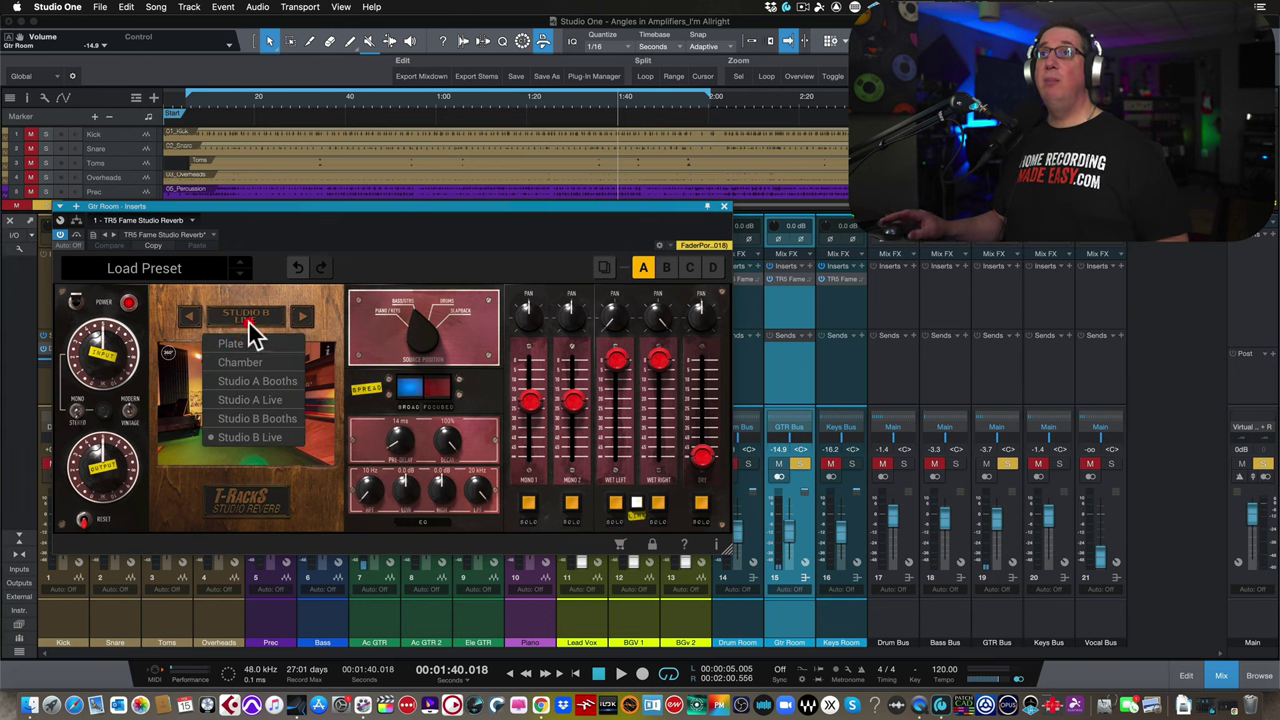
pyautogui.click(259, 399)
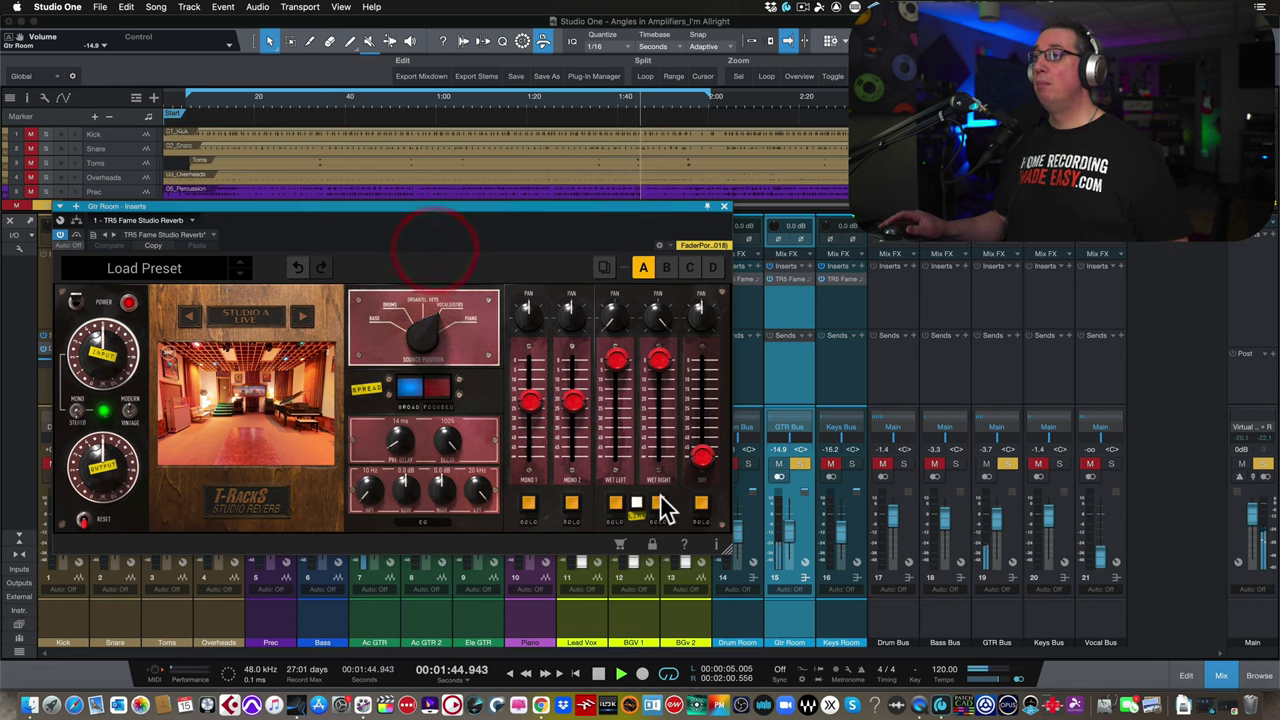
pyautogui.scroll(2, 790, 545)
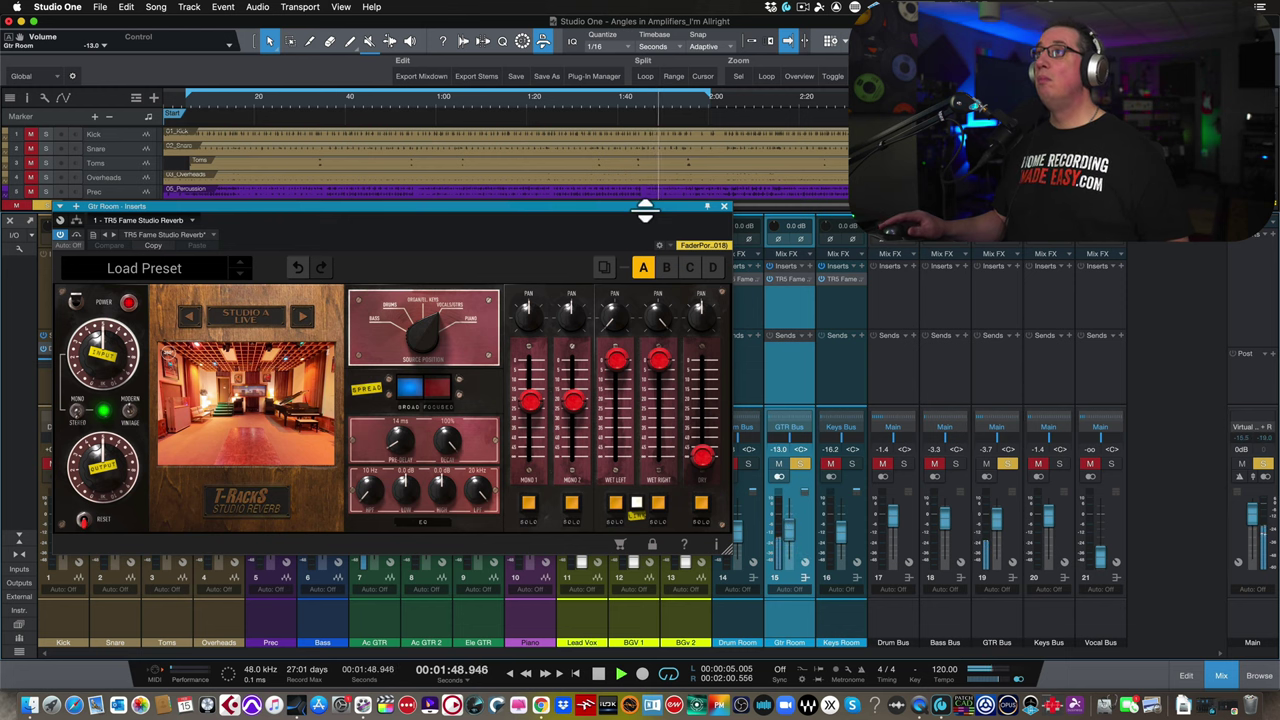
pyautogui.moveTo(644, 208); pyautogui.dragTo(618, 152)
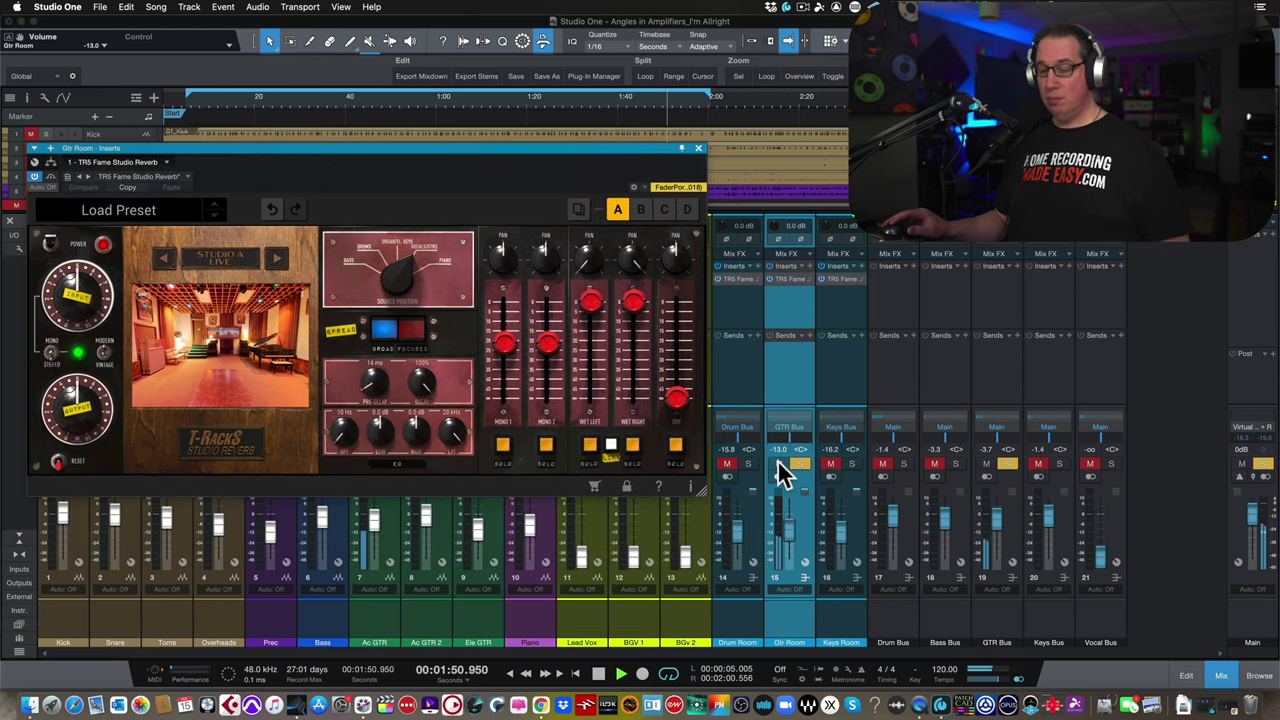
# Step: Clear mutes and solos, then compare the Gtr Room channel soloed and muted, ending soloed
pyautogui.click(778, 463)
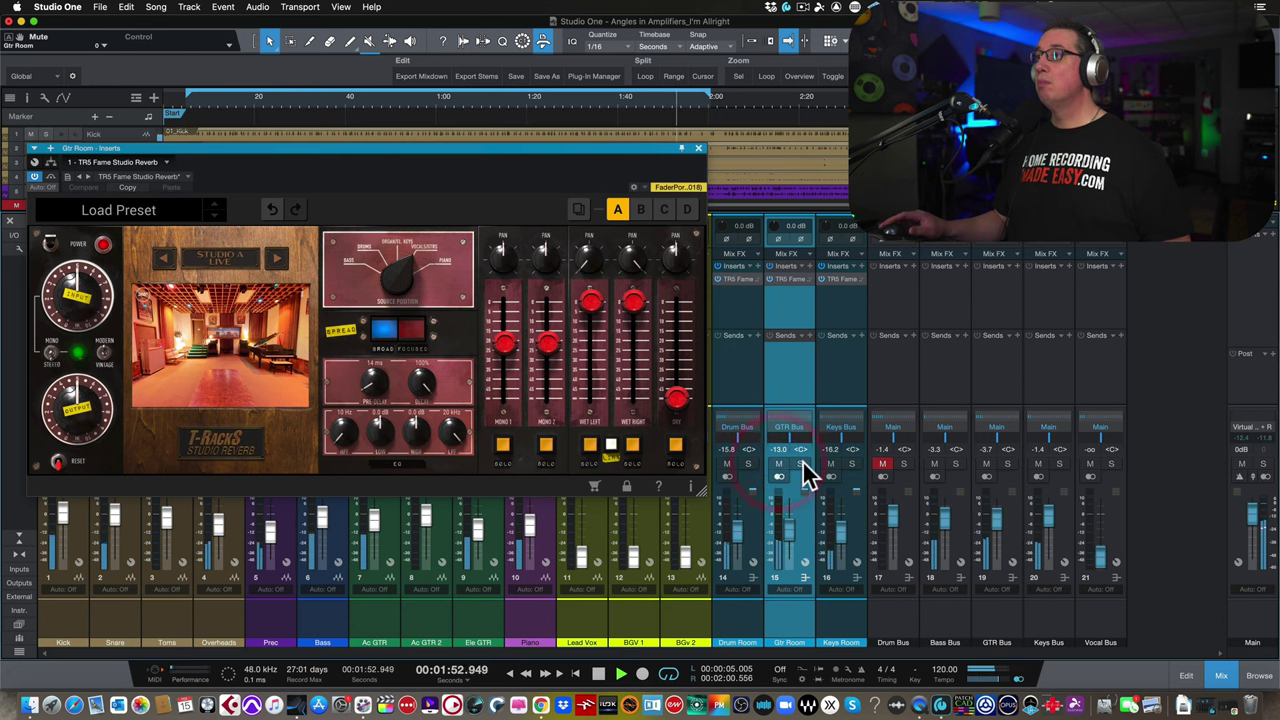
pyautogui.click(801, 466)
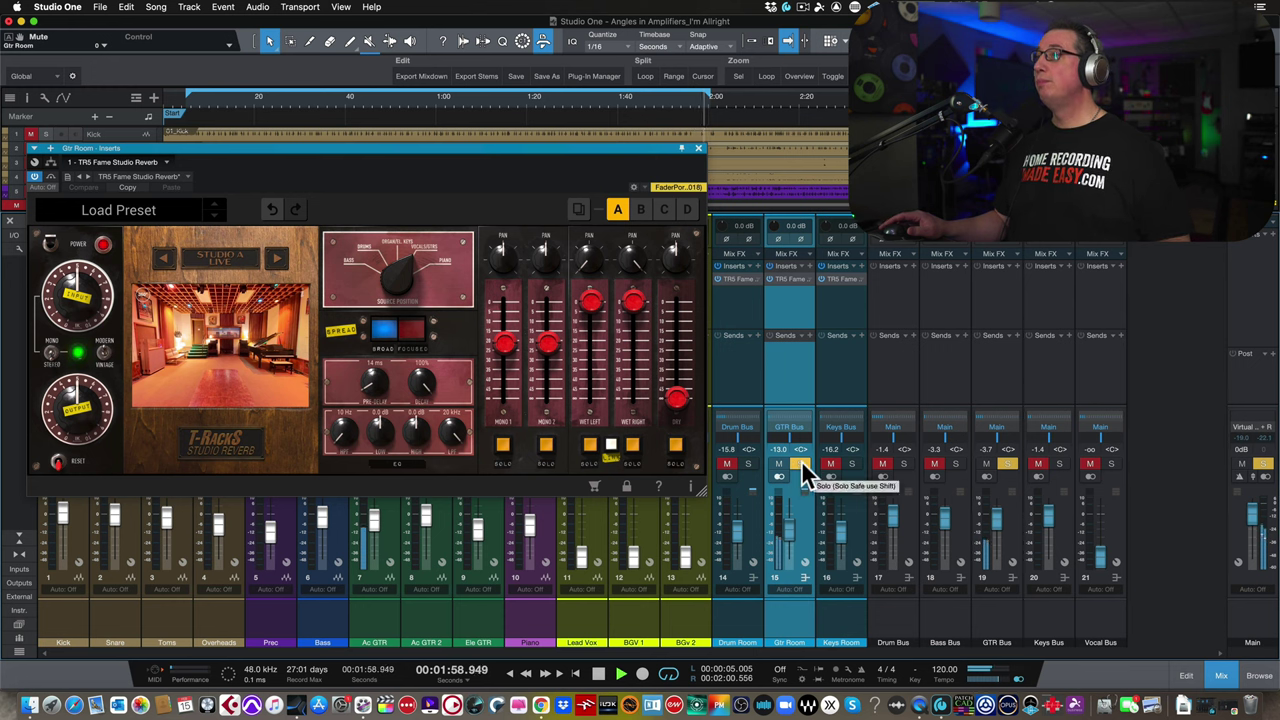
pyautogui.click(800, 464)
pyautogui.click(779, 464)
pyautogui.click(779, 464)
pyautogui.click(800, 464)
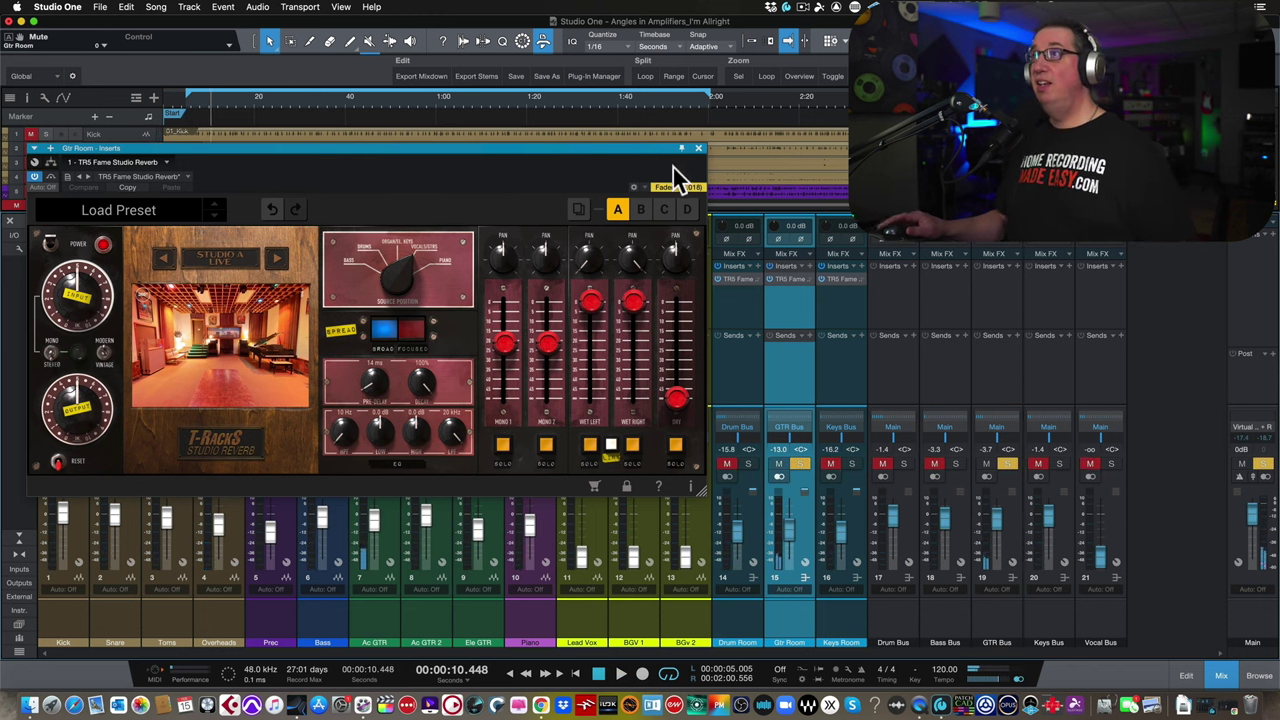
# Step: Close the guitar reverb, clear all solos, and solo the Keys Bus instead
pyautogui.click(698, 148)
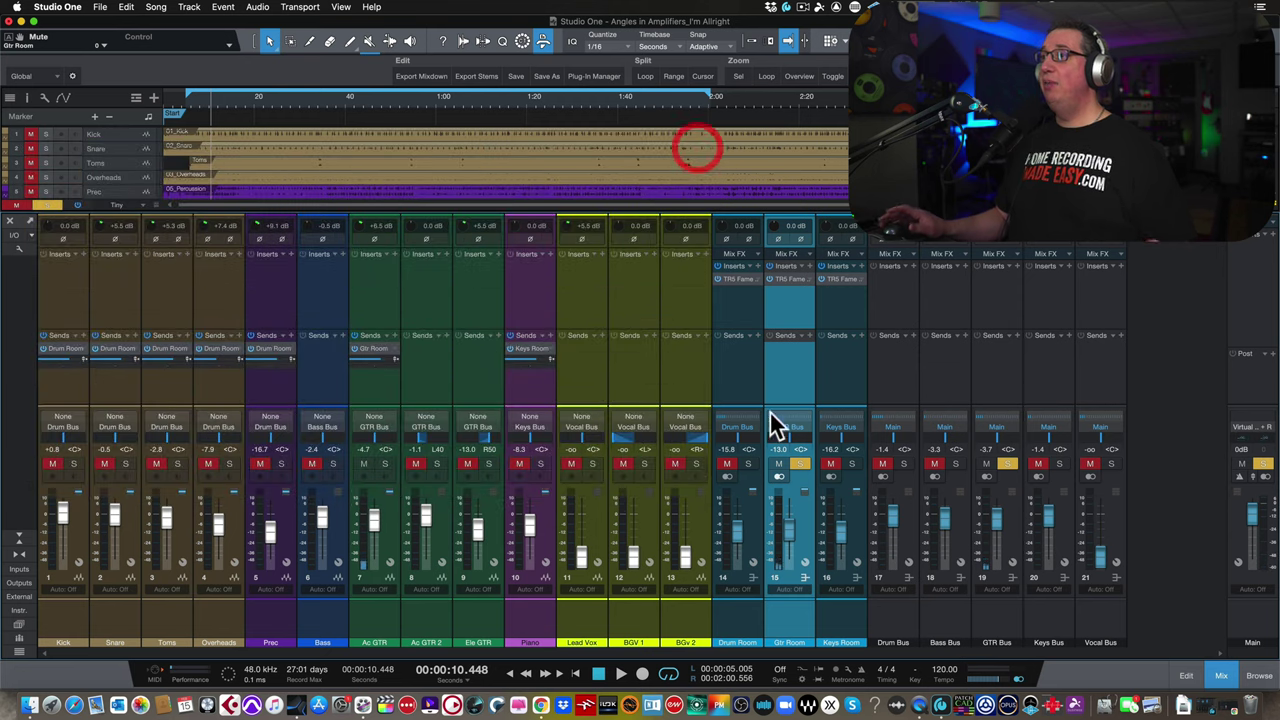
pyautogui.click(836, 622)
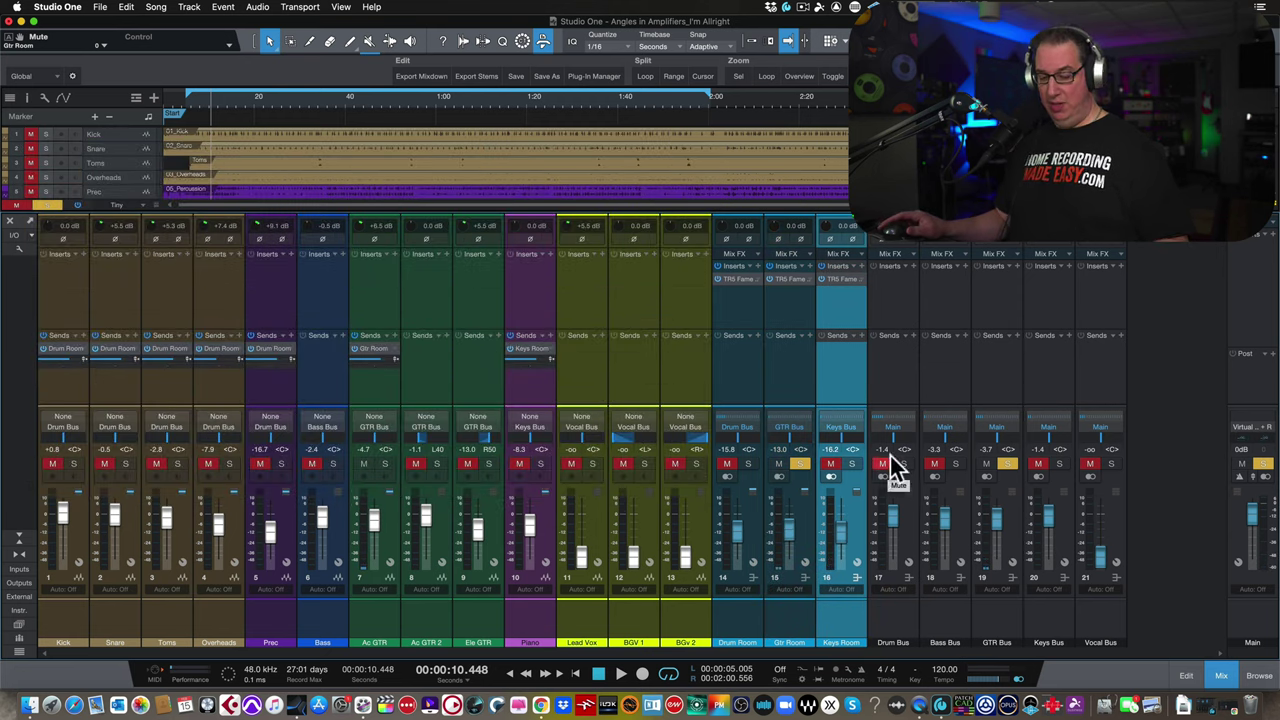
pyautogui.click(1008, 463)
pyautogui.click(40, 205)
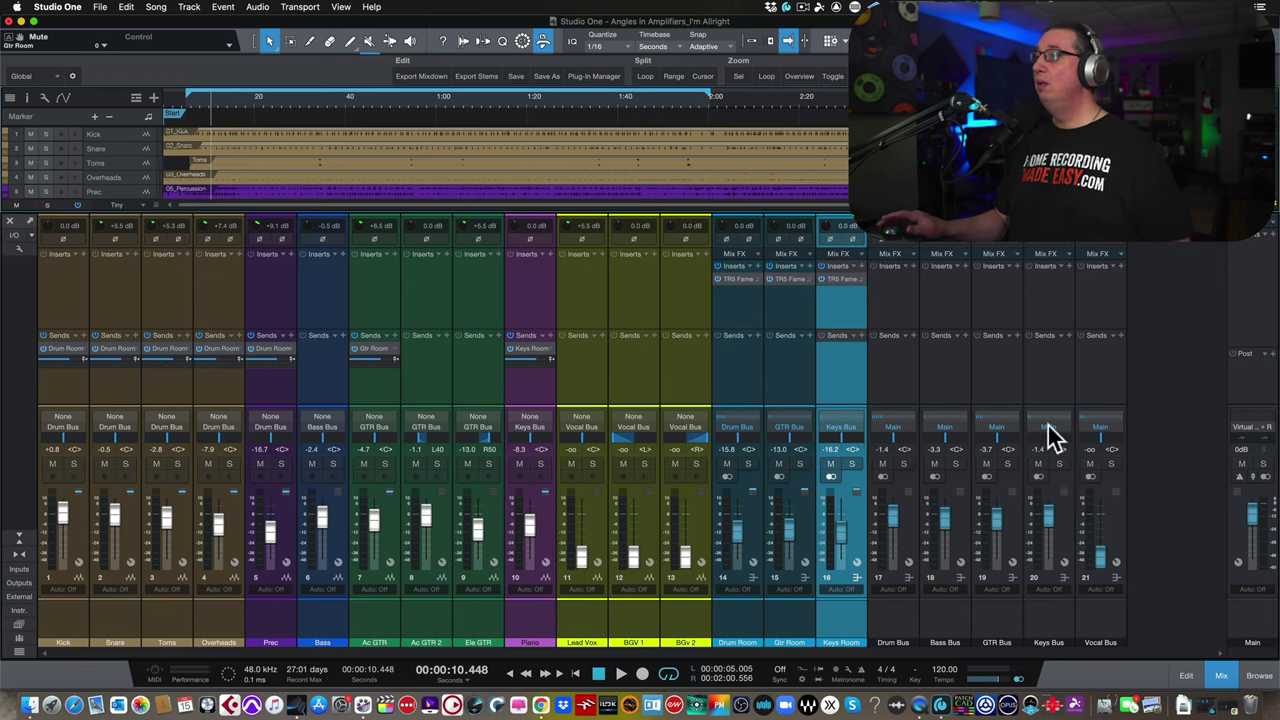
pyautogui.click(1048, 621)
pyautogui.click(1059, 463)
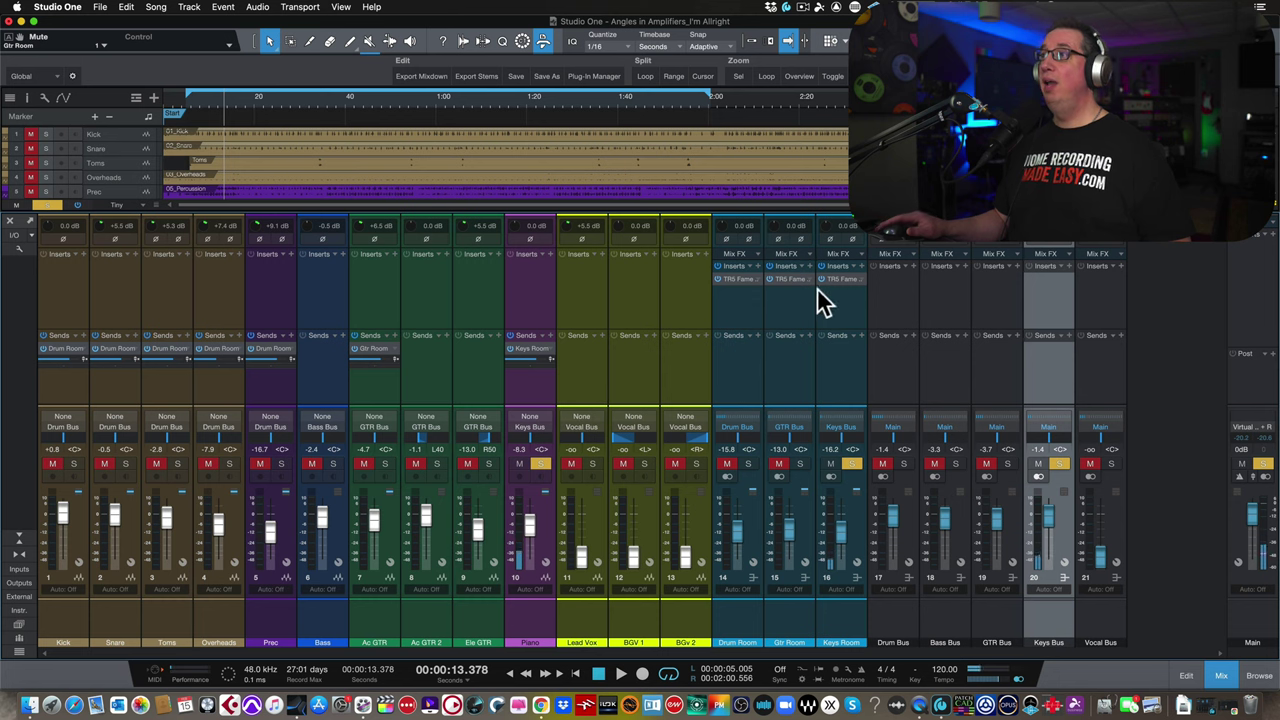
# Step: Open the Keys Room Plate reverb, change its Time knob decay, and play to audition it
pyautogui.click(830, 280)
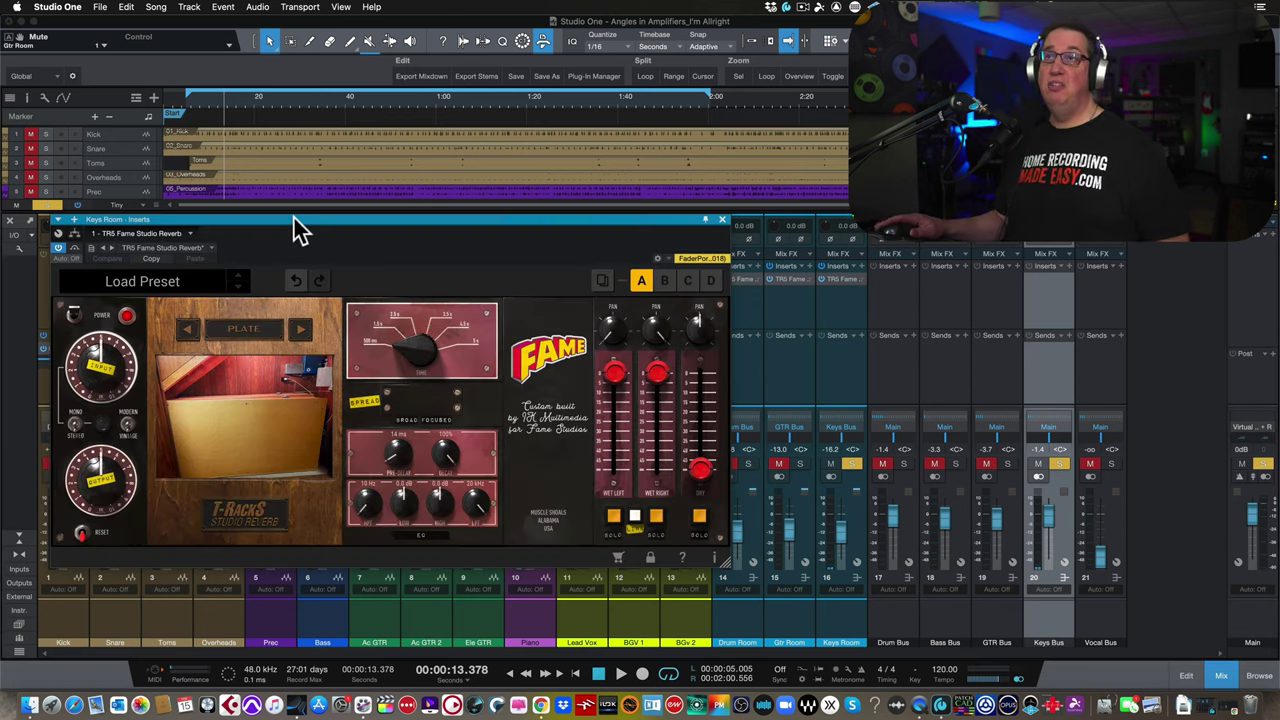
pyautogui.moveTo(293, 215); pyautogui.dragTo(290, 203)
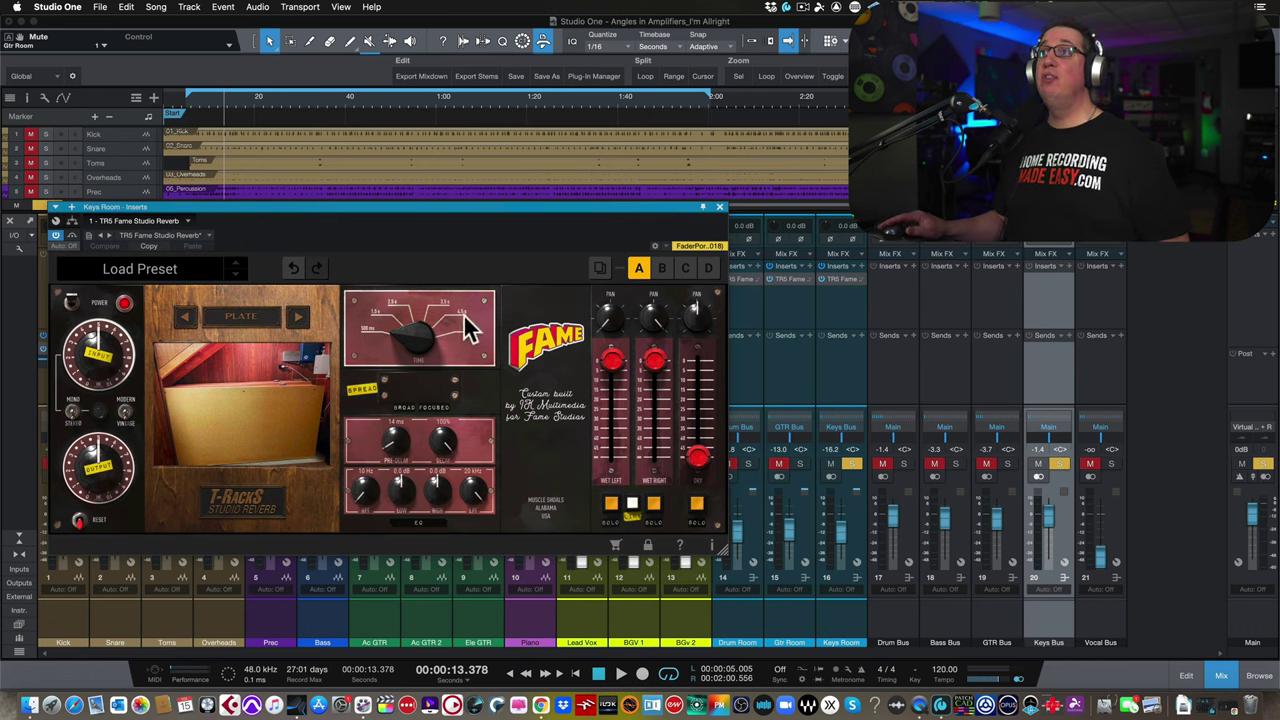
pyautogui.press('space')
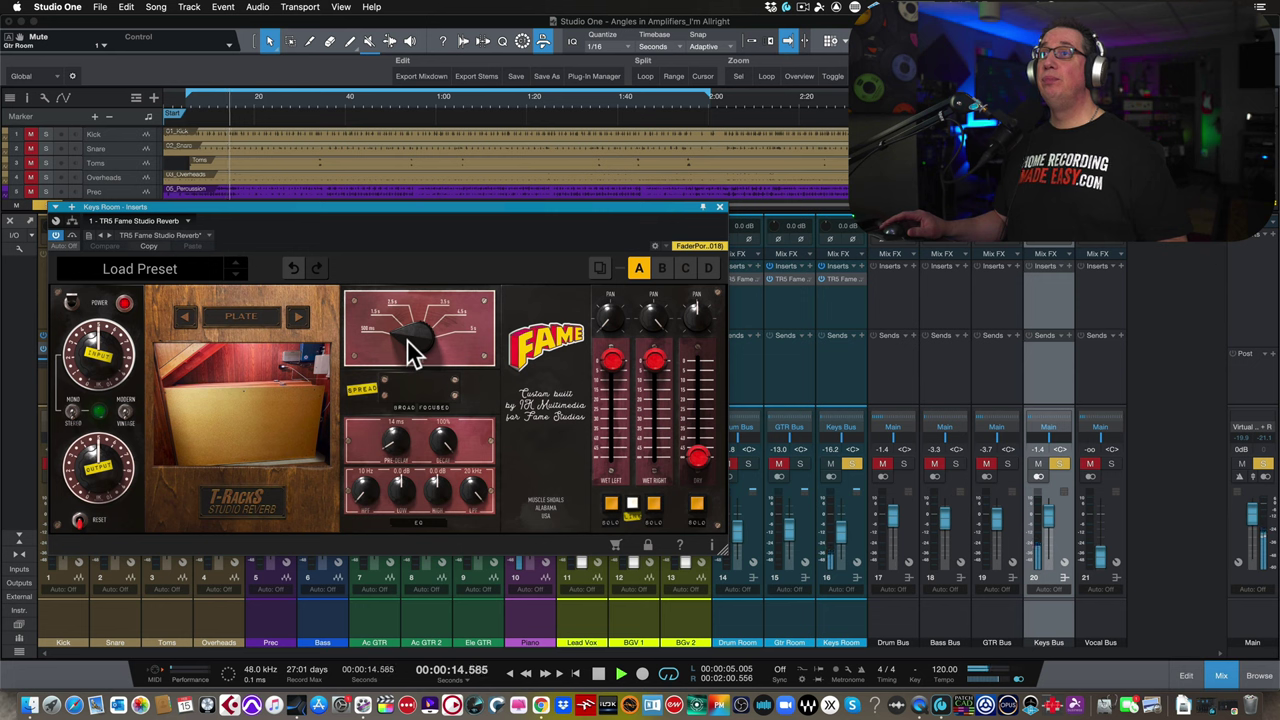
pyautogui.moveTo(415, 350); pyautogui.dragTo(417, 148)
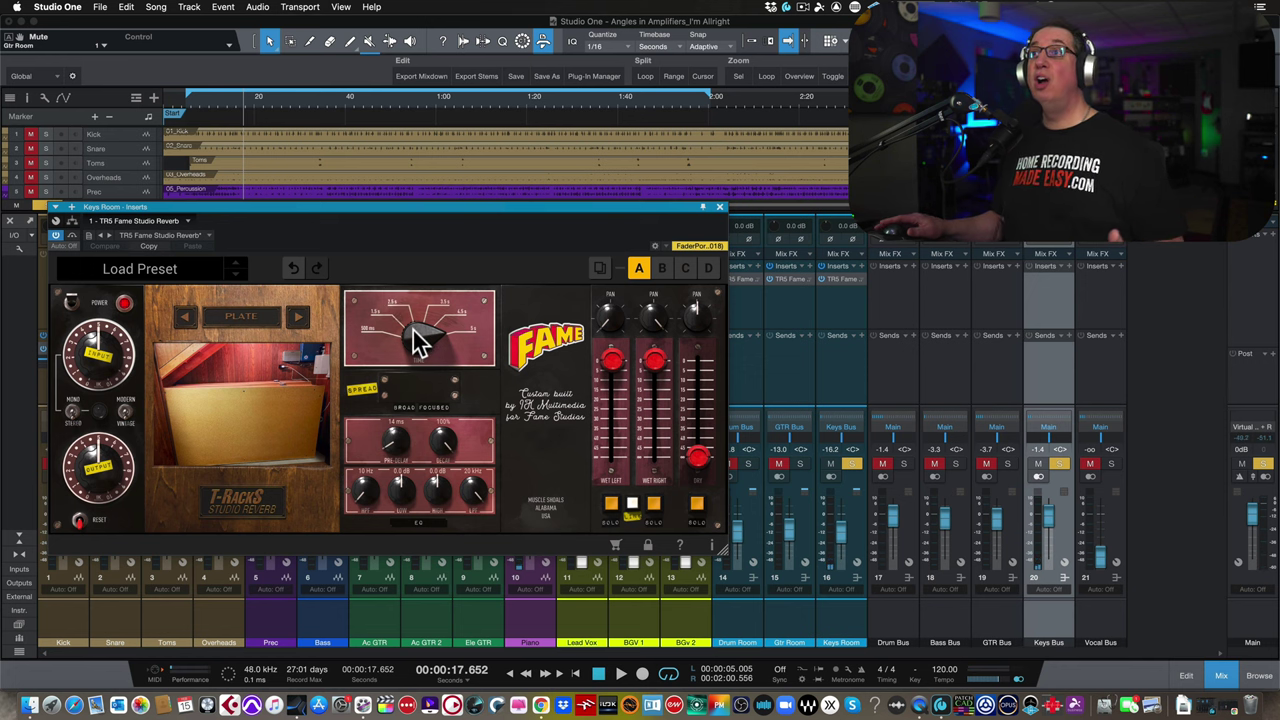
pyautogui.moveTo(414, 337); pyautogui.dragTo(400, 430)
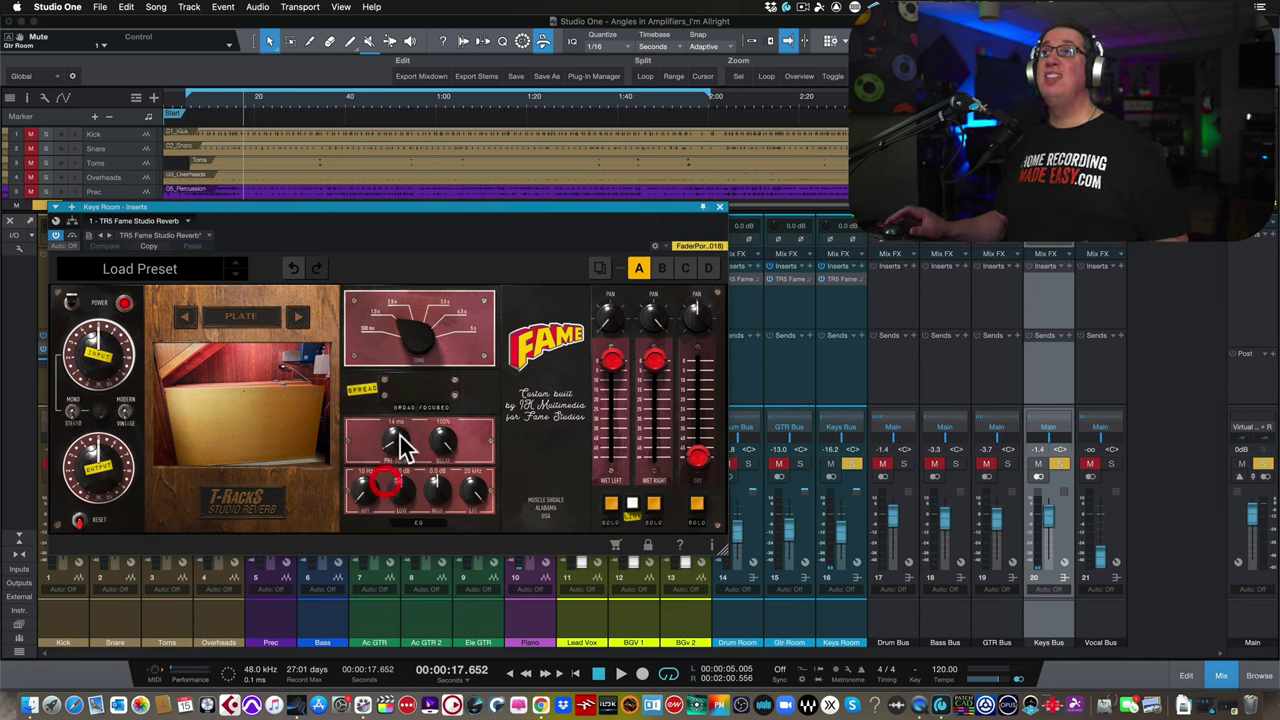
pyautogui.press('space')
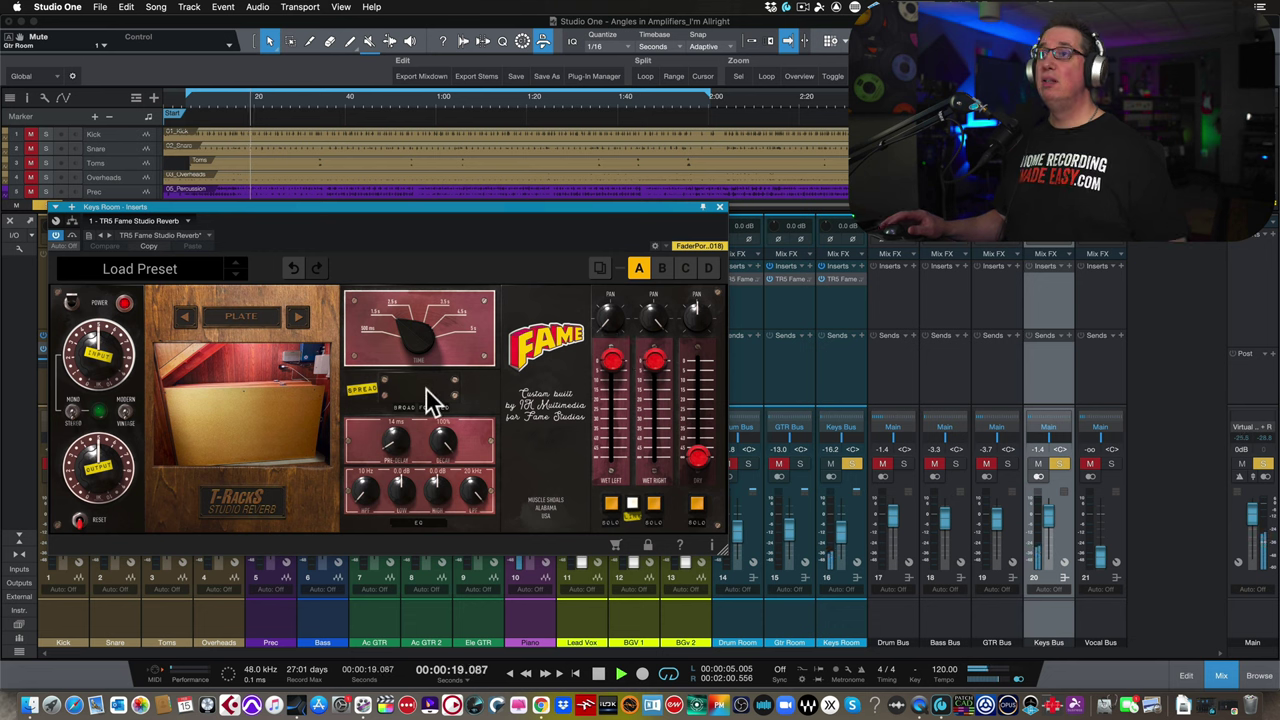
pyautogui.moveTo(465, 218); pyautogui.dragTo(470, 200)
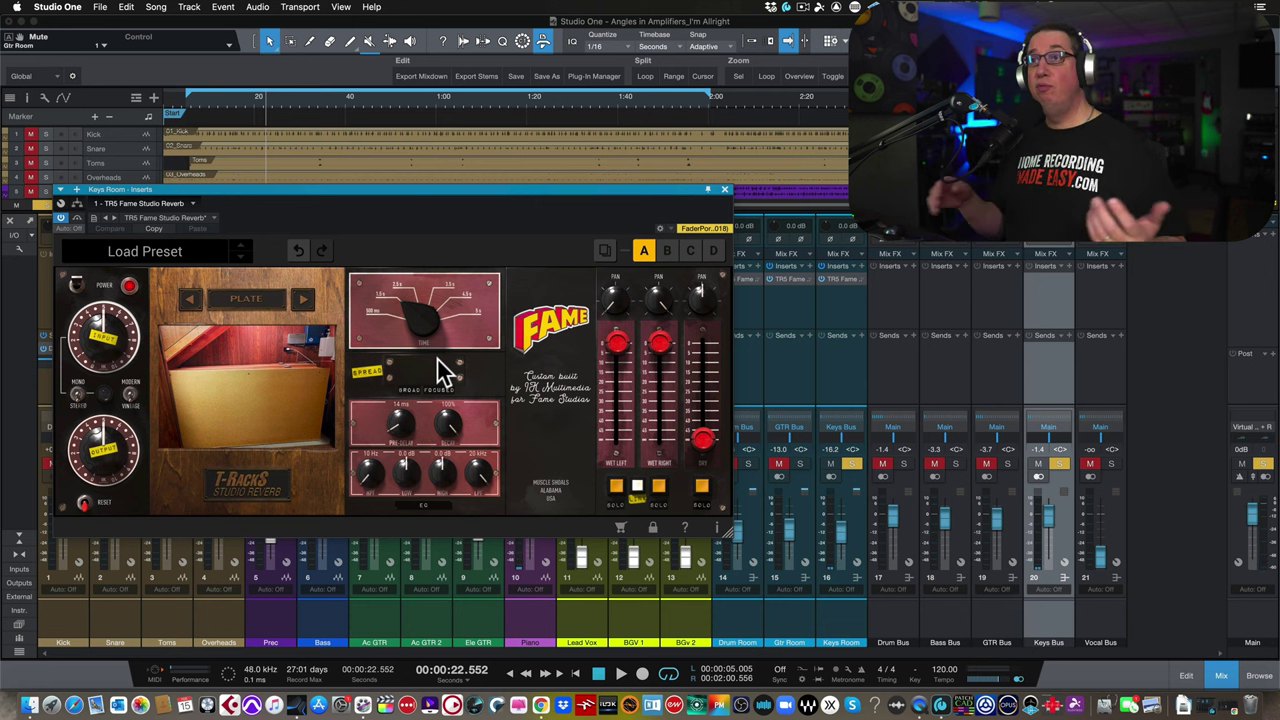
pyautogui.press('space')
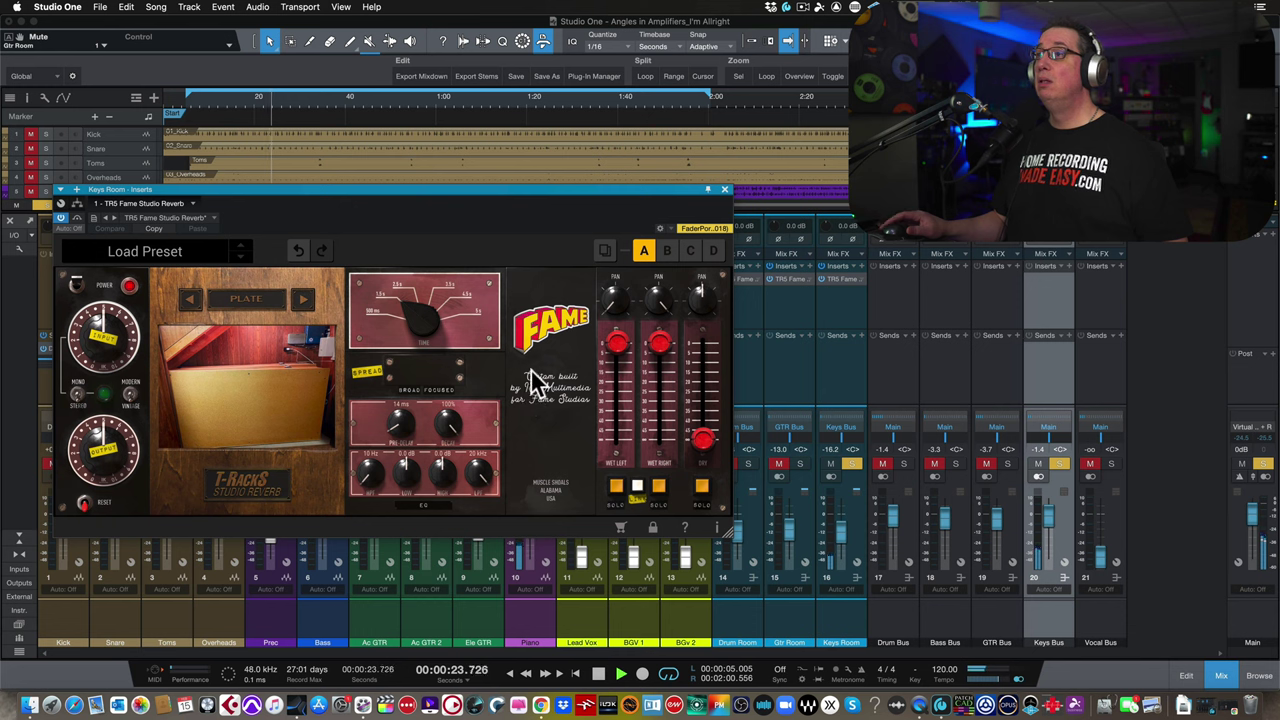
# Step: Load Studio A Live on the Keys Room reverb with the source position aimed at Organ/Keys
pyautogui.press('space')
pyautogui.click(253, 301)
pyautogui.click(262, 382)
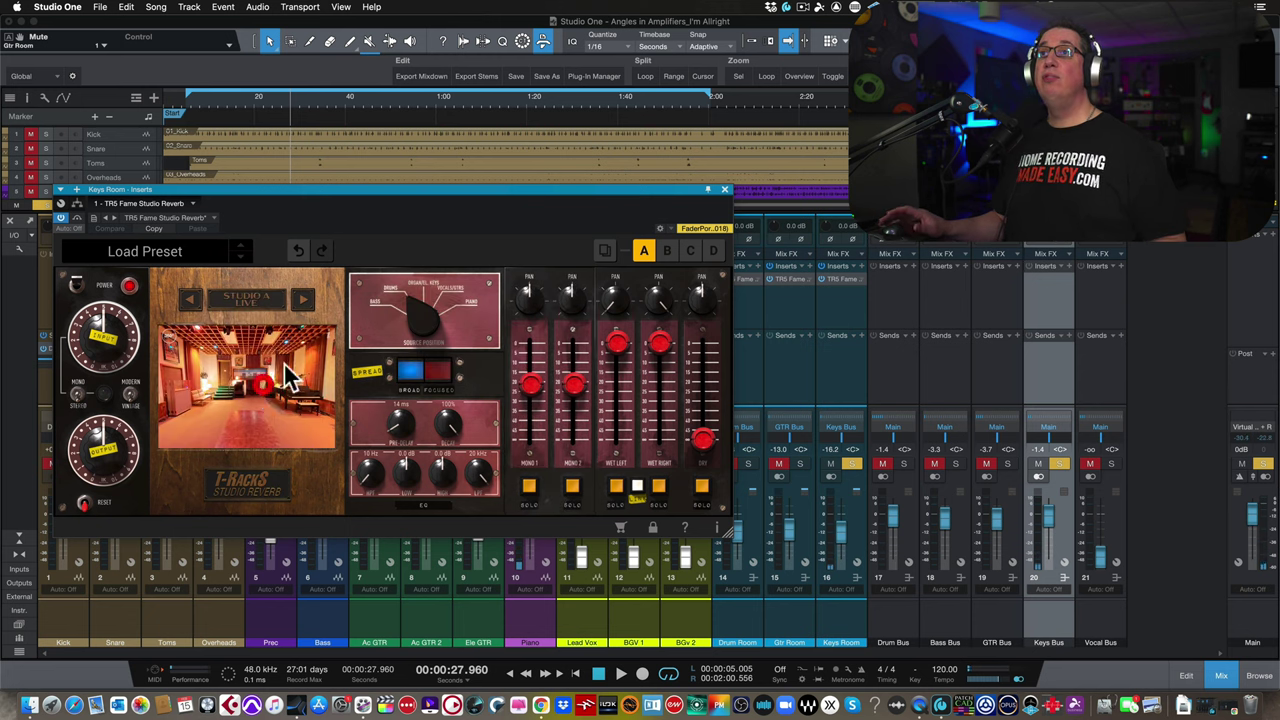
pyautogui.click(416, 288)
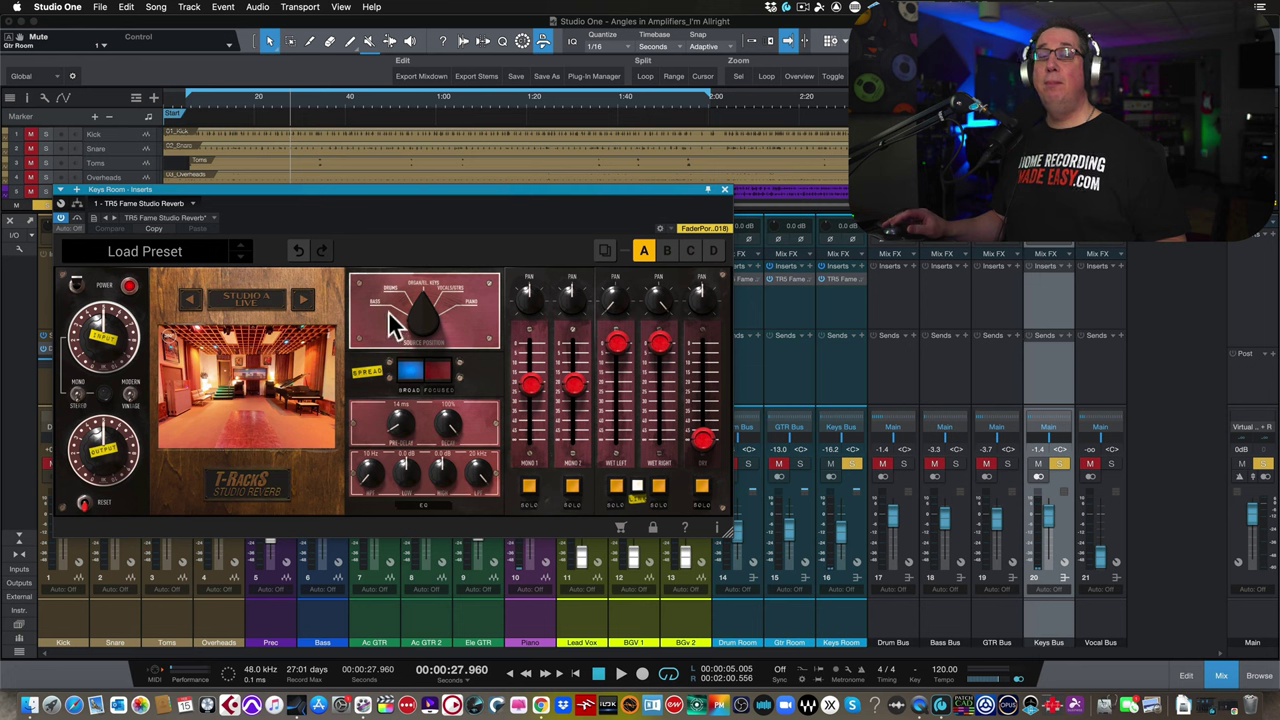
pyautogui.press('space')
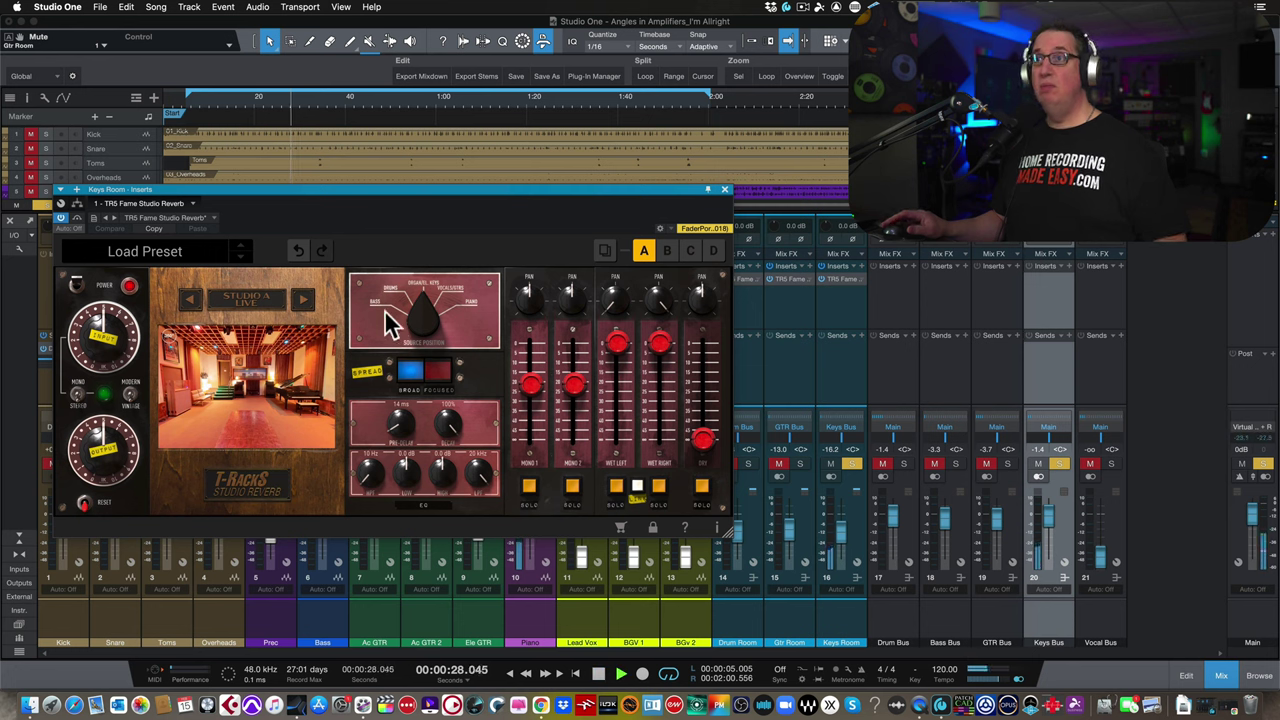
# Step: Try Focused spread, return to Broad, and raise Keys Room to -12.1 dB
pyautogui.click(430, 376)
pyautogui.click(410, 377)
pyautogui.moveTo(843, 543); pyautogui.dragTo(840, 524)
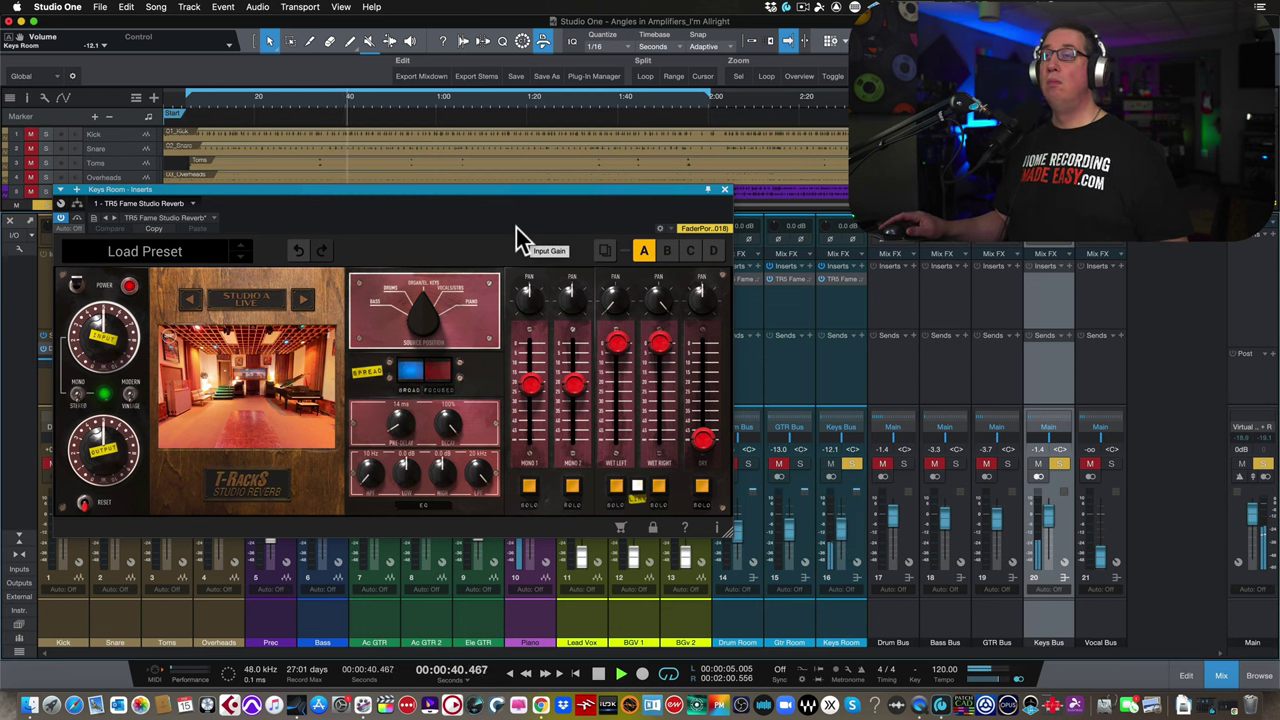
pyautogui.press('space')
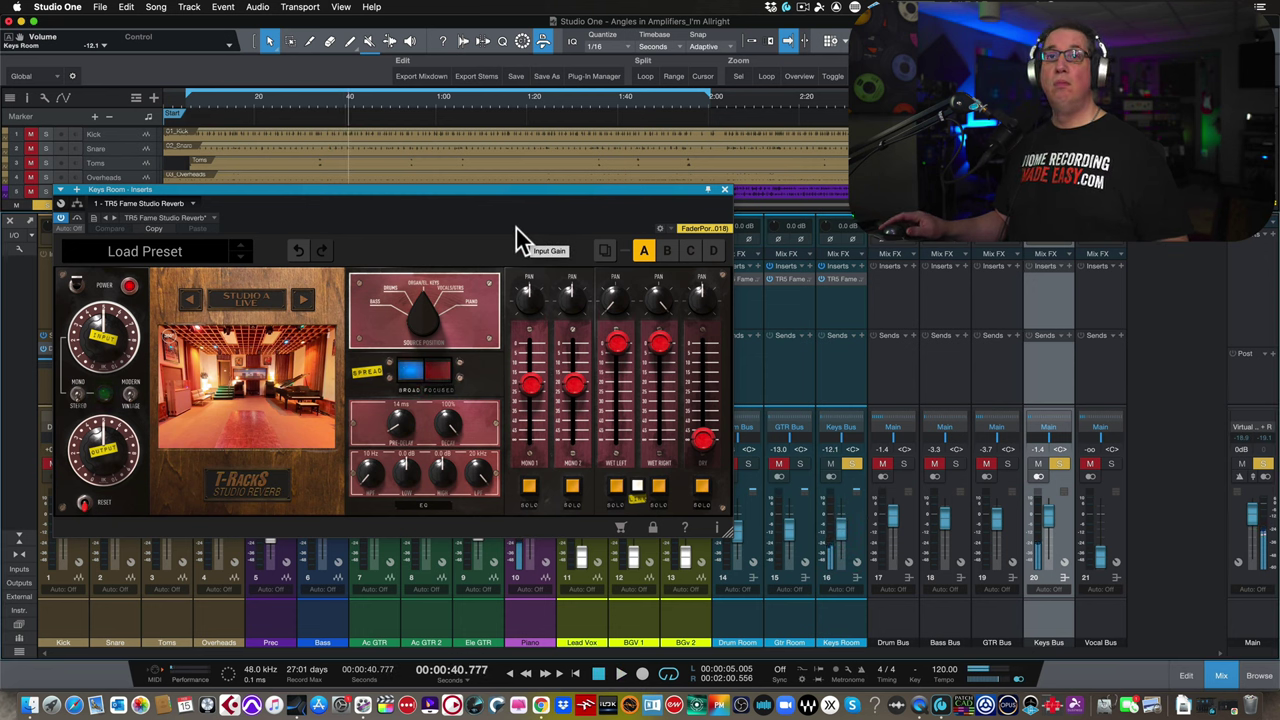
# Step: Close the Keys Room reverb, clear all mutes and solos, and select the Drum, Gtr and Keys Room channels
pyautogui.click(724, 190)
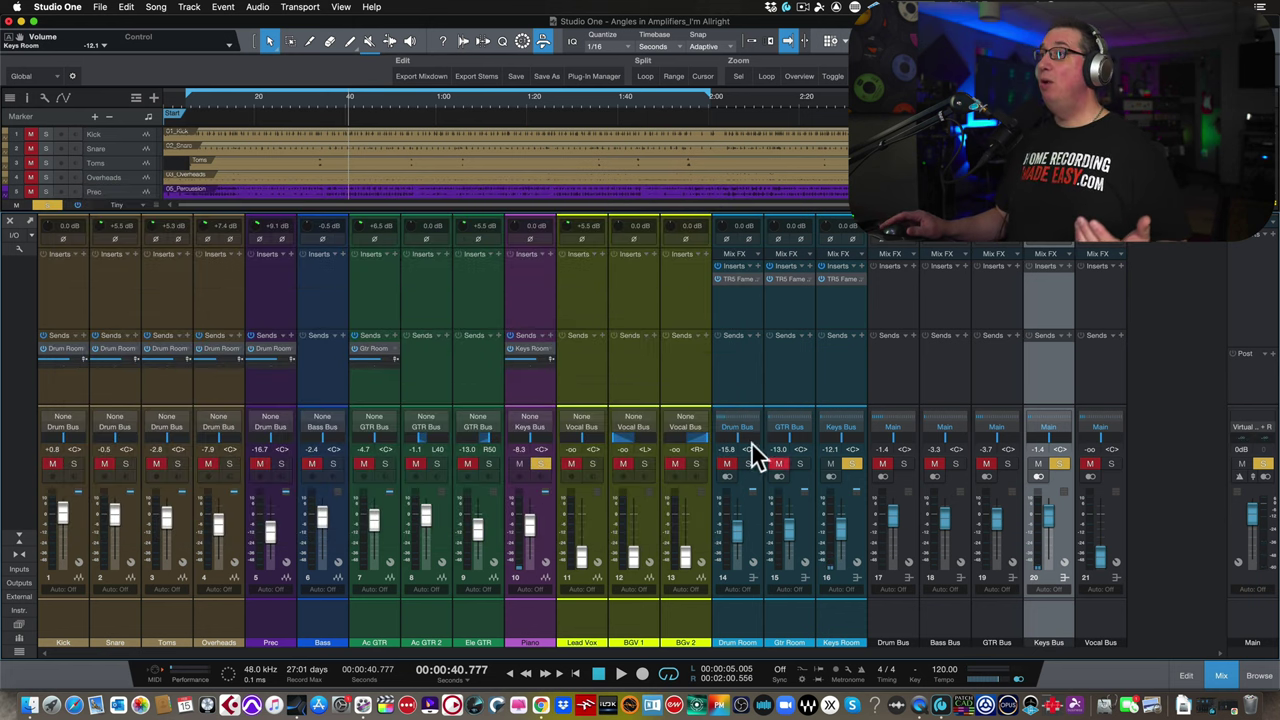
pyautogui.click(44, 204)
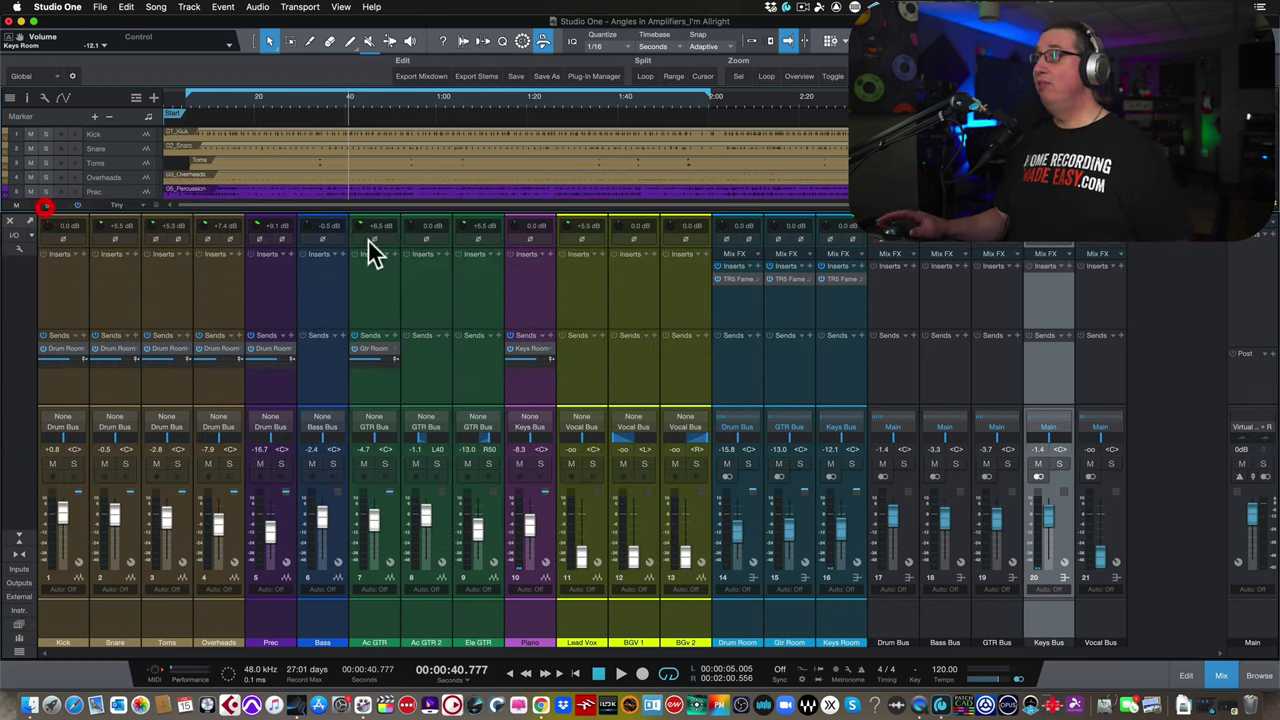
pyautogui.click(940, 615)
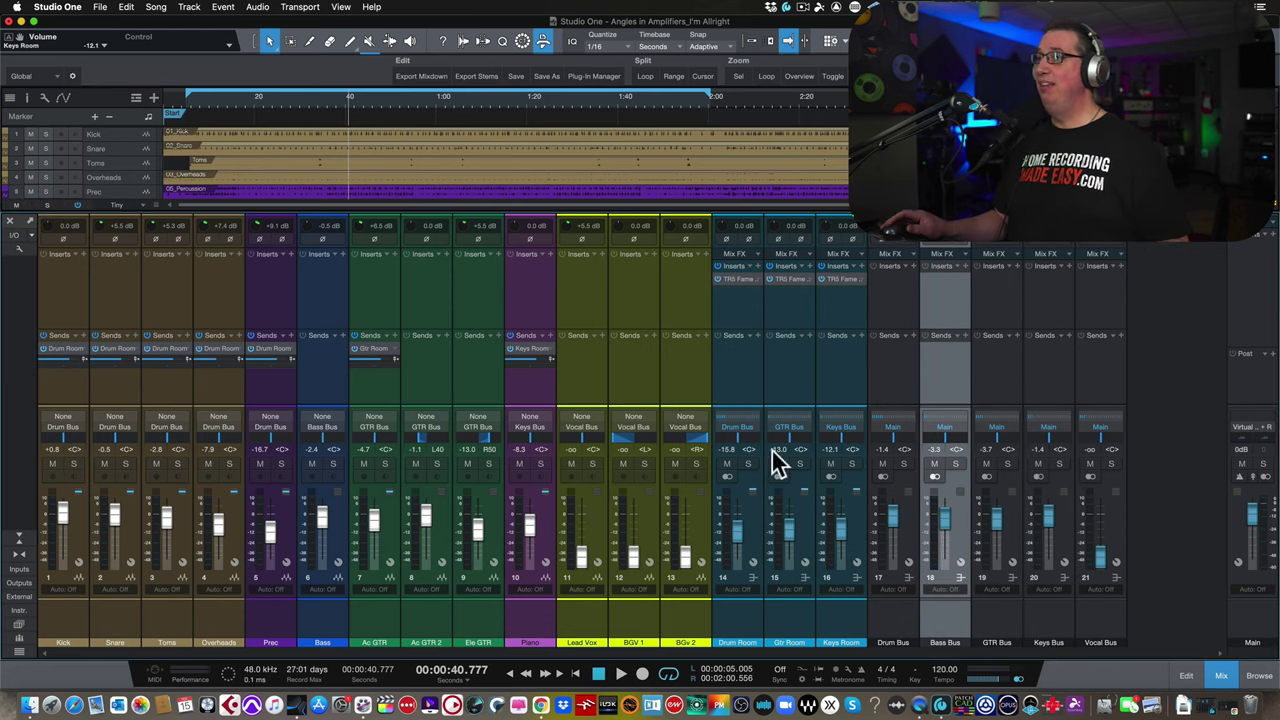
pyautogui.click(746, 390)
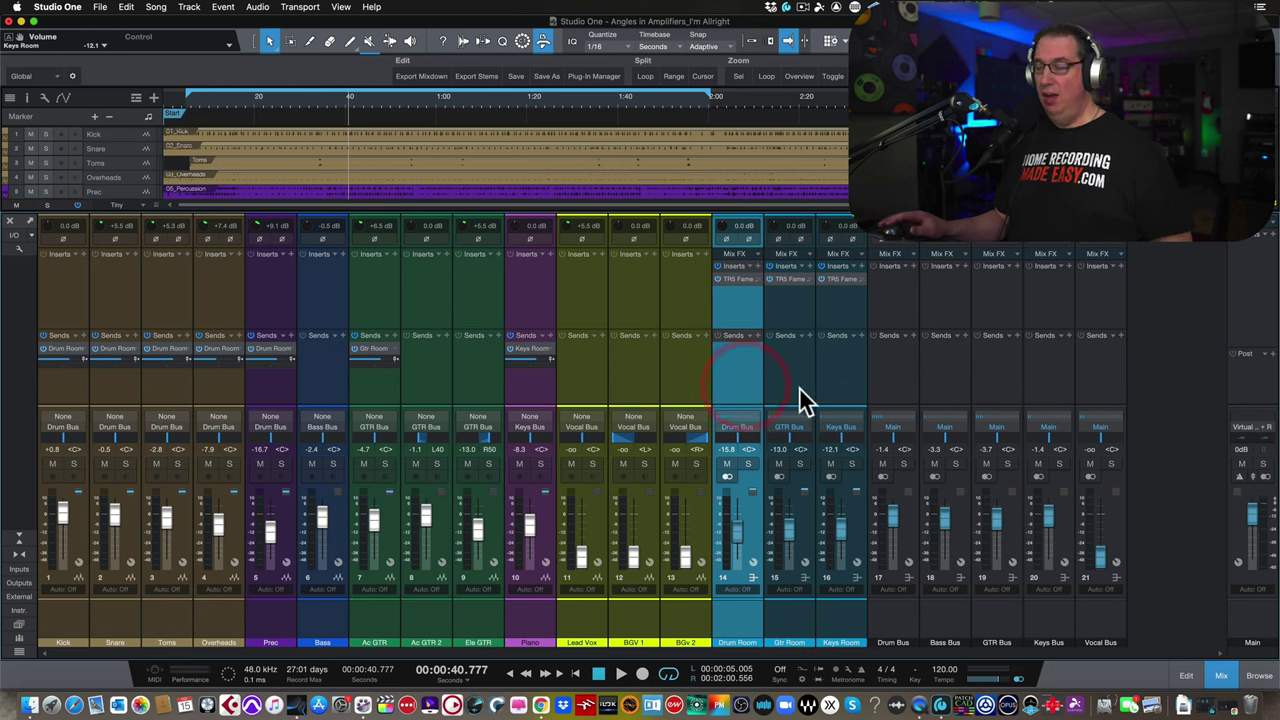
pyautogui.keyDown('shift'); pyautogui.click(845, 390); pyautogui.keyUp('shift')
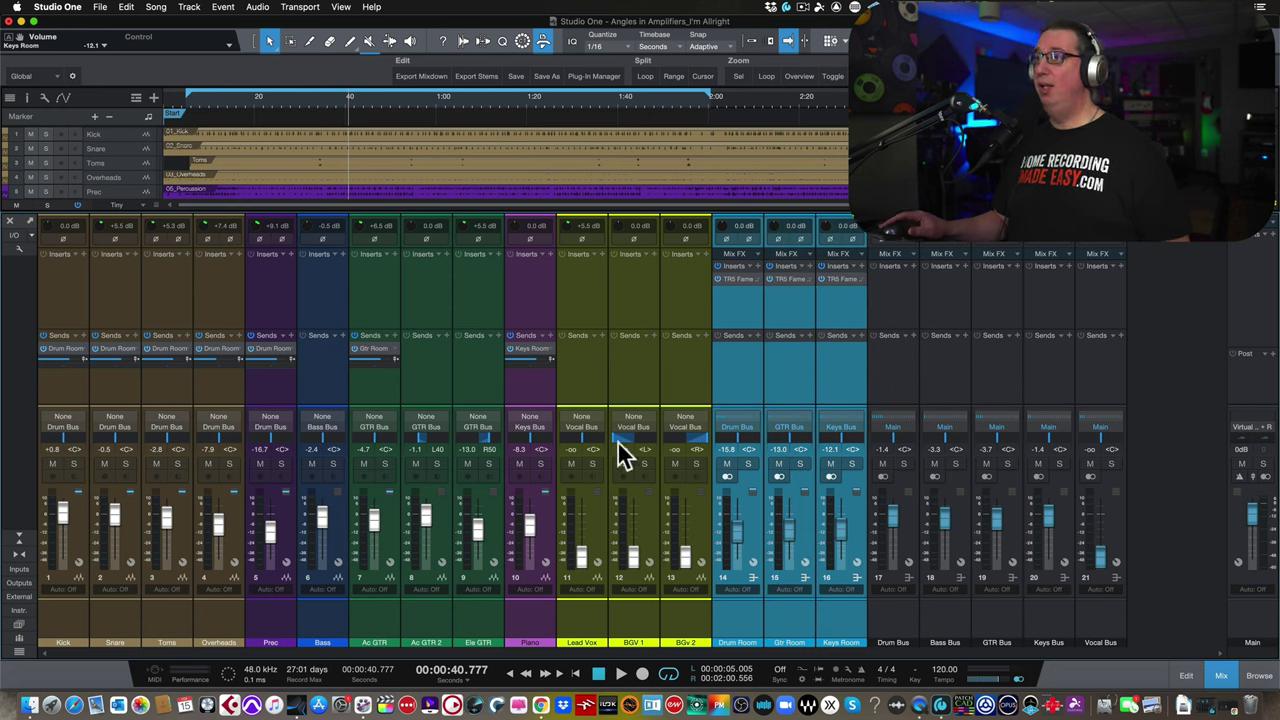
# Step: Compare the mix with the three room reverb buses muted and unmuted during playback
pyautogui.click(731, 465)
pyautogui.click(731, 465)
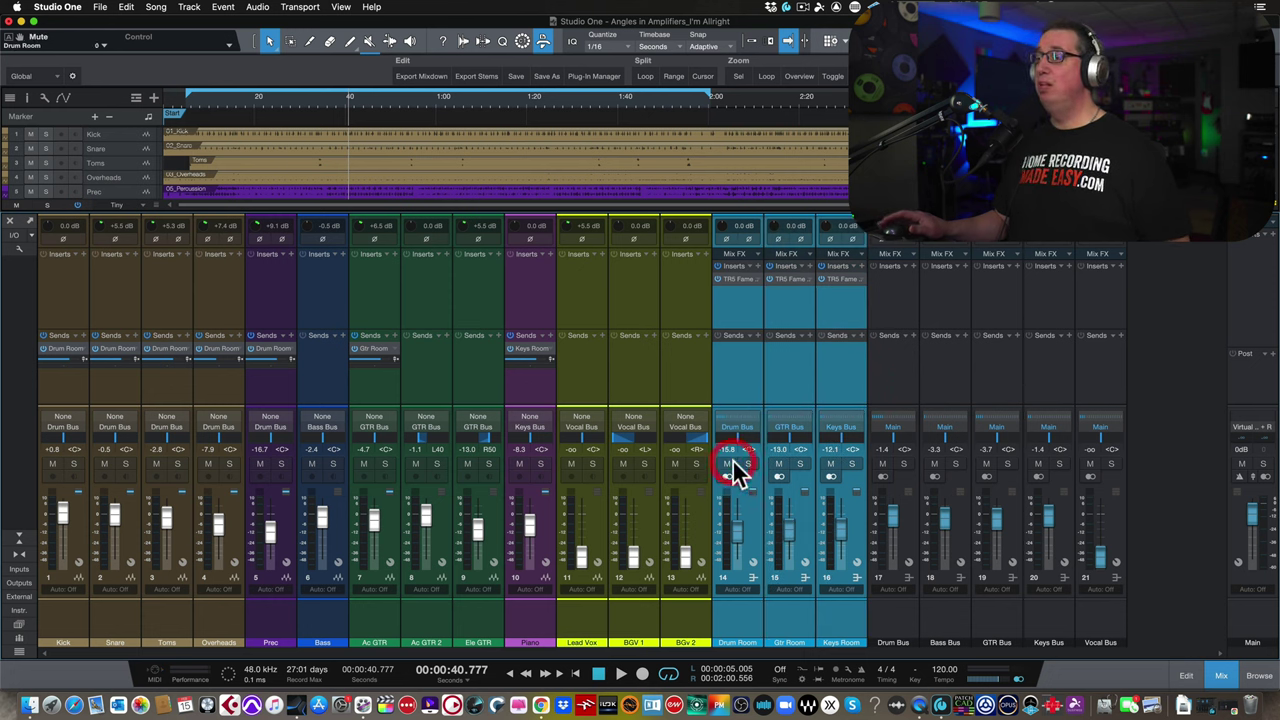
pyautogui.click(747, 464)
pyautogui.click(731, 465)
pyautogui.click(727, 464)
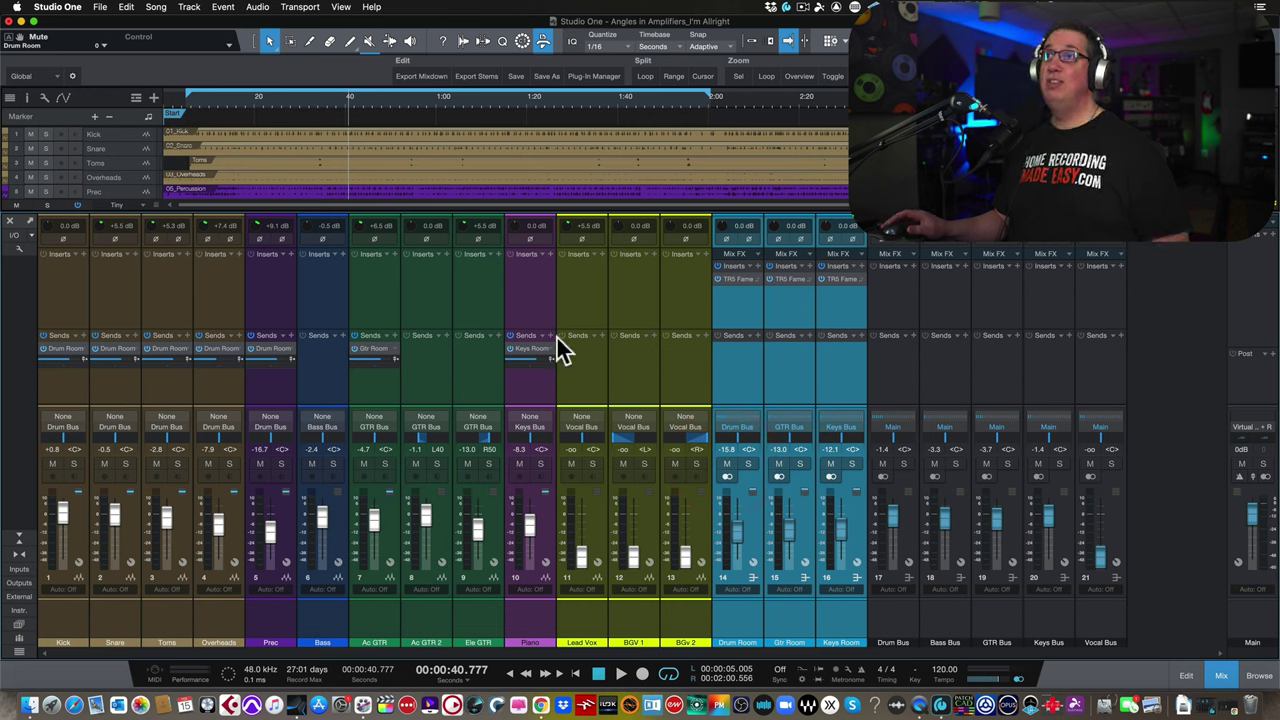
pyautogui.press('space')
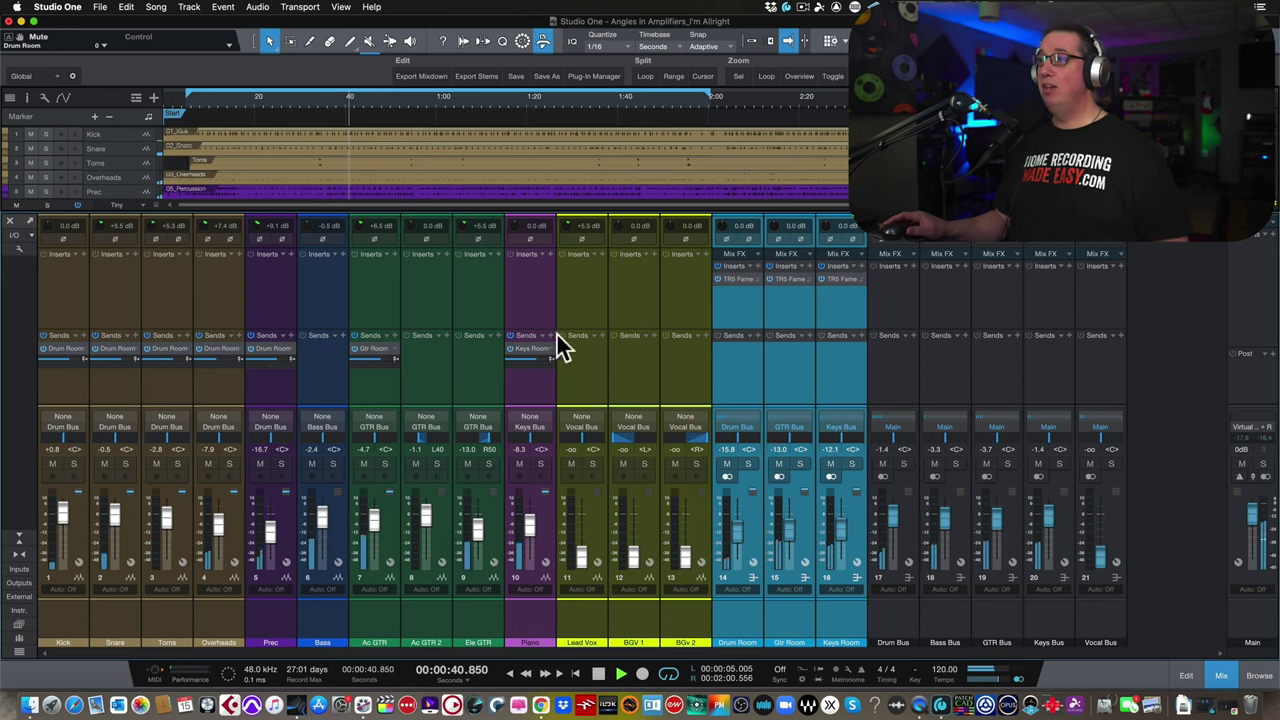
pyautogui.click(726, 464)
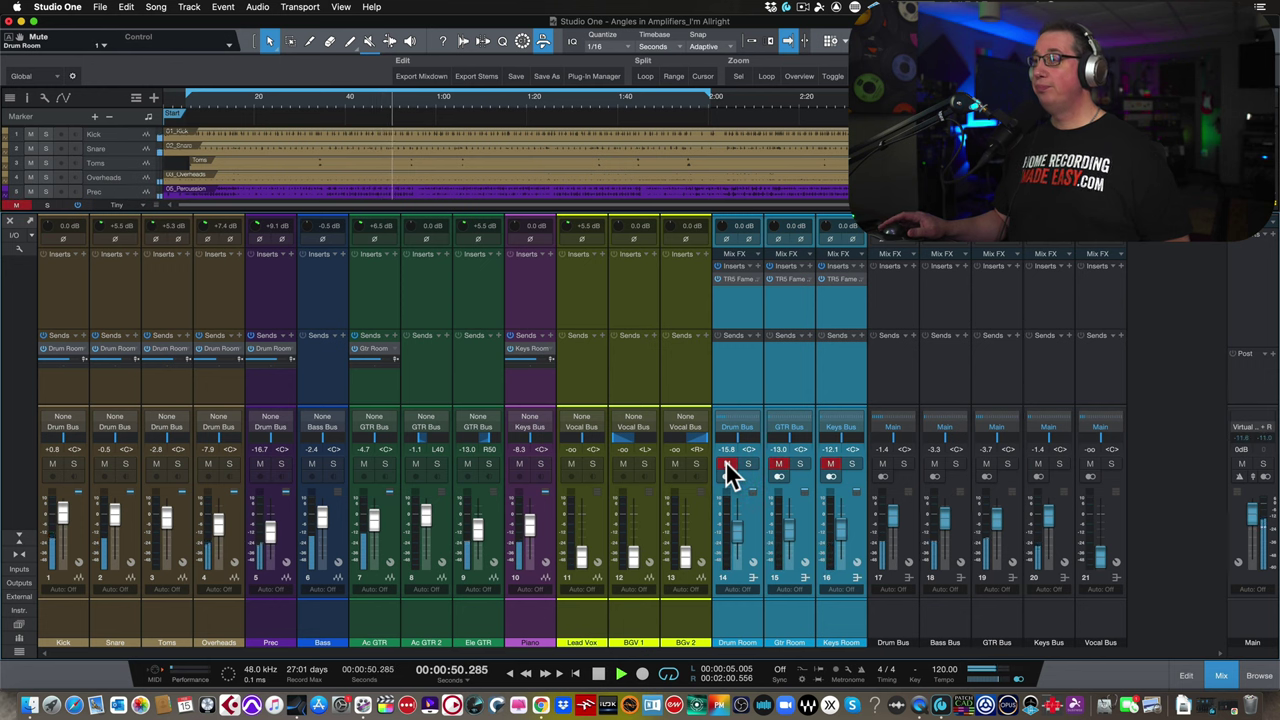
pyautogui.click(729, 467)
# Step: Lower the three room buses together by 5.5 dB and compare, leaving them muted
pyautogui.moveTo(840, 528); pyautogui.dragTo(845, 548)
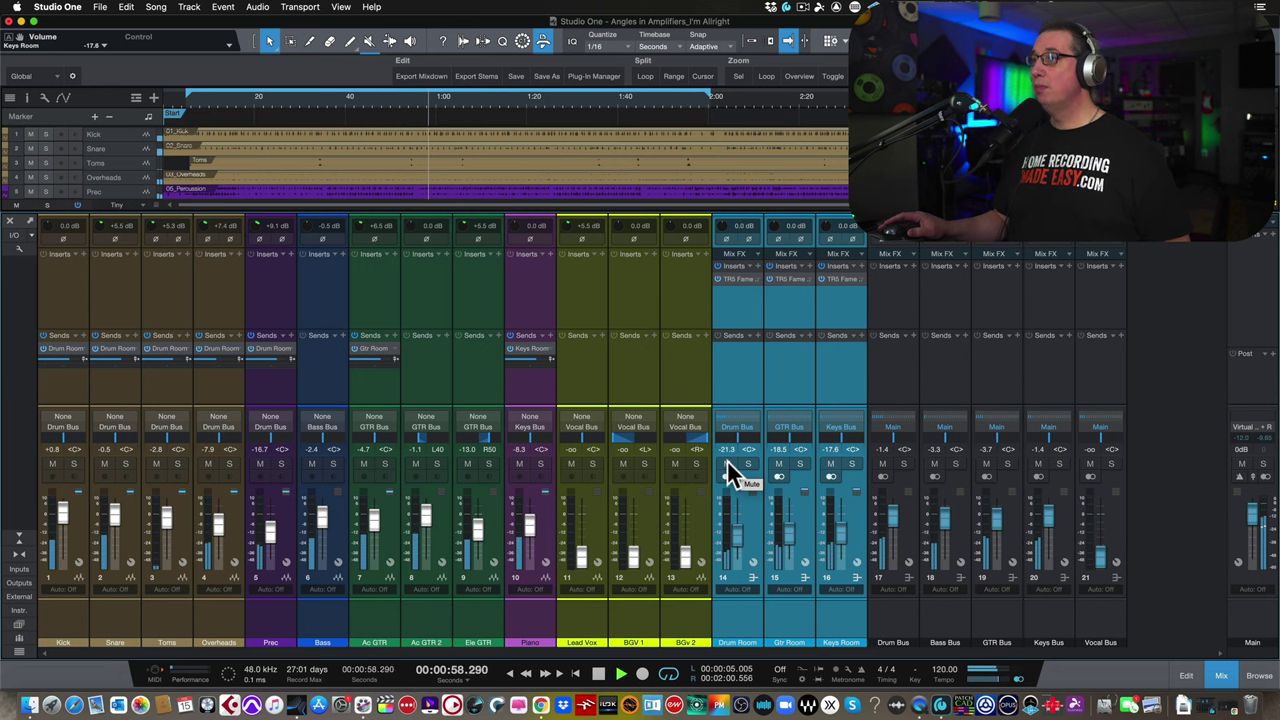
pyautogui.click(727, 463)
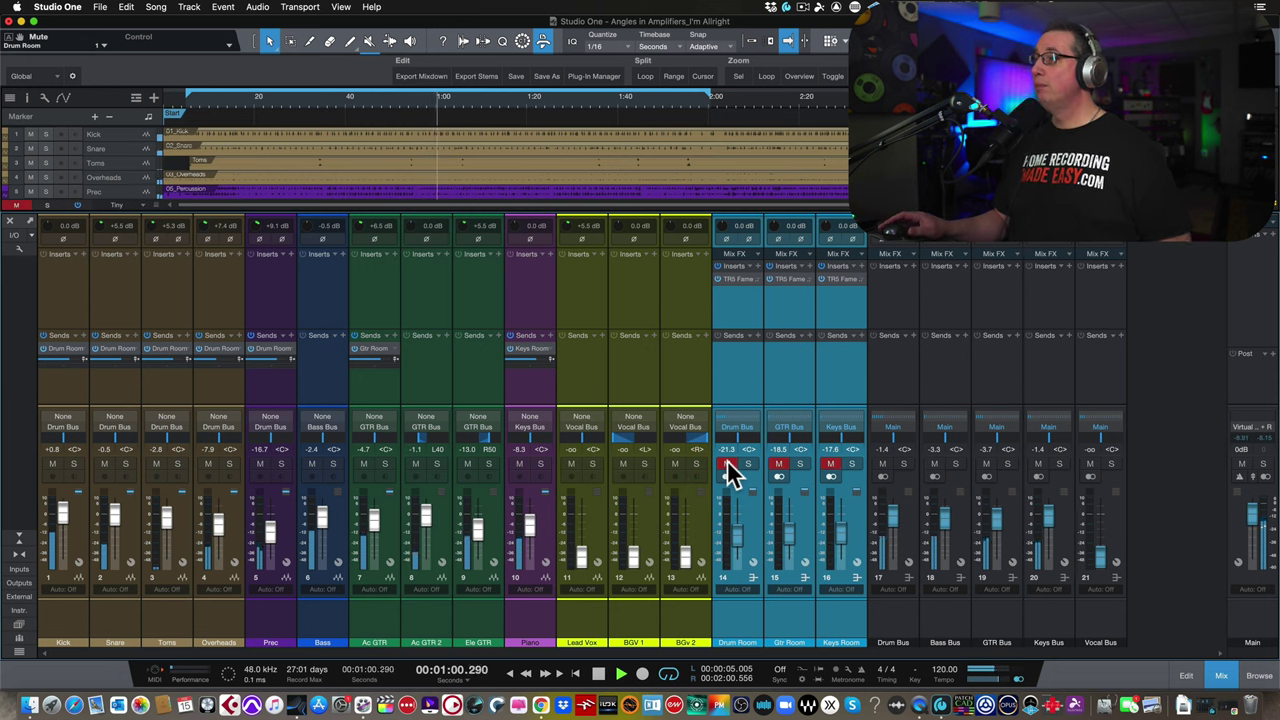
pyautogui.click(727, 463)
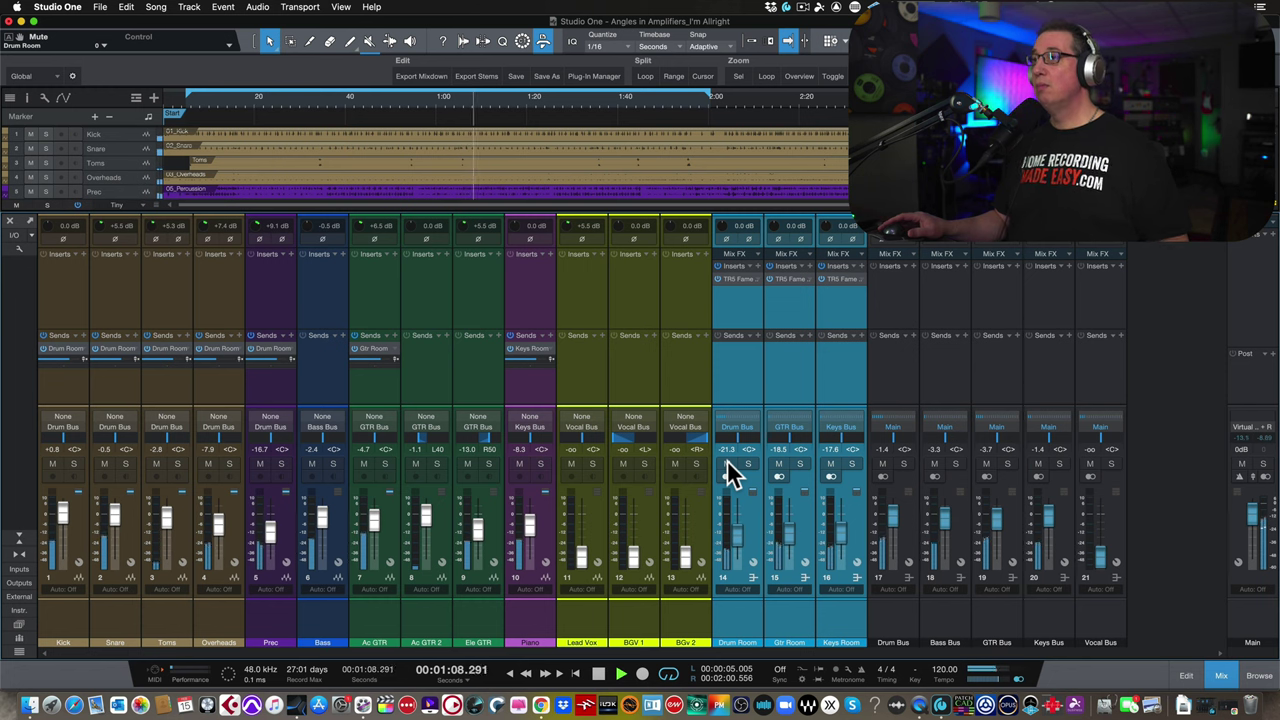
pyautogui.click(727, 464)
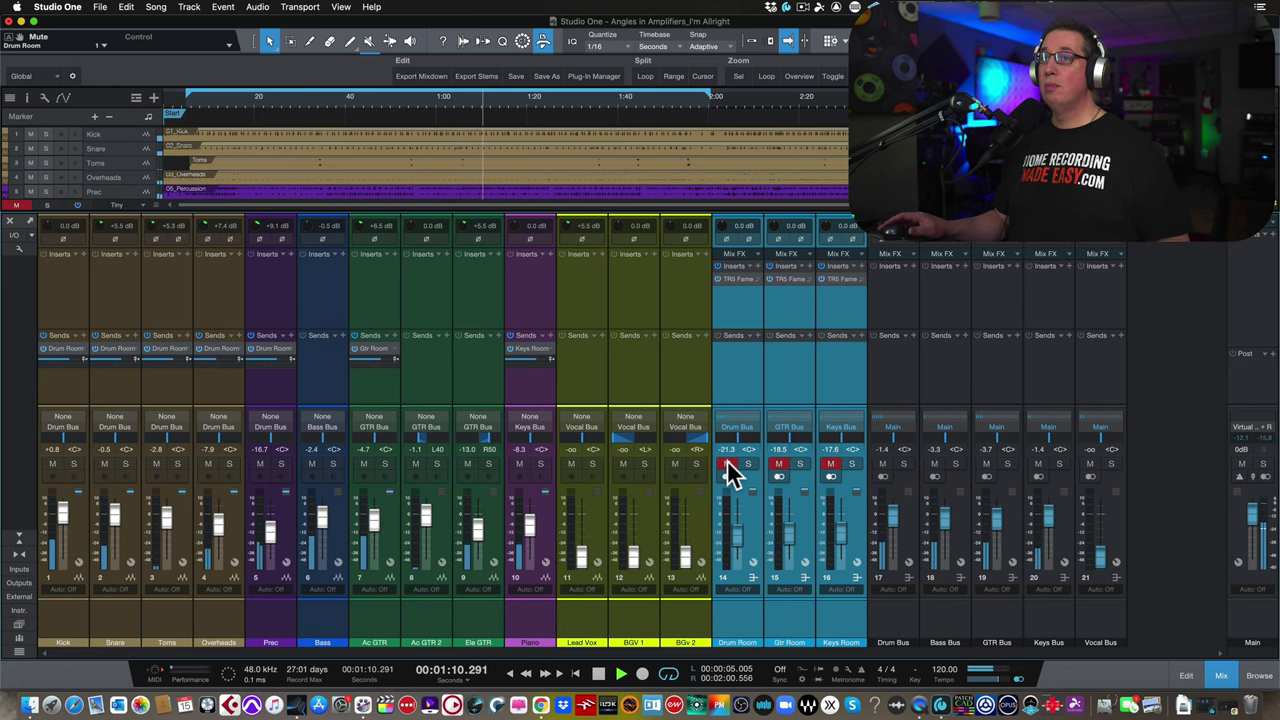
# Step: Reopen the Drum Room Fame reverb and lower the room buses to -23.1, -20.4 and -19.5 dB
pyautogui.click(727, 464)
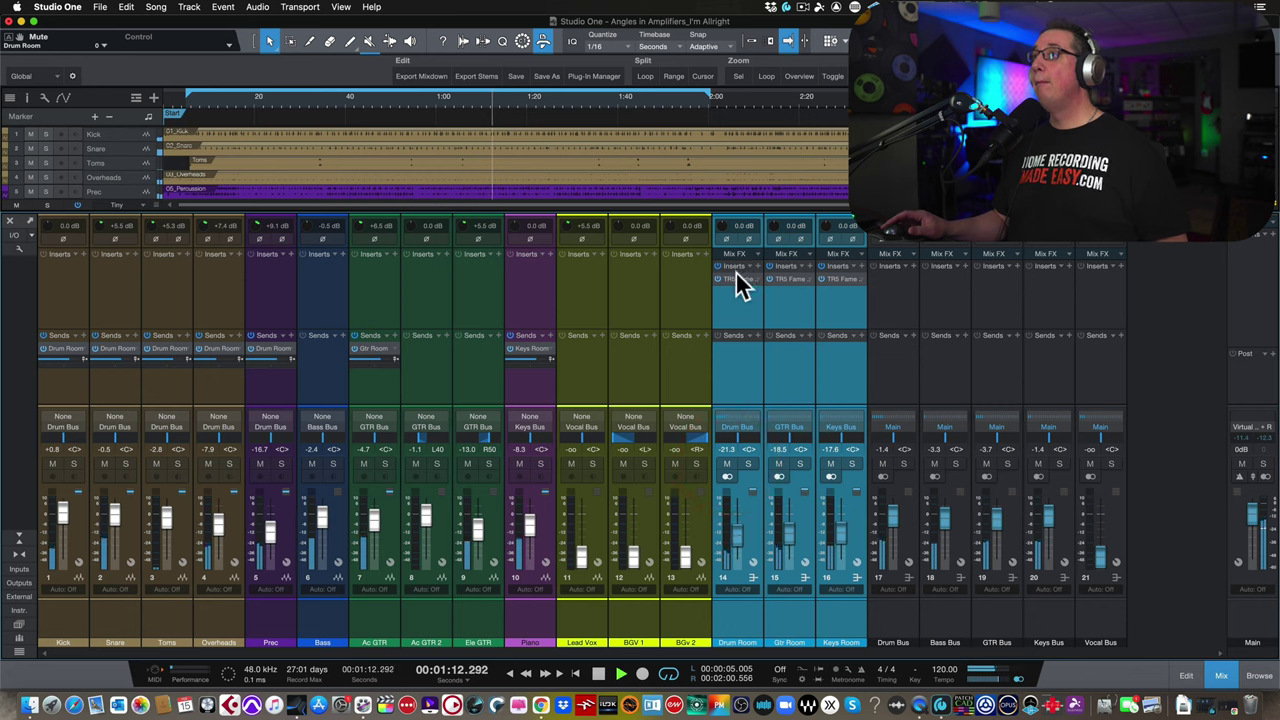
pyautogui.click(737, 278)
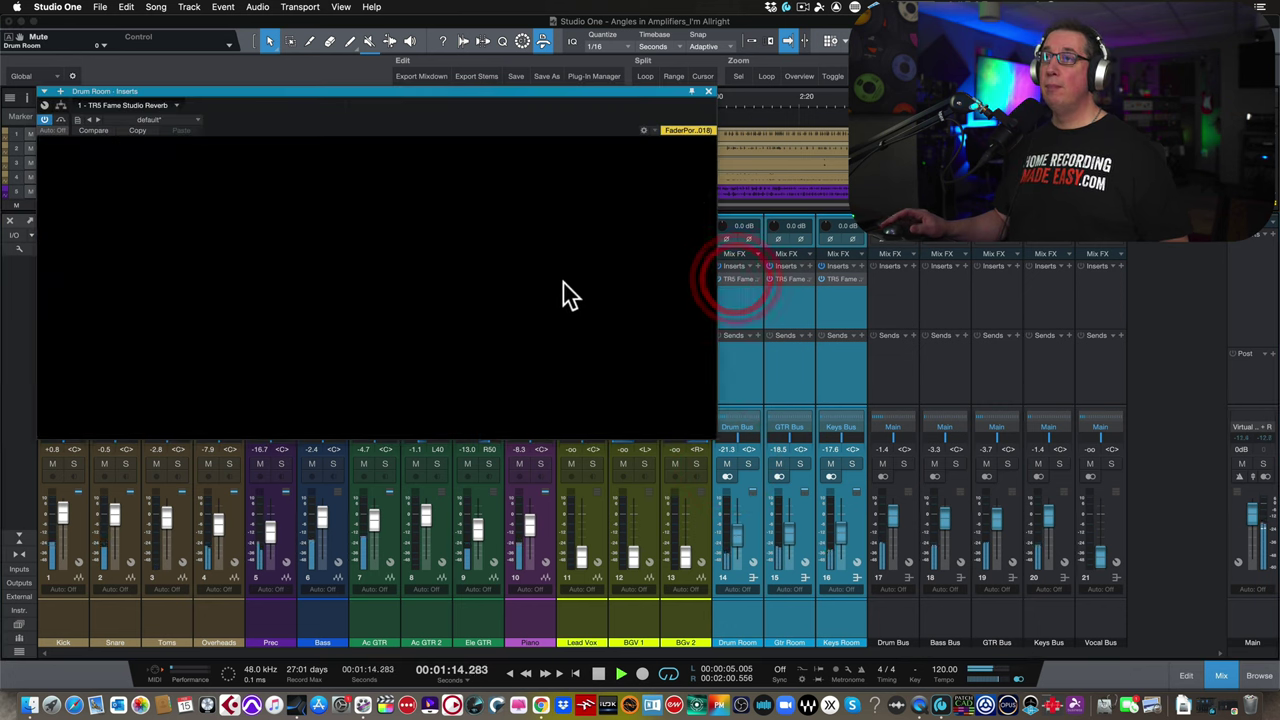
pyautogui.click(728, 464)
pyautogui.click(729, 466)
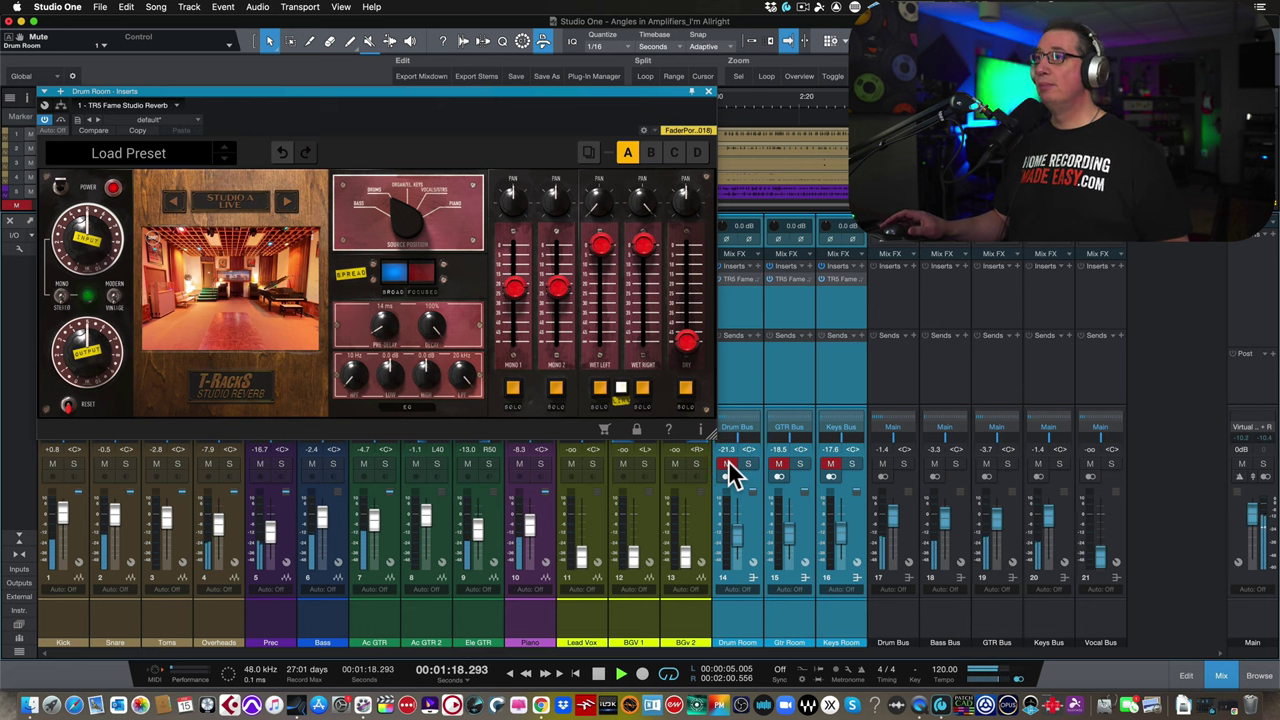
pyautogui.moveTo(836, 538); pyautogui.dragTo(843, 545)
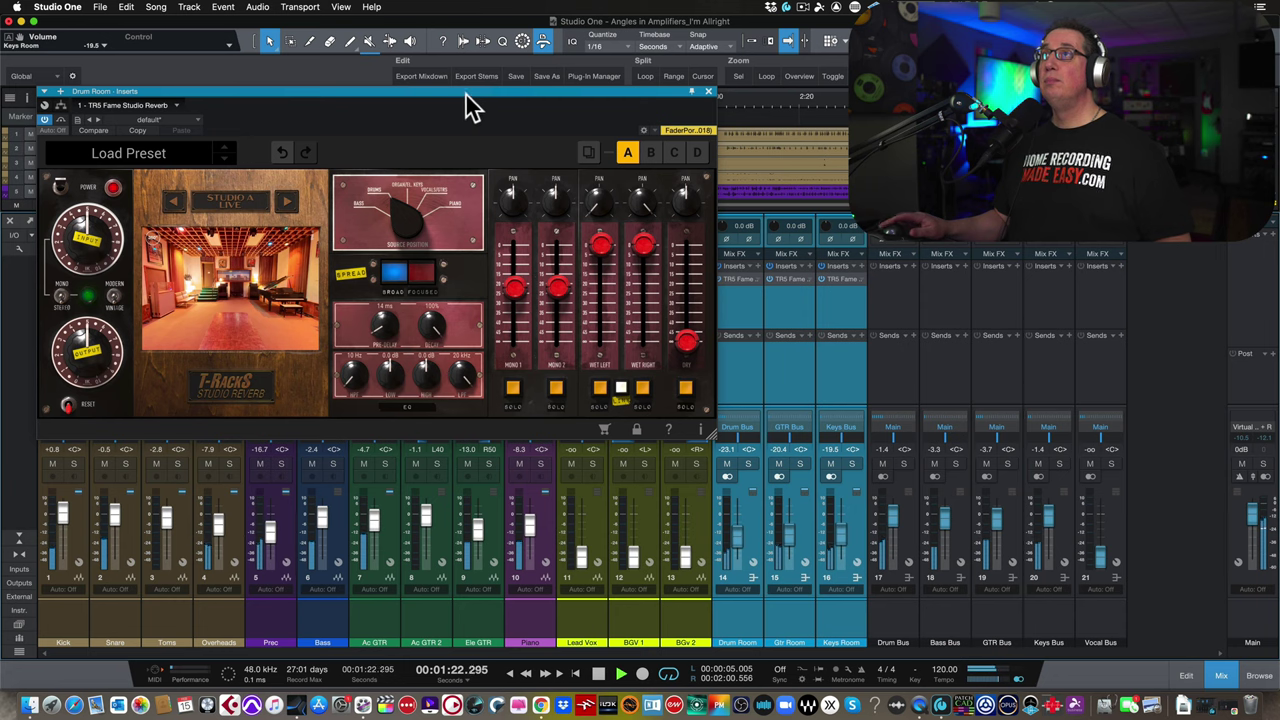
pyautogui.moveTo(466, 106); pyautogui.dragTo(450, 139)
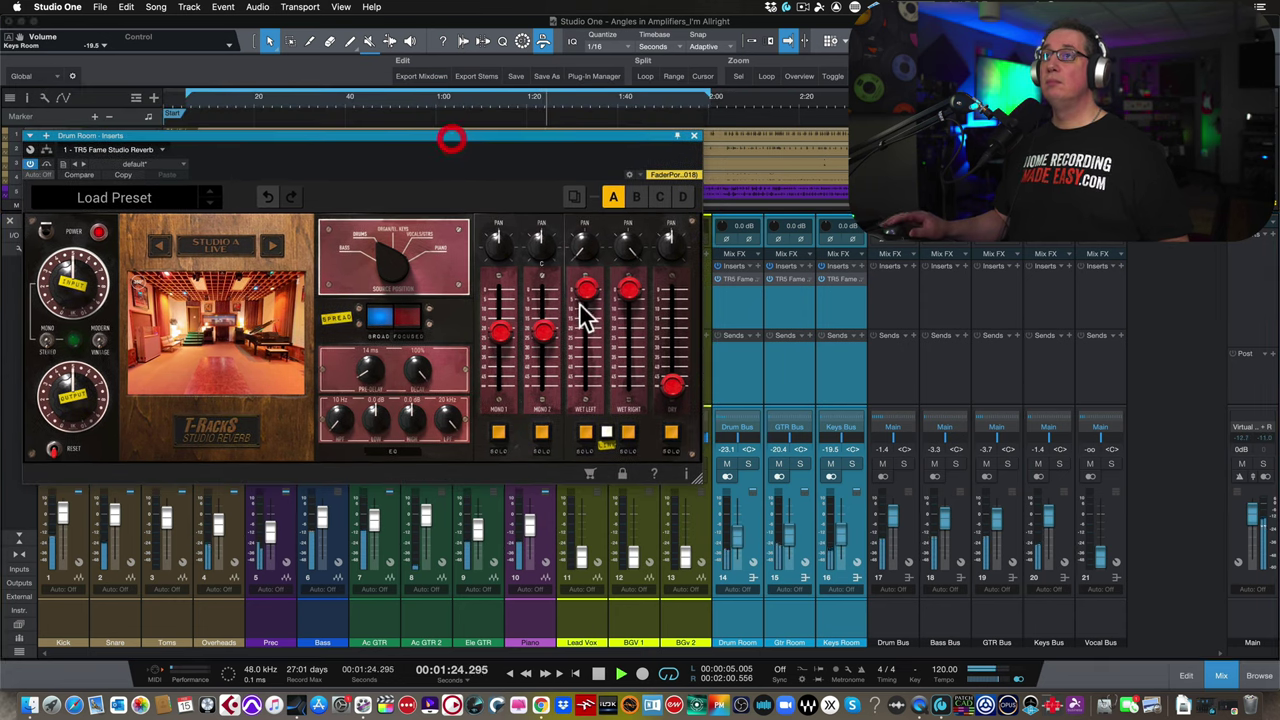
pyautogui.click(726, 463)
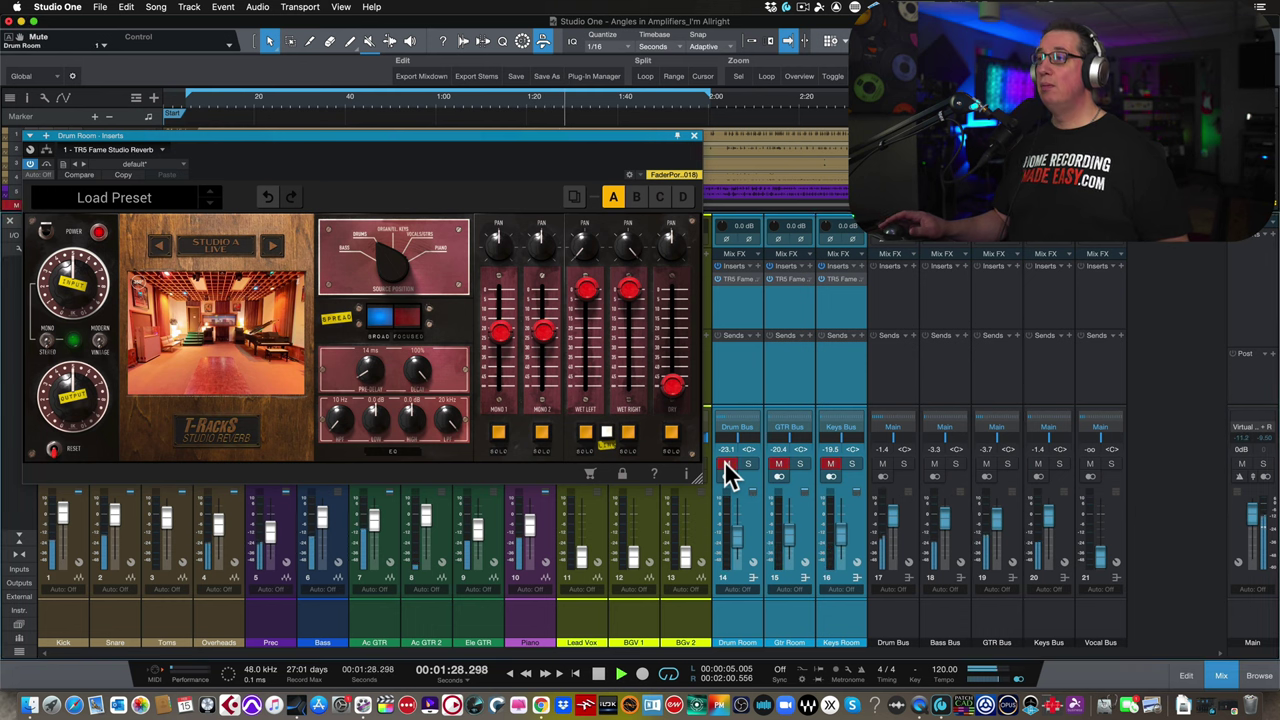
pyautogui.click(726, 463)
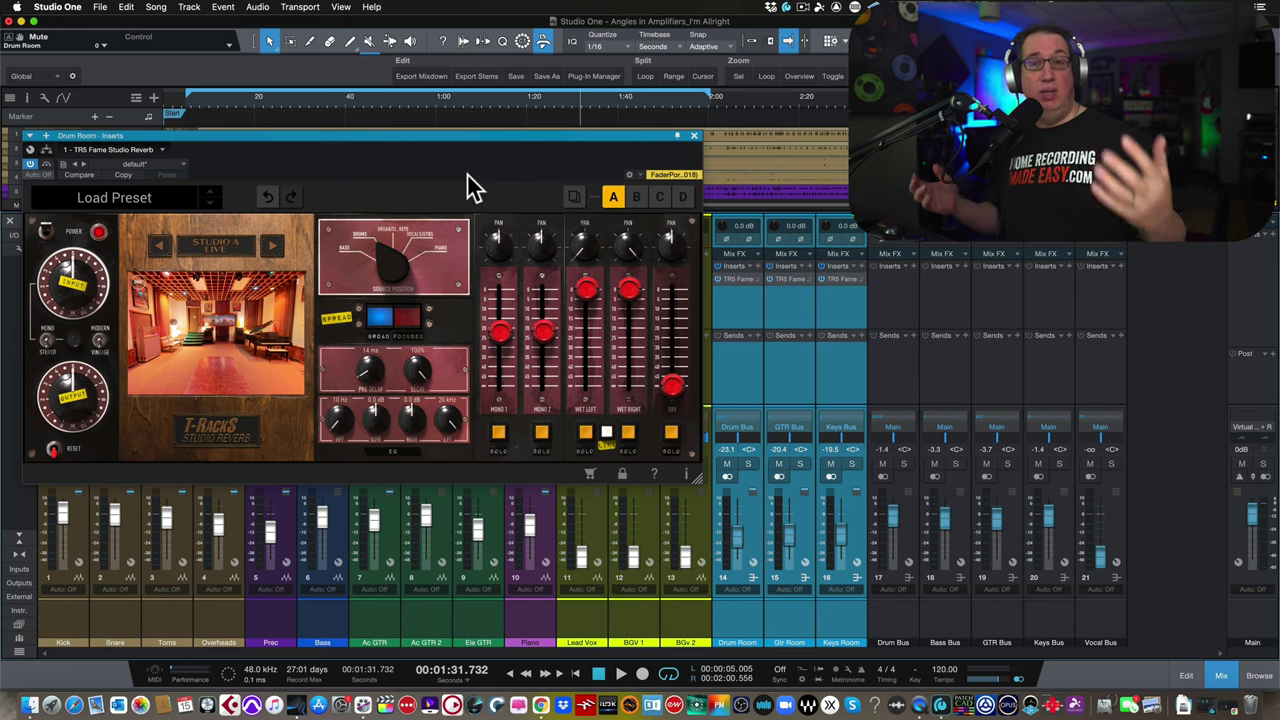
pyautogui.moveTo(363, 136)
pyautogui.mouseDown()
pyautogui.moveTo(358, 154)
pyautogui.moveTo(353, 143)
pyautogui.mouseUp()
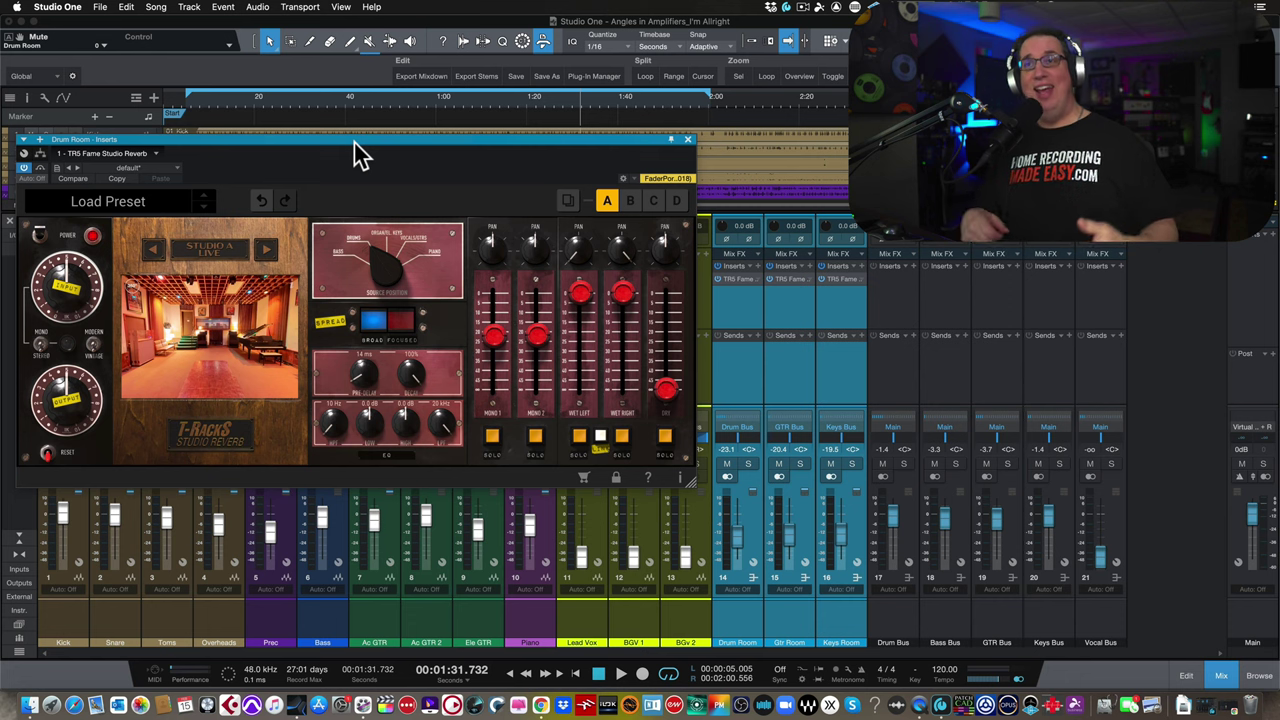
pyautogui.moveTo(354, 141); pyautogui.dragTo(376, 163)
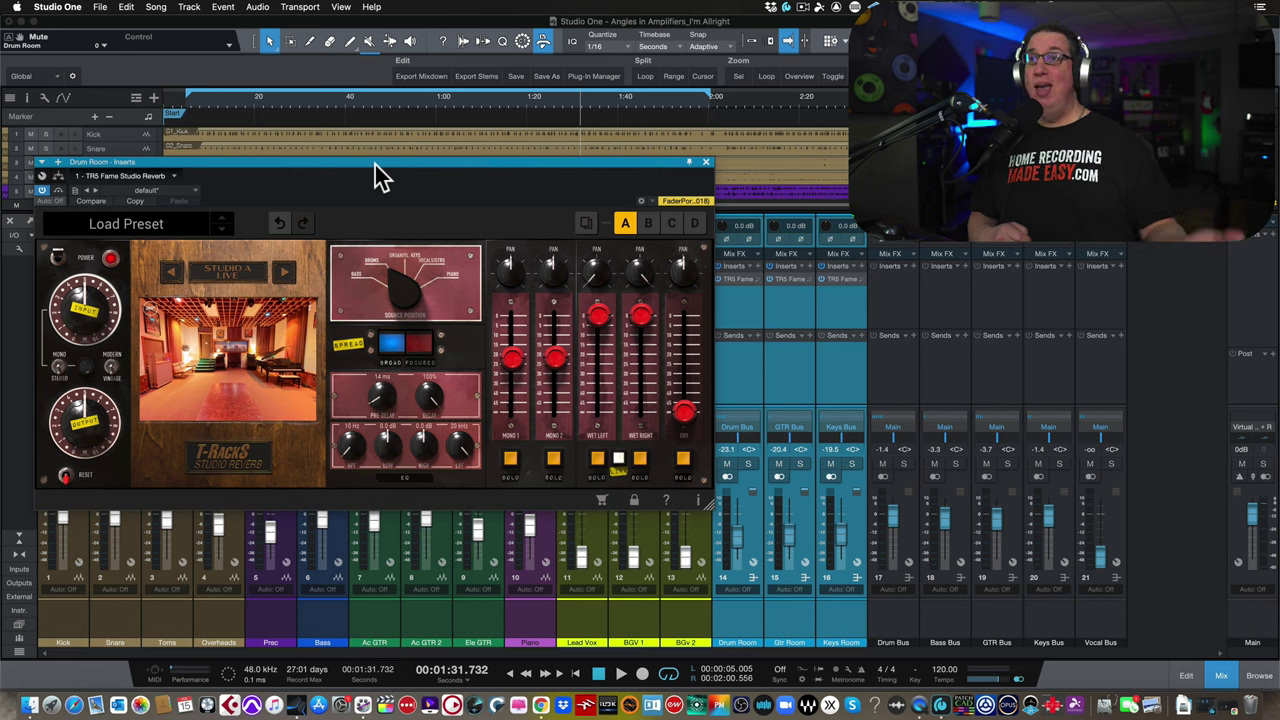